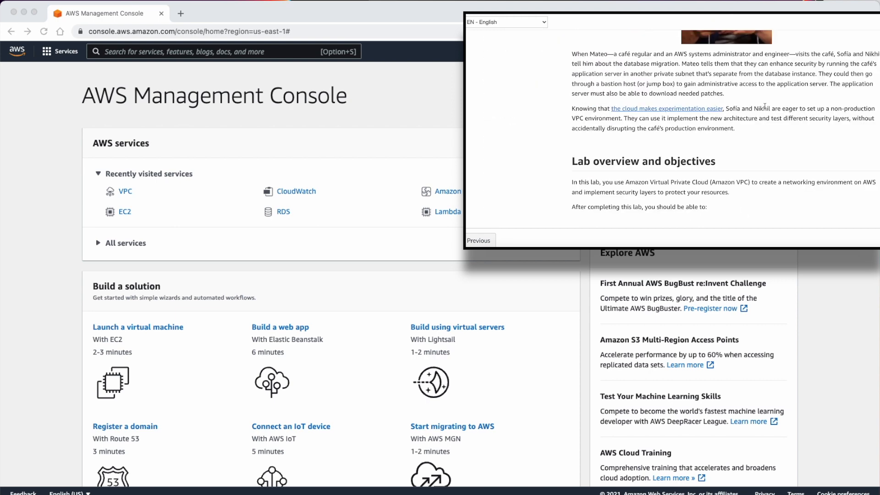
Read the lab instructions from the overview and target architecture diagram through the Task 1 public subnet criteria.
scroll(764, 107, "down", 2)
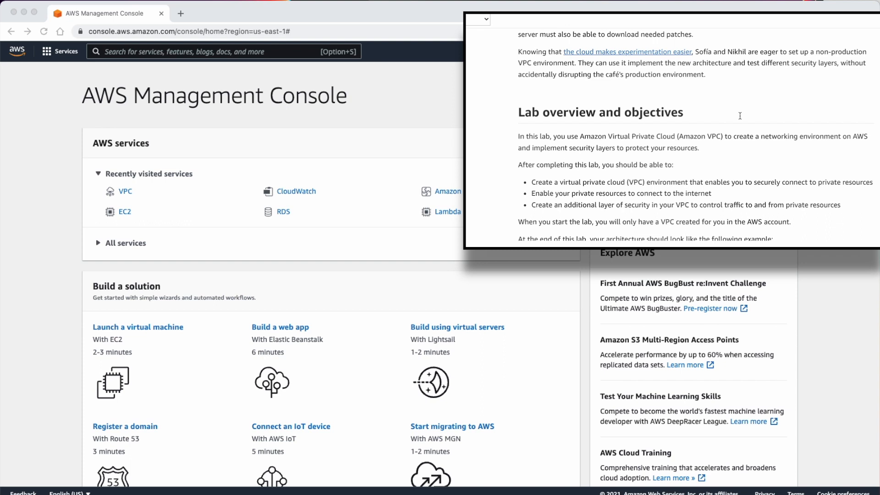
scroll(740, 115, "down", 5)
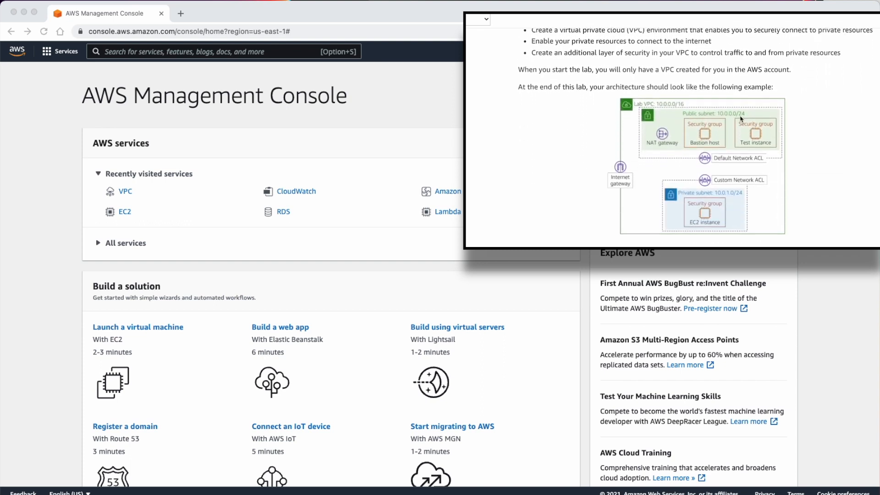
scroll(741, 118, "down", 1)
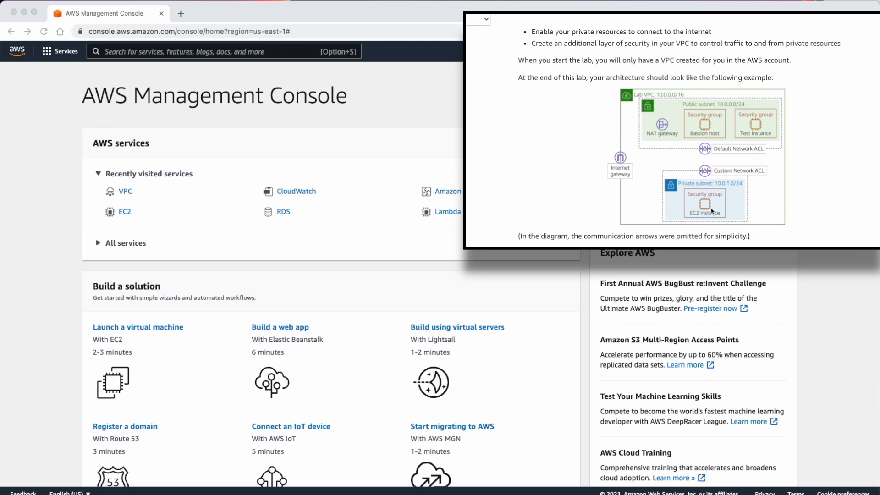
scroll(711, 211, "down", 10)
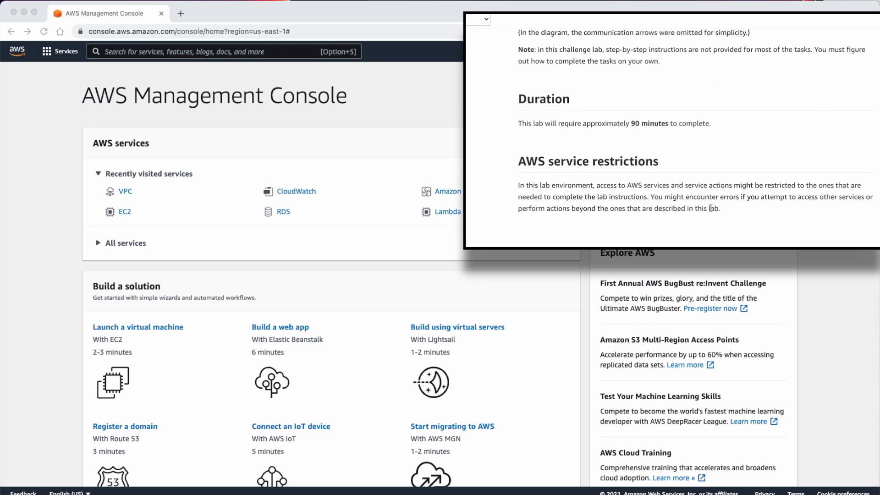
scroll(711, 208, "down", 5)
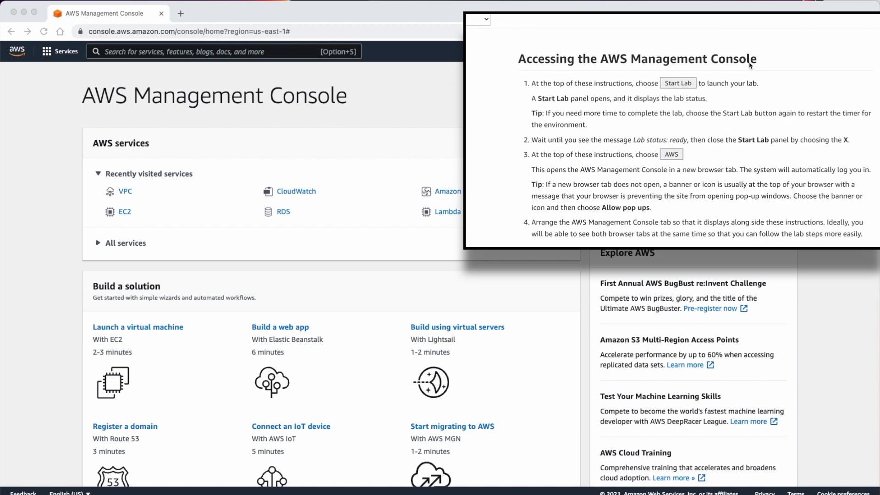
scroll(684, 112, "down", 10)
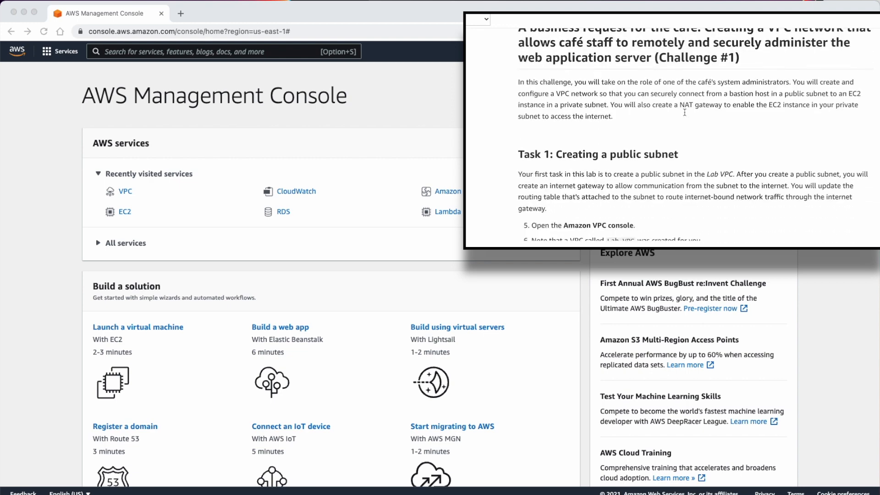
scroll(616, 98, "up", 1)
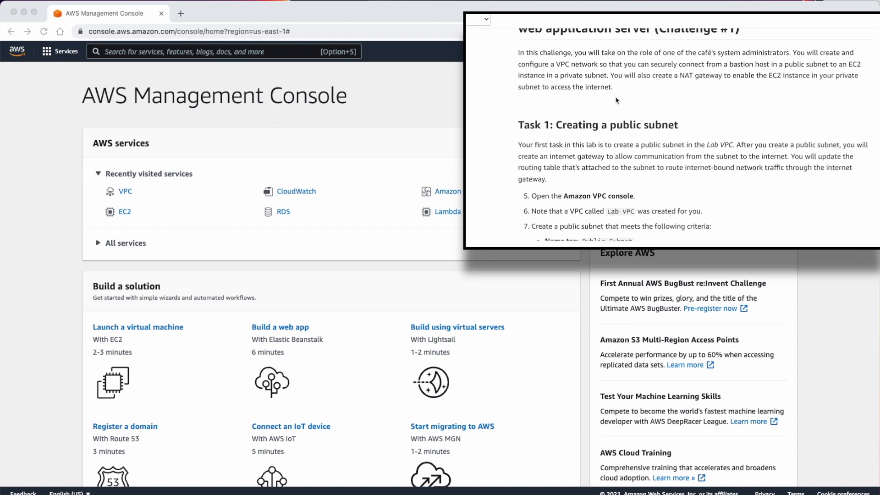
double_click(596, 136)
triple_click(596, 135)
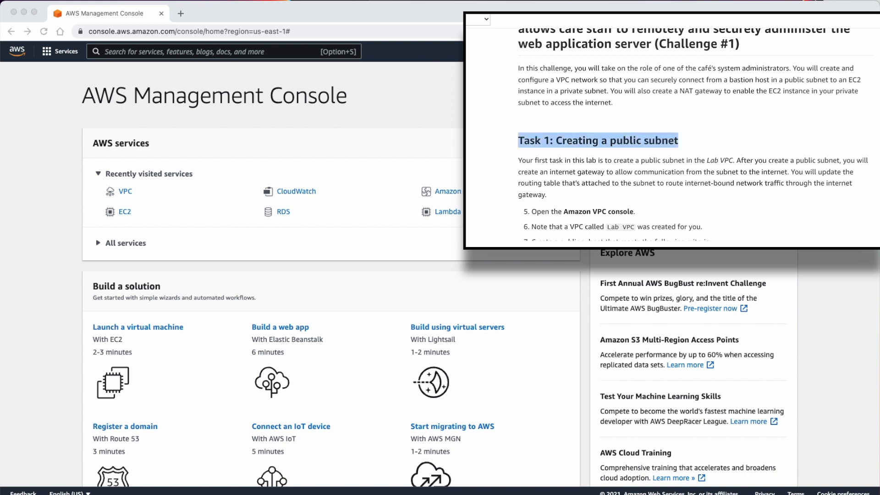
scroll(550, 120, "down", 3)
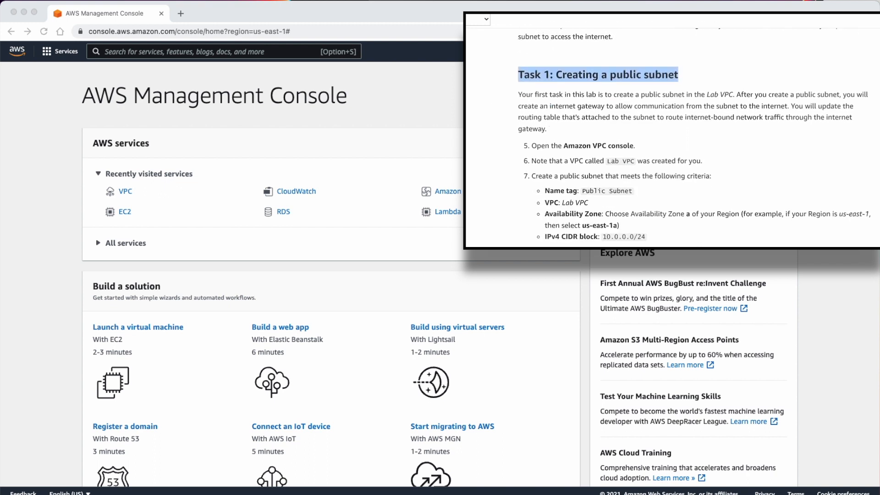
Open the VPC console and view the details of Lab VPC in the list of VPCs.
left_click(121, 192)
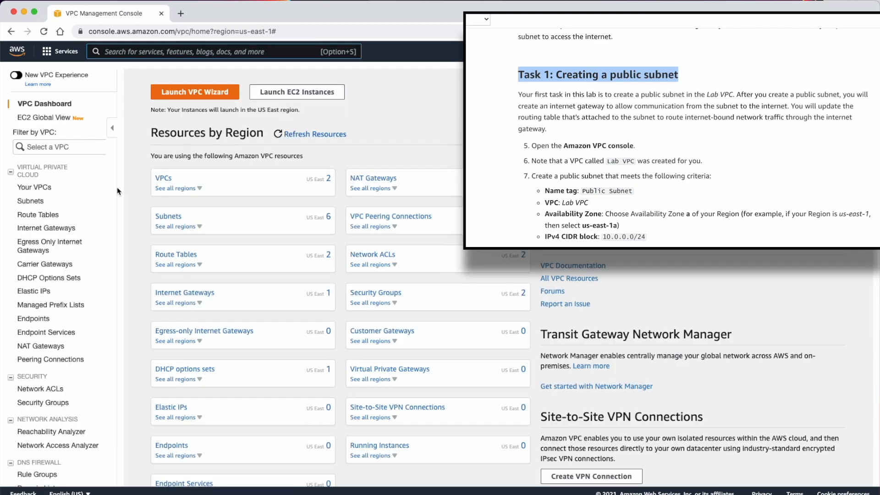
left_click(164, 178)
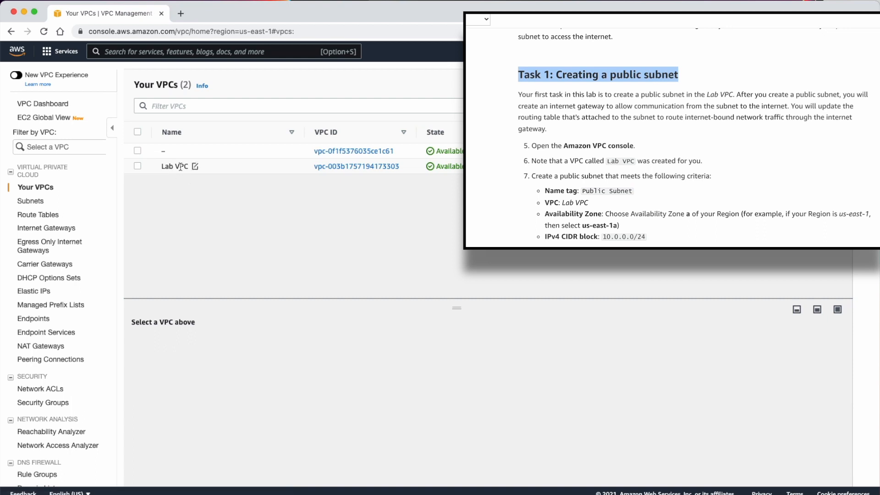
left_click(137, 166)
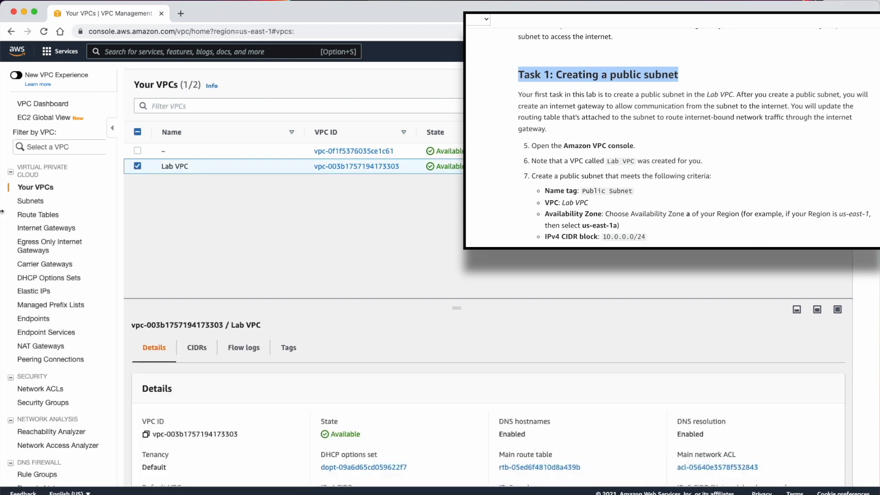
Start creating a new subnet and choose Lab VPC as its VPC.
left_click(27, 203)
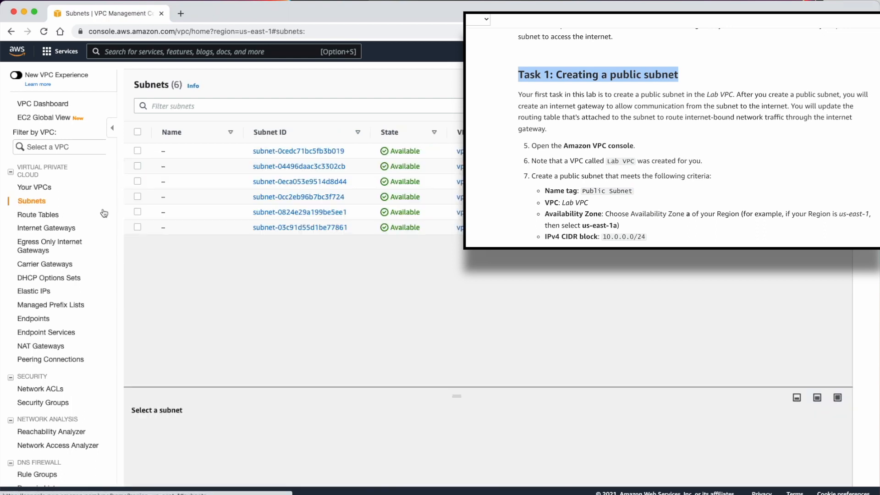
left_click(808, 85)
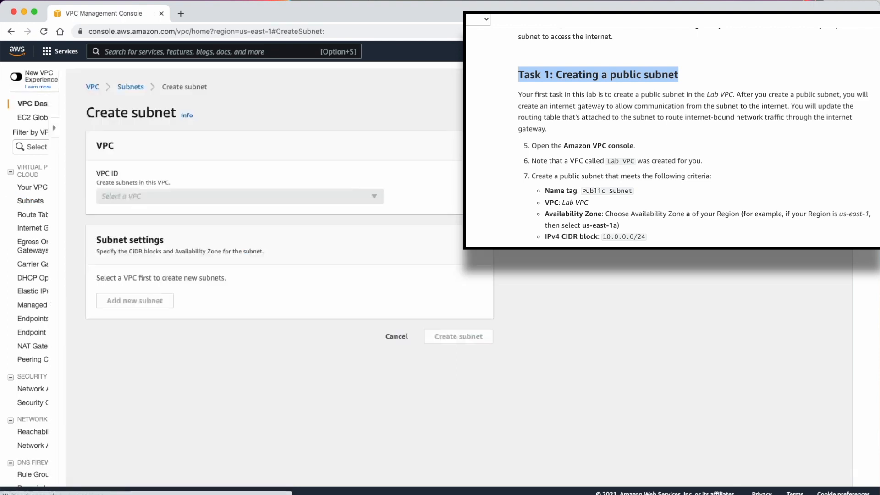
left_click(277, 200)
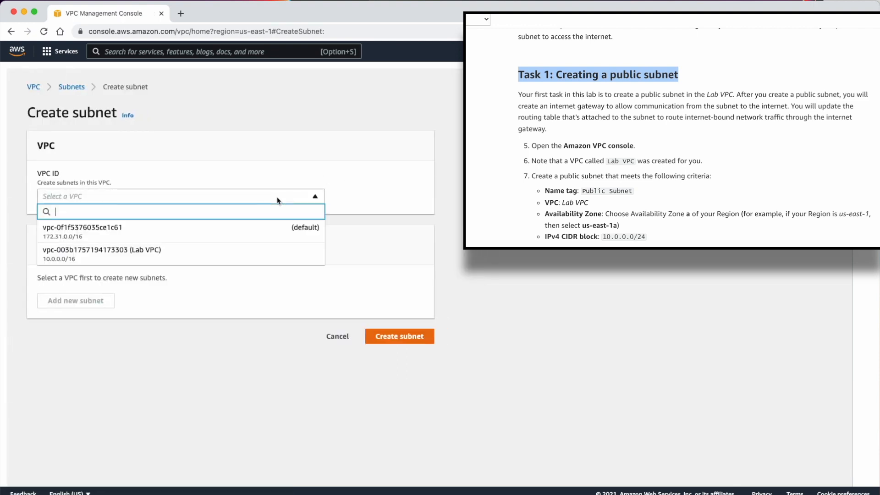
left_click(240, 253)
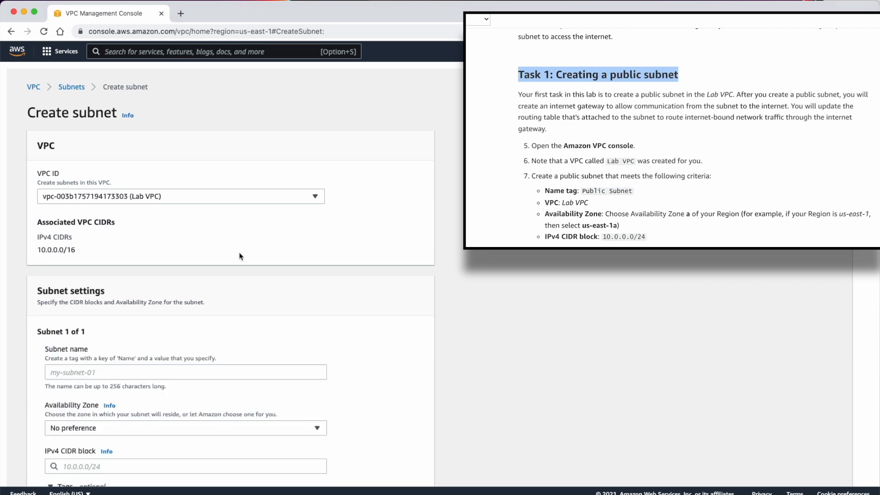
Name the subnet Public Subnet and set its Availability Zone to us-east-1a.
left_click(152, 371)
type("Publuic")
key("BackSpace")
key("BackSpace")
key("BackSpace")
key("BackSpace")
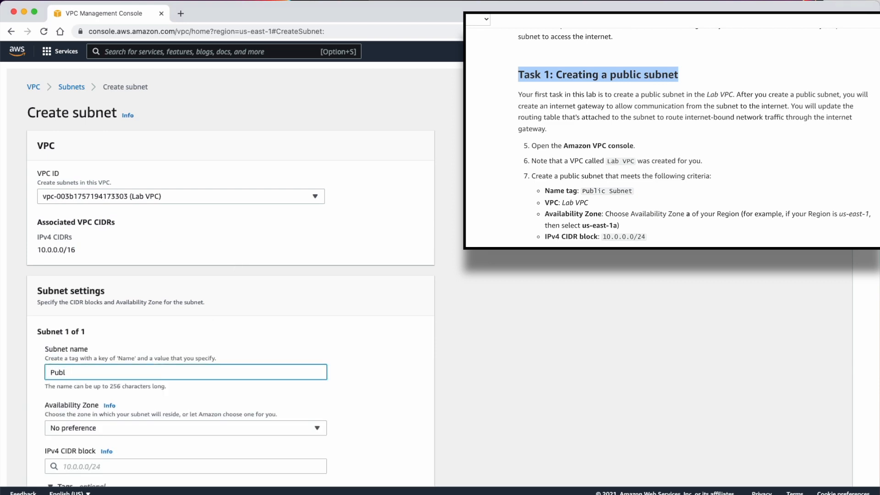
type("ic Subnet")
left_click(200, 428)
left_click(178, 296)
Set the subnet's IPv4 CIDR block to 10.0.0.0/24 and create the subnet.
scroll(301, 373, "down", 3)
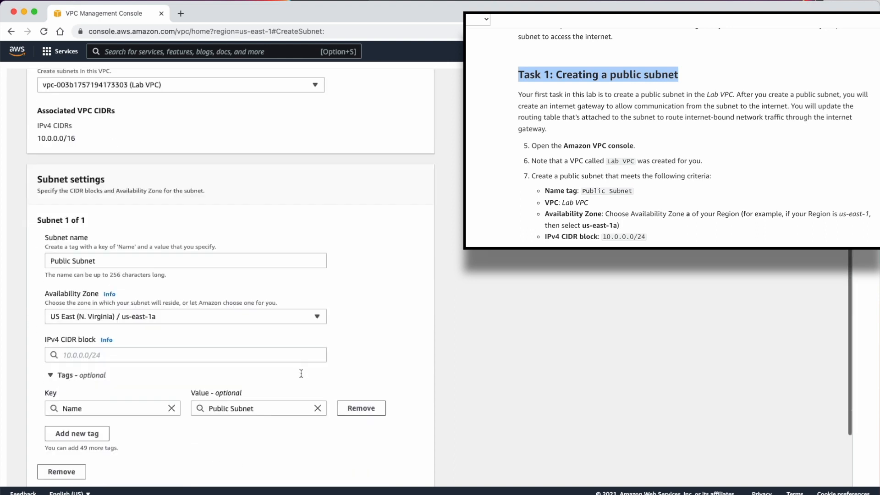
left_click(148, 355)
type("10")
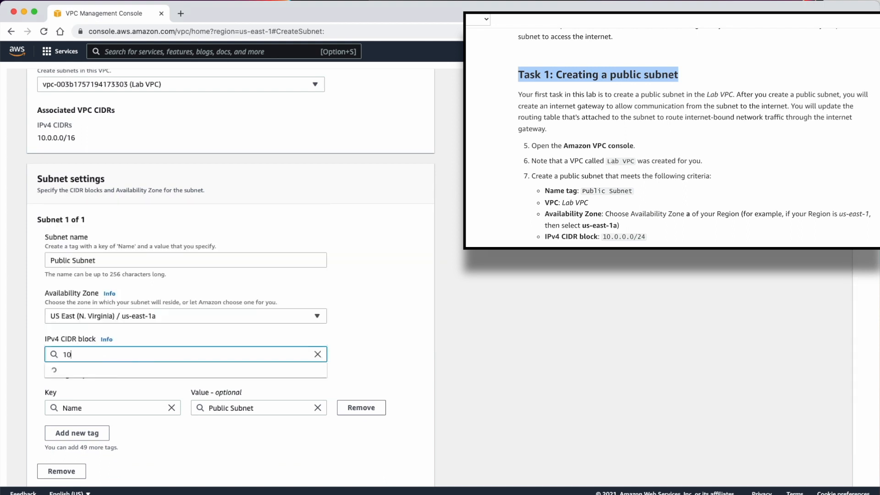
type(".0.0.0.0.")
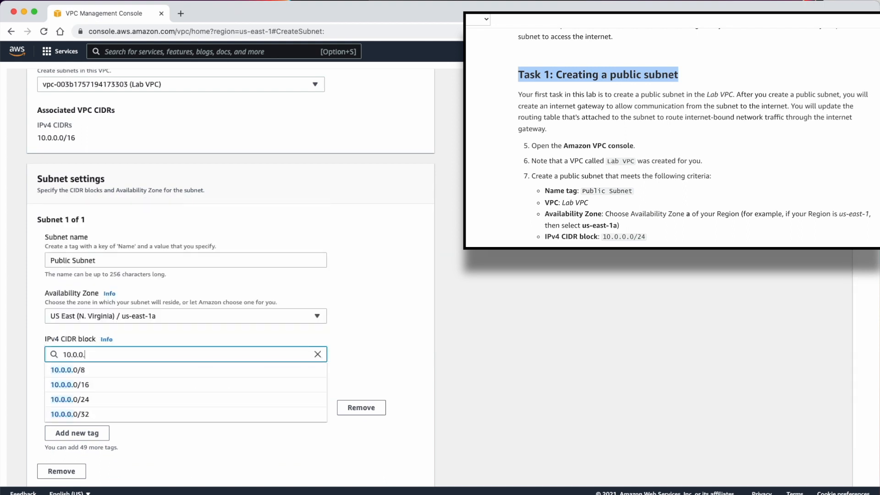
type("/24")
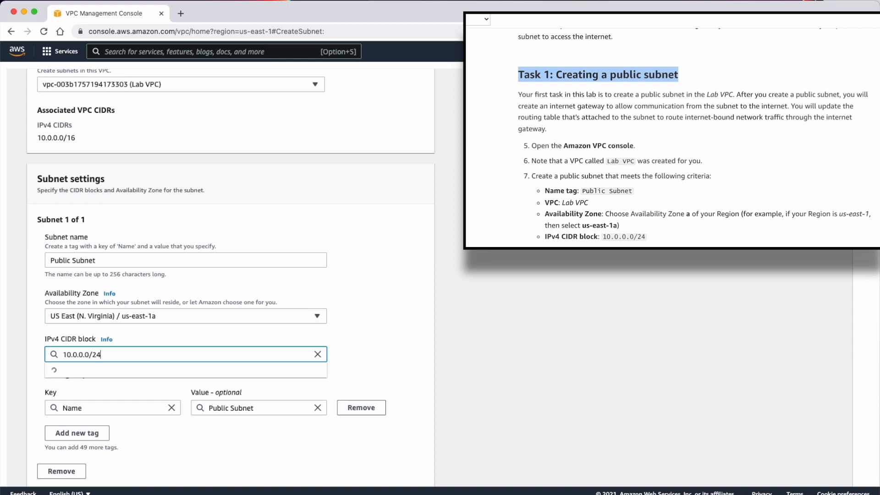
left_click(349, 337)
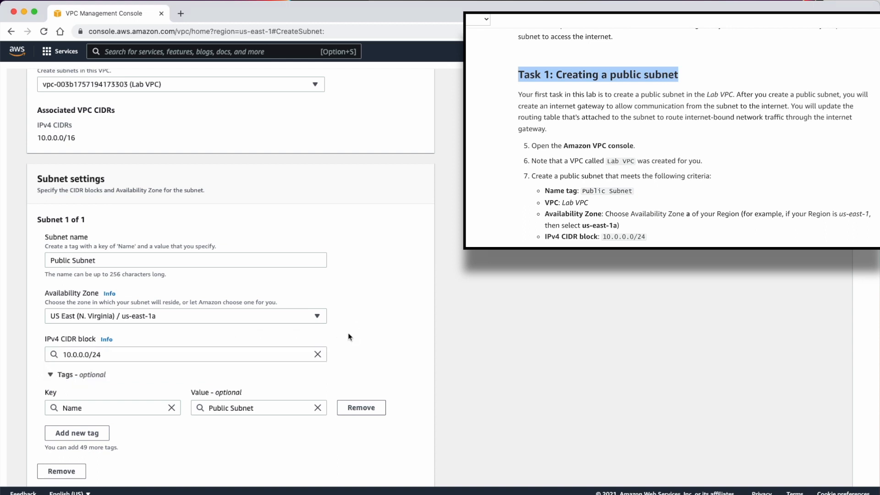
scroll(229, 348, "down", 3)
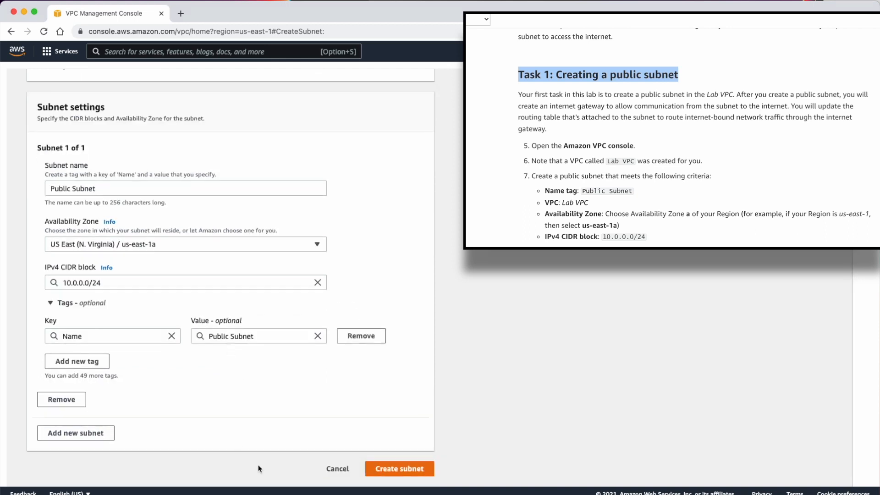
left_click(407, 472)
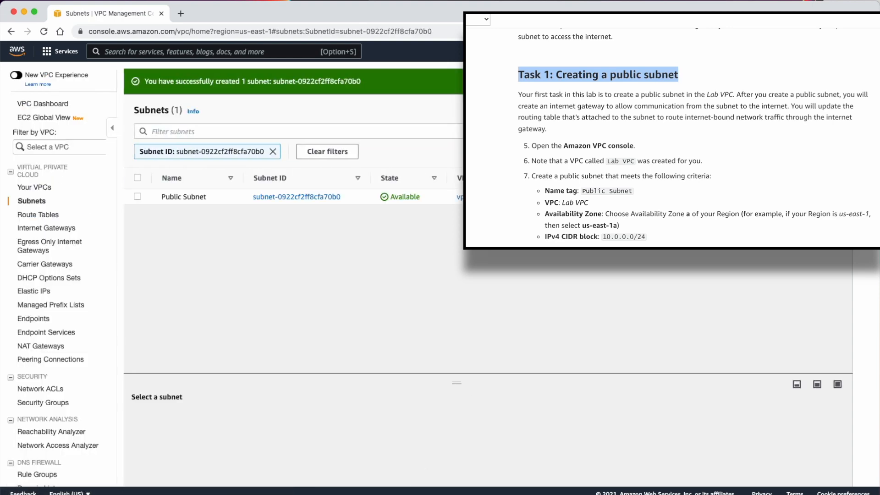
Create a new internet gateway with the name tag LAB IGW.
scroll(515, 171, "down", 10)
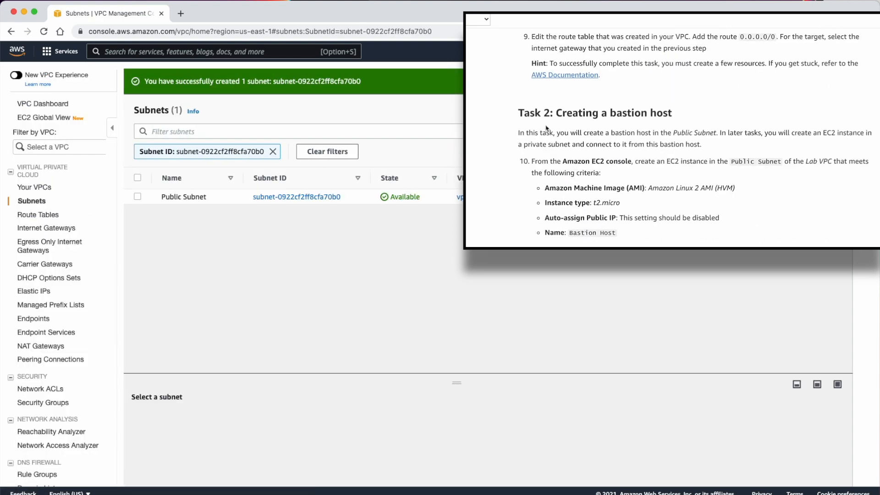
scroll(546, 130, "down", 2)
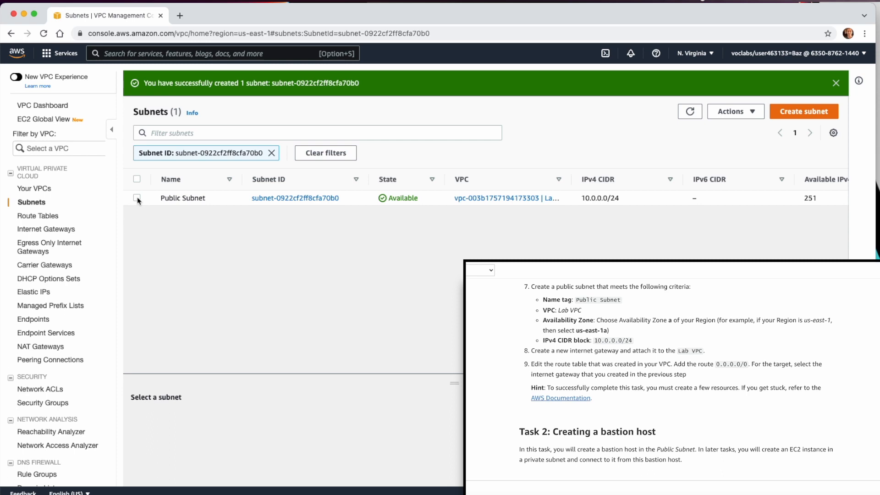
left_click(42, 233)
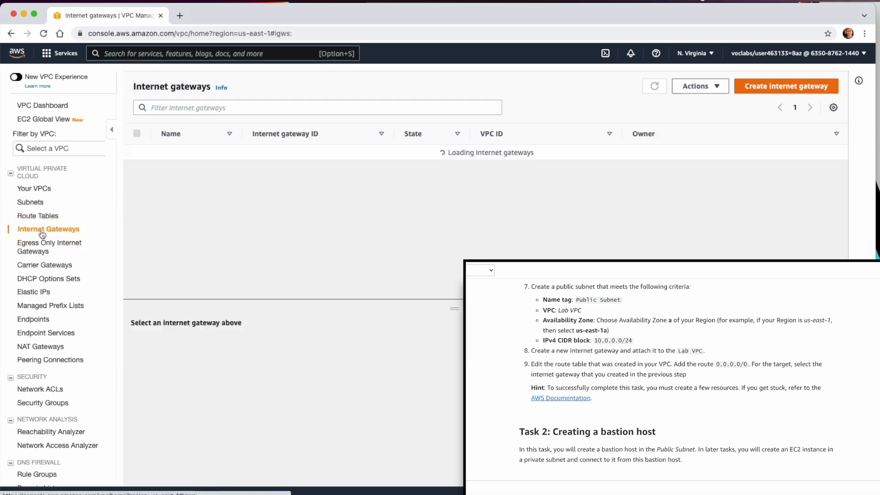
left_click(778, 92)
left_click(181, 224)
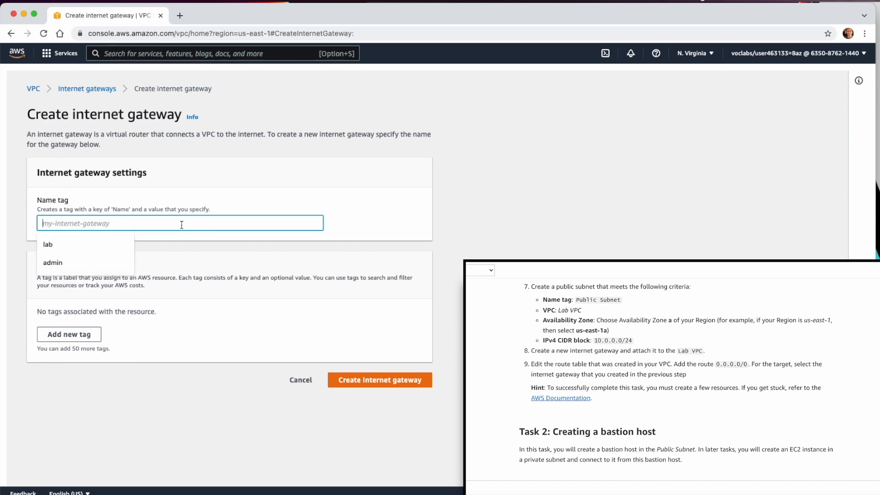
type("LAB")
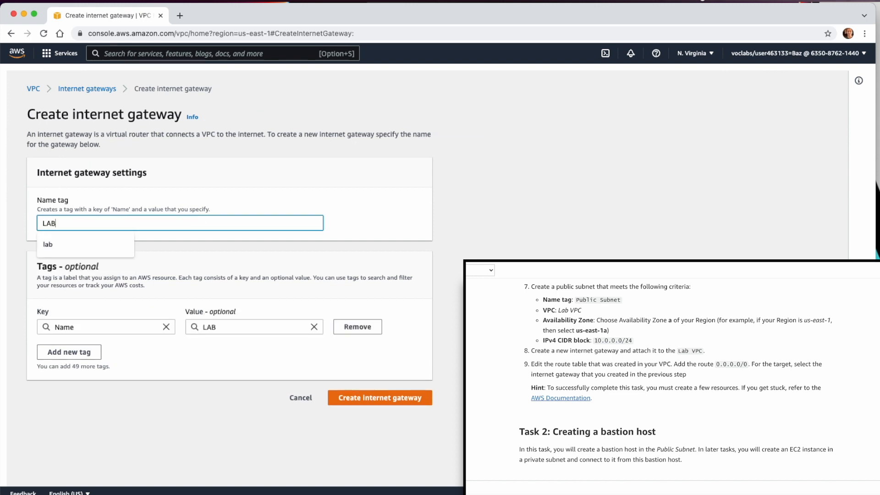
type(" IGW")
left_click(383, 396)
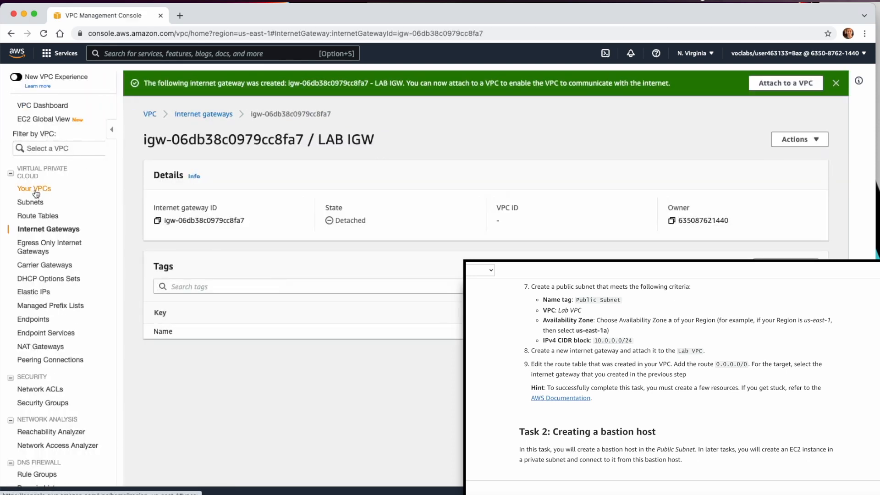
Attach the LAB IGW internet gateway to Lab VPC.
left_click(194, 115)
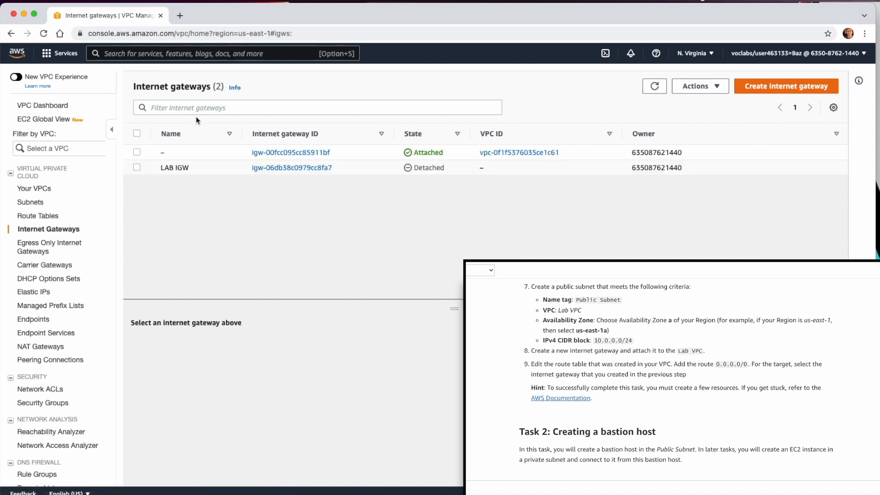
left_click(137, 168)
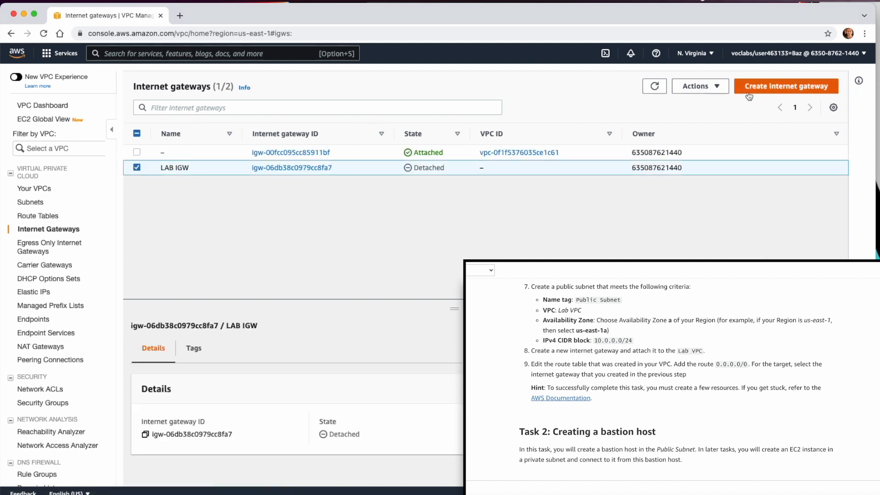
left_click(718, 87)
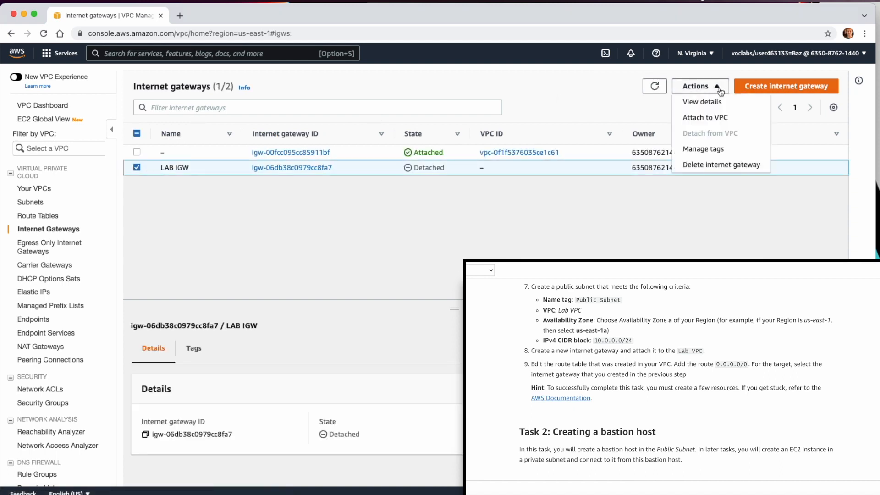
left_click(713, 118)
left_click(238, 211)
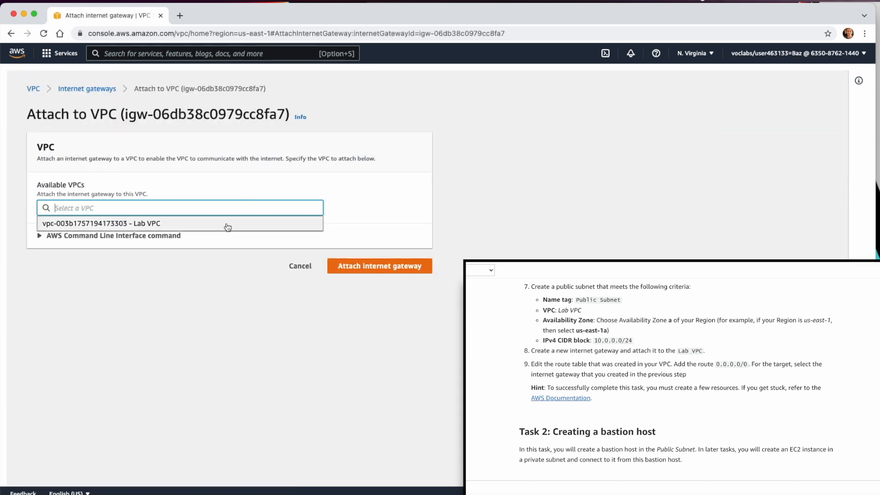
left_click(220, 223)
left_click(387, 271)
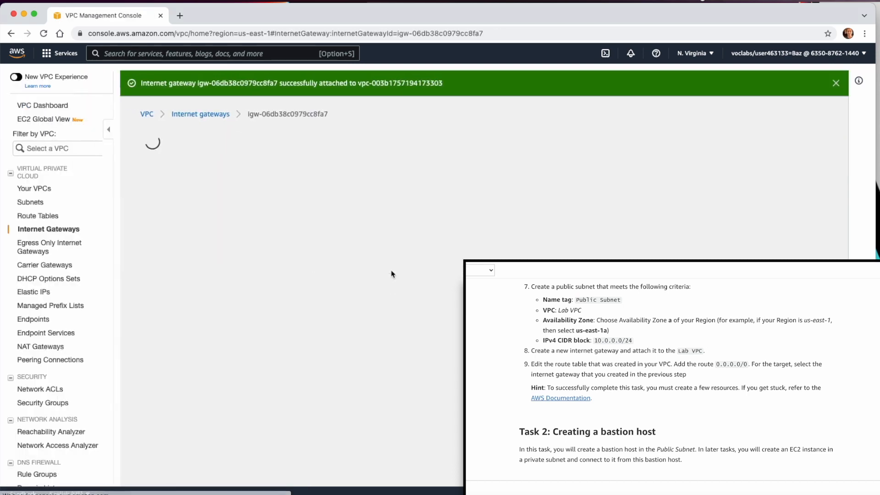
Open the routes of Lab VPC's main route table for editing.
left_click(153, 118)
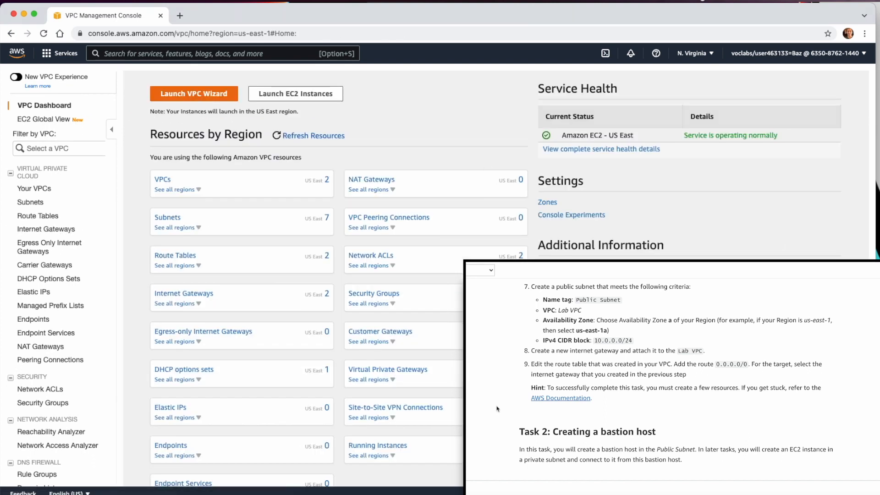
left_click(34, 216)
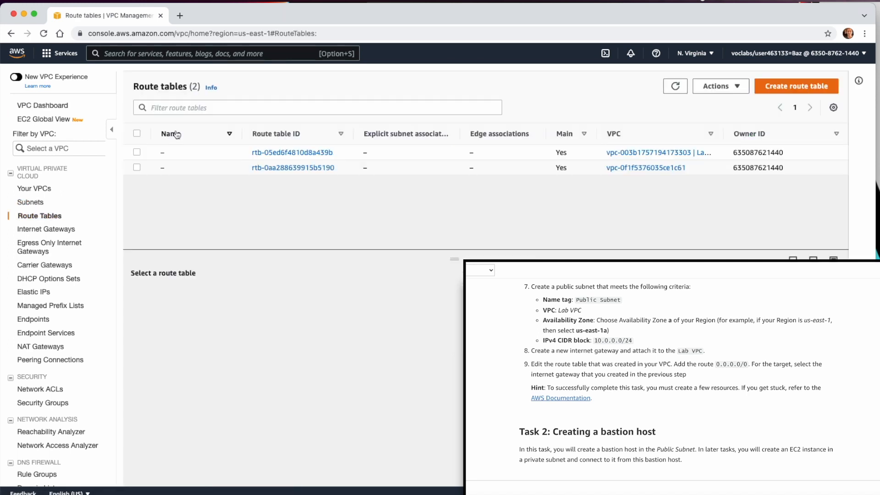
left_click_drag(723, 133, 785, 131)
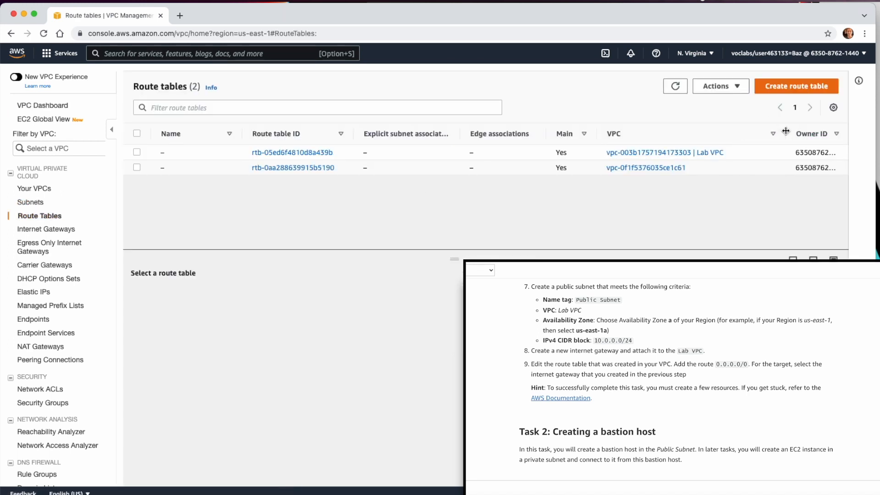
left_click(137, 152)
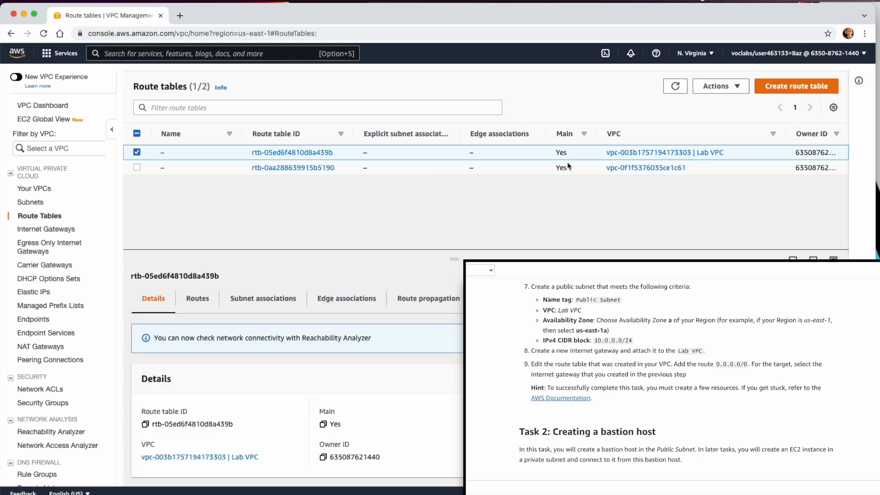
left_click(197, 302)
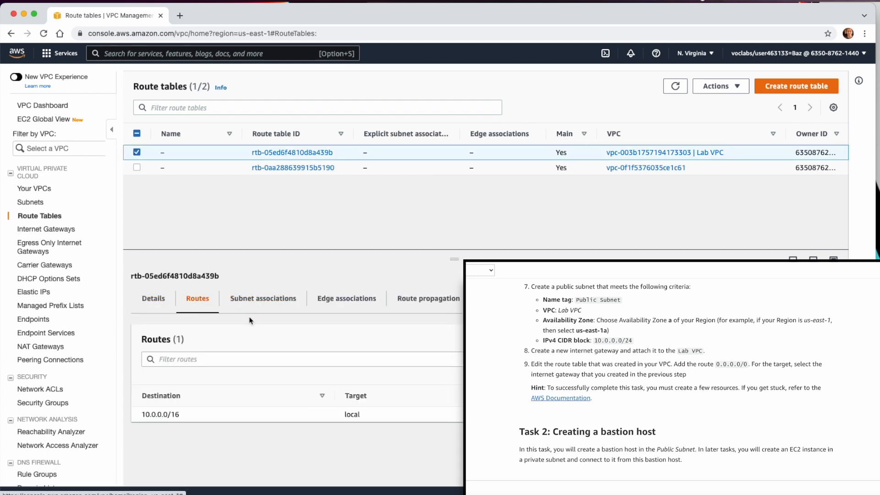
left_click(802, 340)
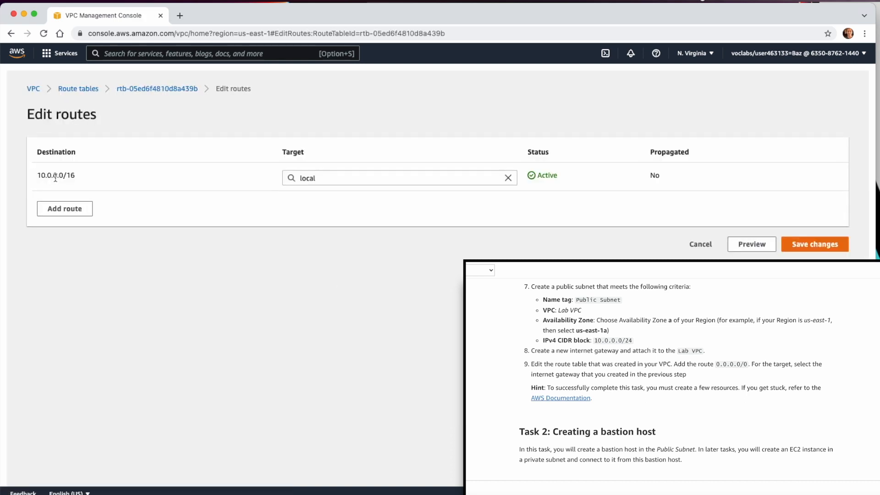
Add a route with destination 0.0.0.0/0 targeting the LAB IGW internet gateway and save the route table changes.
left_click(69, 209)
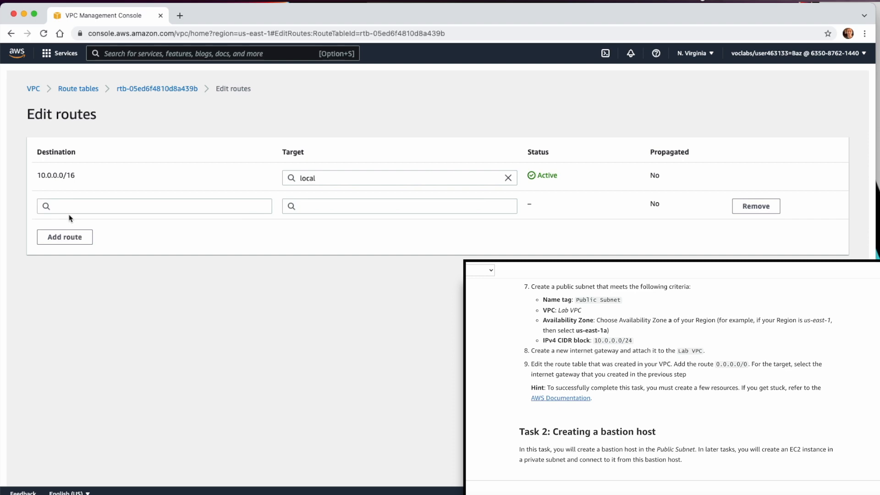
left_click(64, 205)
left_click(68, 223)
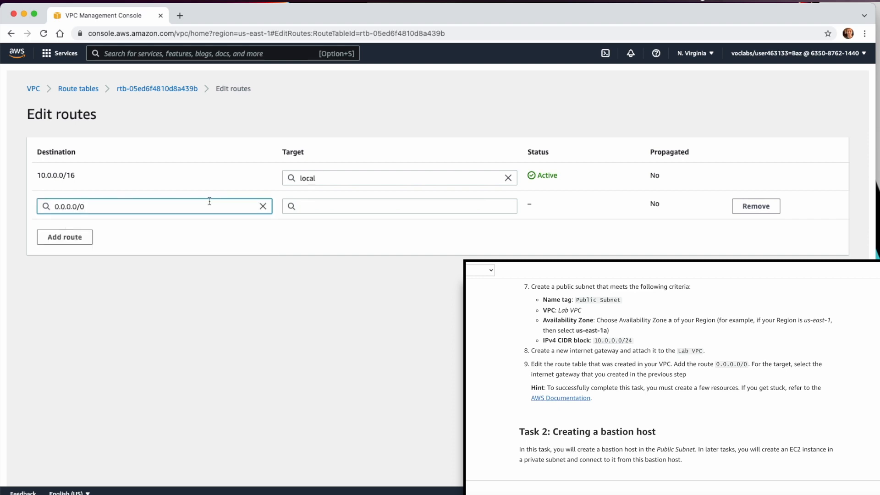
left_click(317, 210)
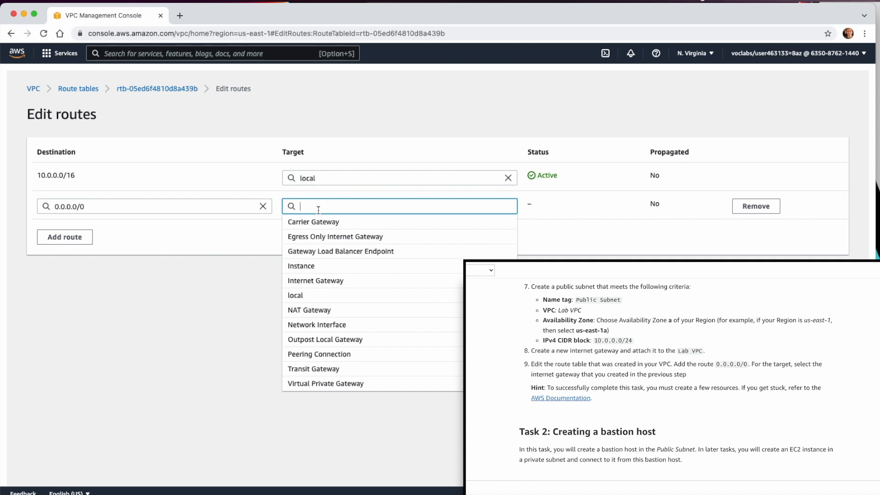
left_click(318, 281)
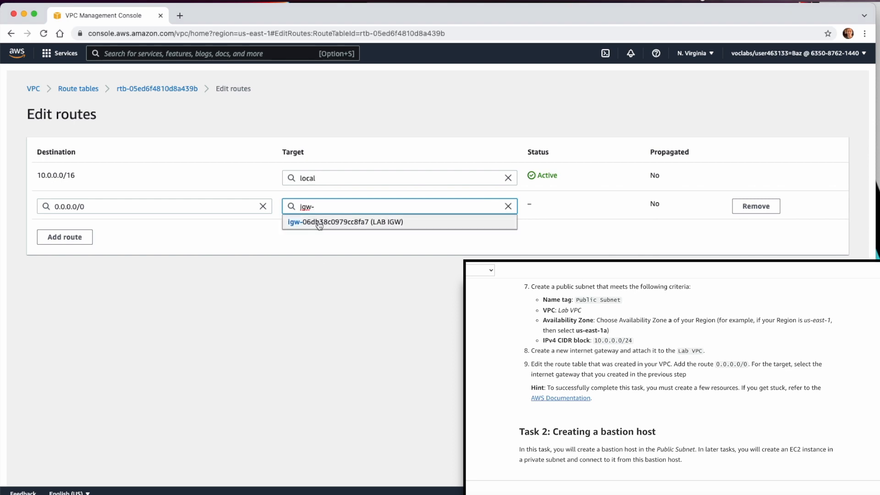
left_click(320, 223)
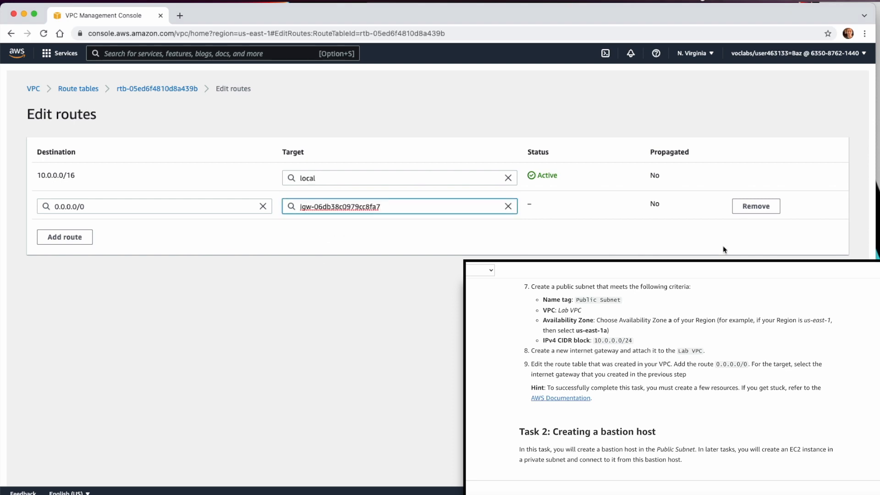
left_click(817, 273)
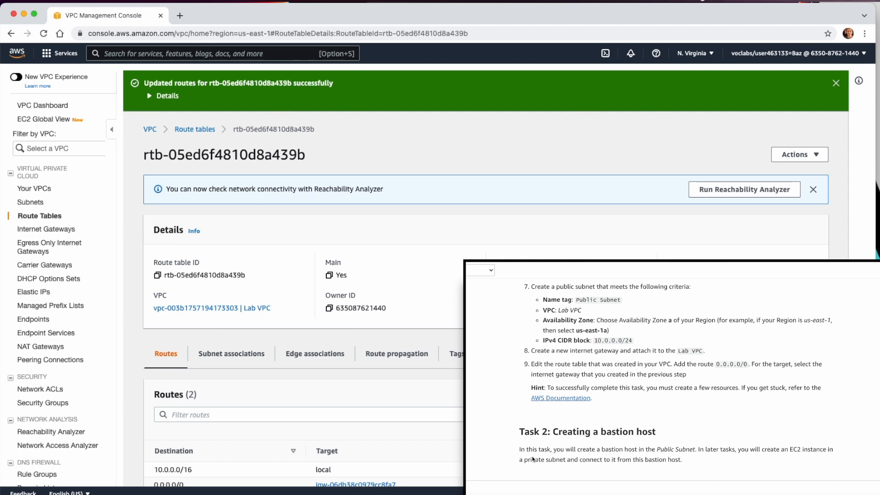
In the EC2 console, start a new instance from Amazon Linux 2 AMI (HVM) - Kernel 5.10, 64-bit (x86), with type t2.micro.
scroll(532, 458, "down", 5)
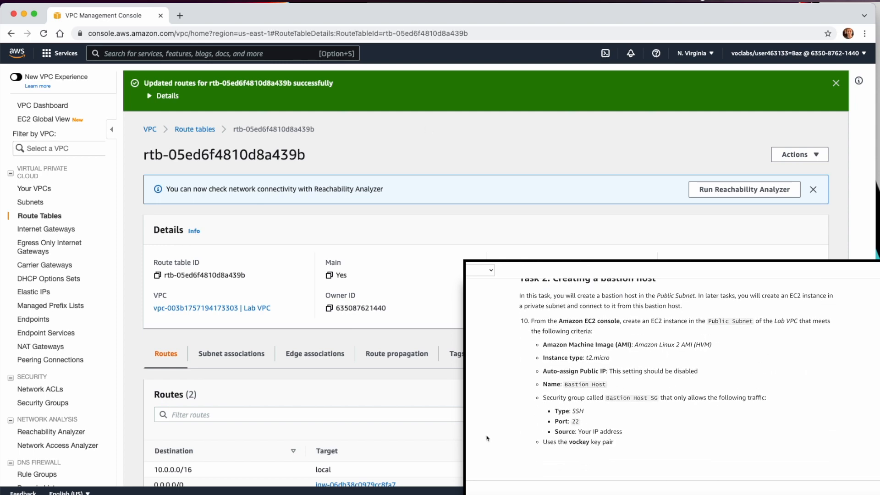
left_click(64, 53)
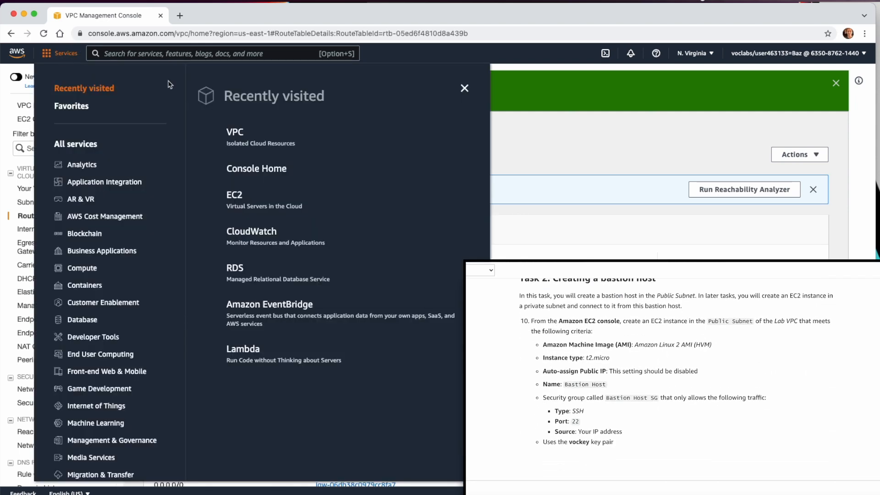
left_click(235, 196)
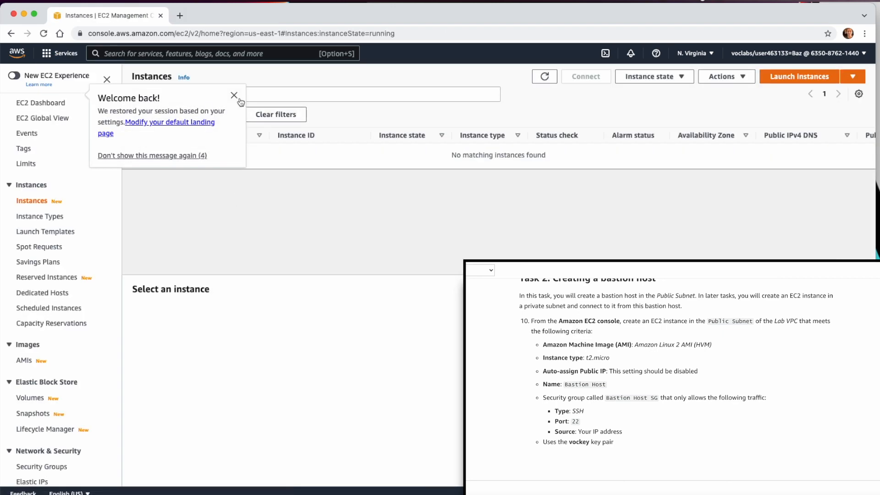
left_click(234, 94)
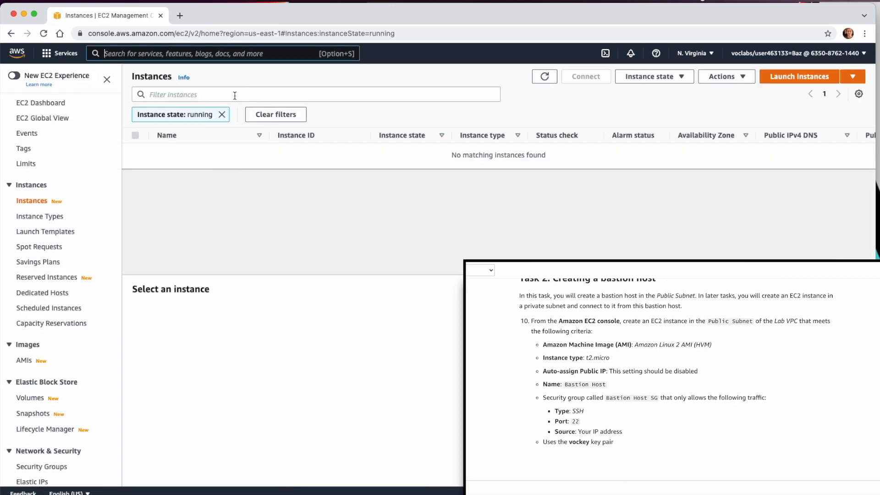
left_click(797, 77)
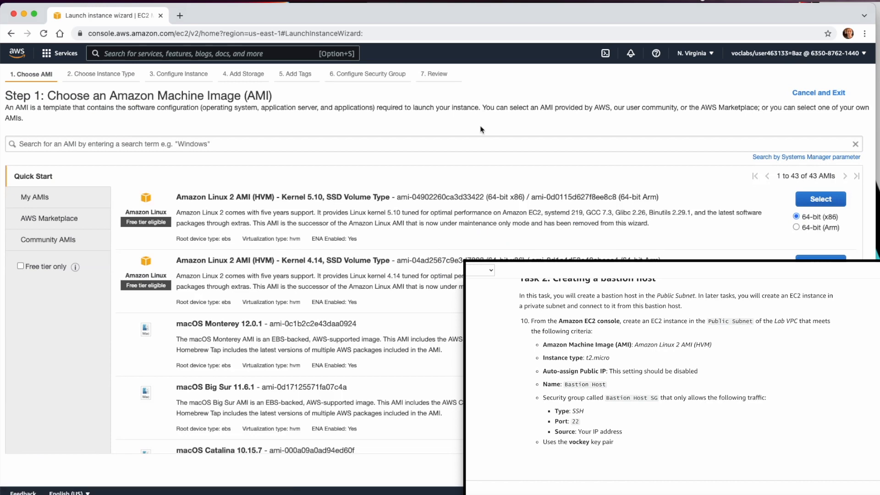
left_click(818, 200)
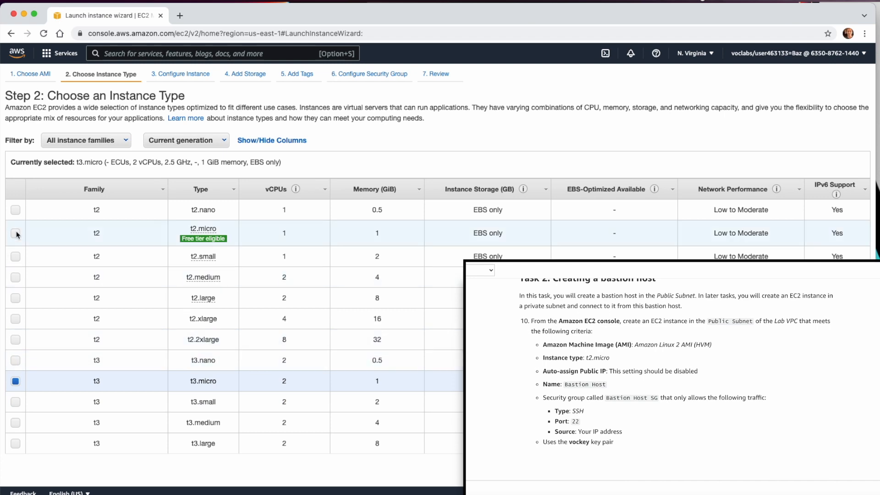
left_click(16, 233)
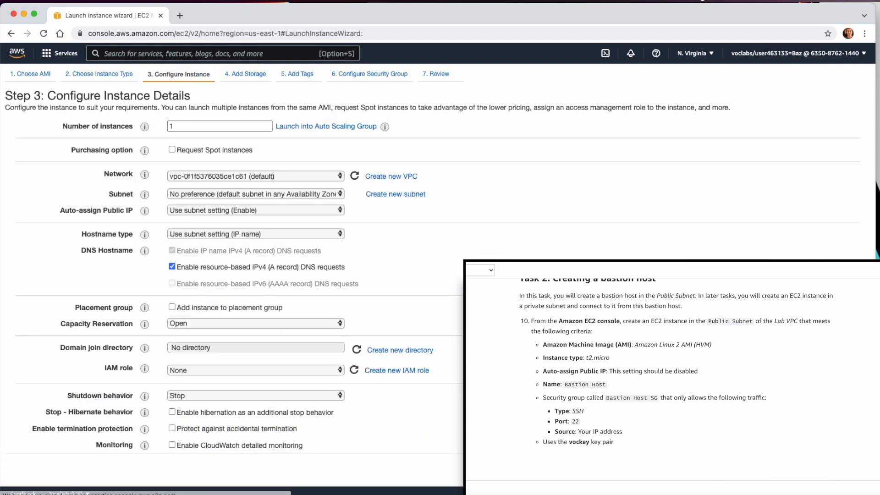
Place the instance in the Lab VPC network and its Public Subnet in us-east-1a.
left_click(258, 179)
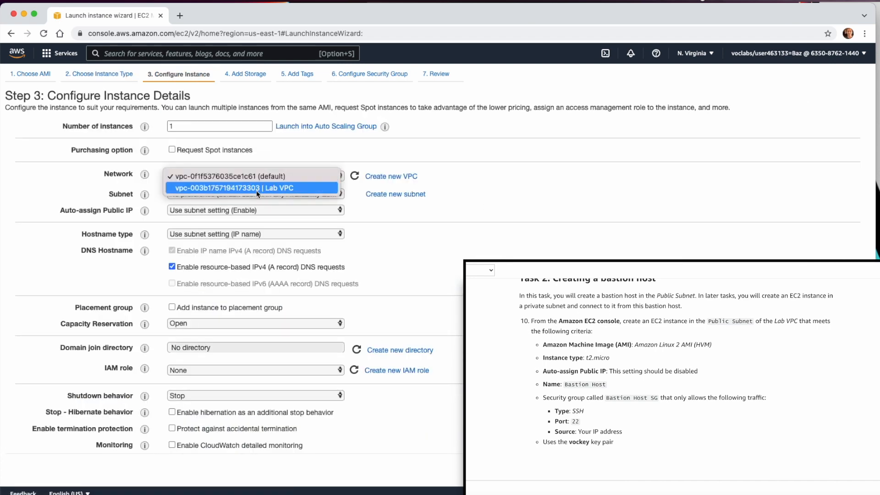
left_click(257, 188)
left_click(248, 193)
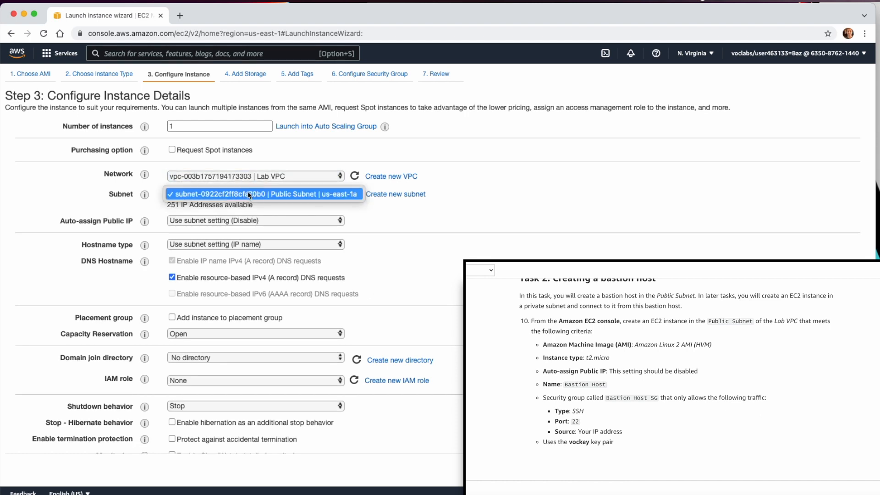
left_click(248, 193)
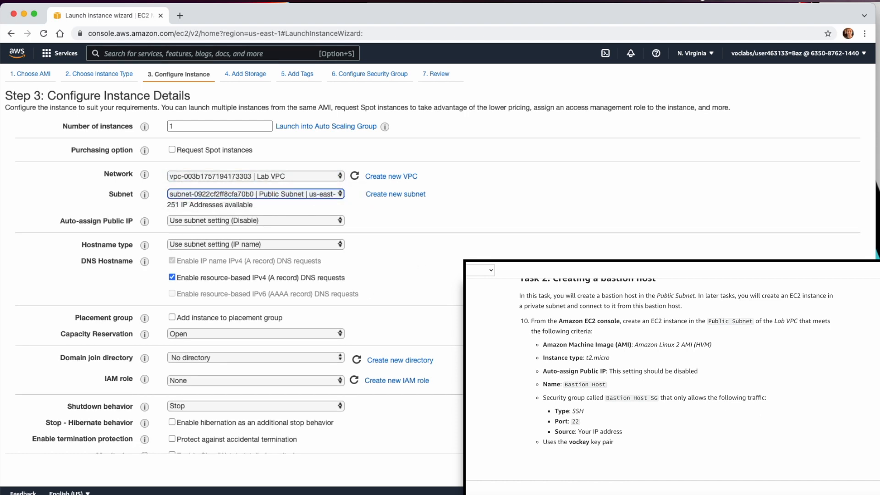
Set the instance's Auto-assign Public IP to Enable and proceed to the storage settings.
left_click(307, 220)
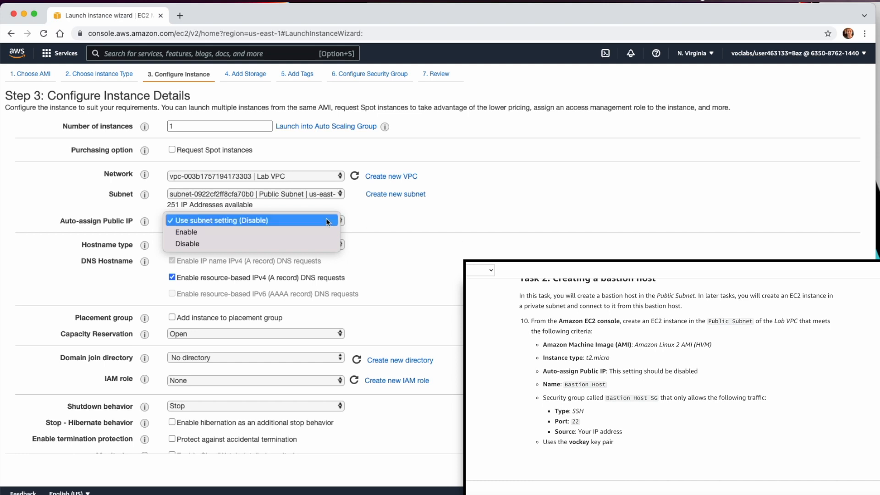
left_click(317, 232)
scroll(363, 227, "down", 1)
left_click(291, 197)
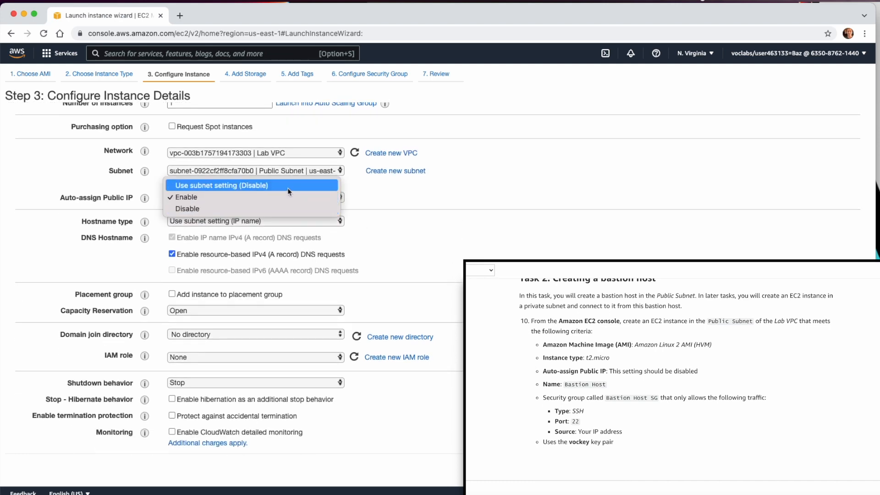
left_click(288, 200)
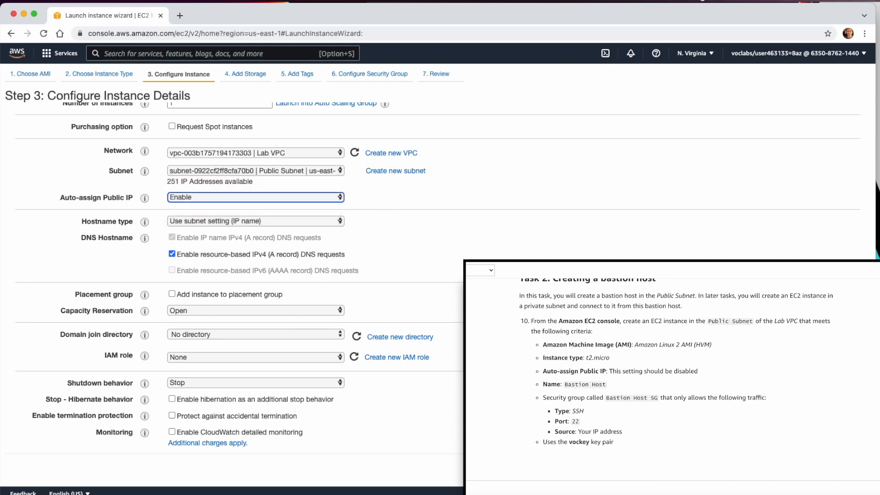
scroll(288, 200, "down", 3)
scroll(287, 200, "down", 10)
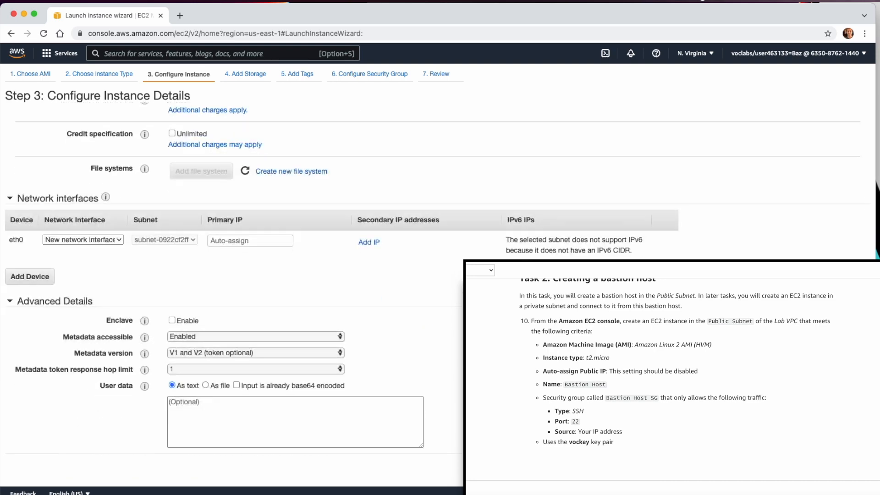
left_click(830, 470)
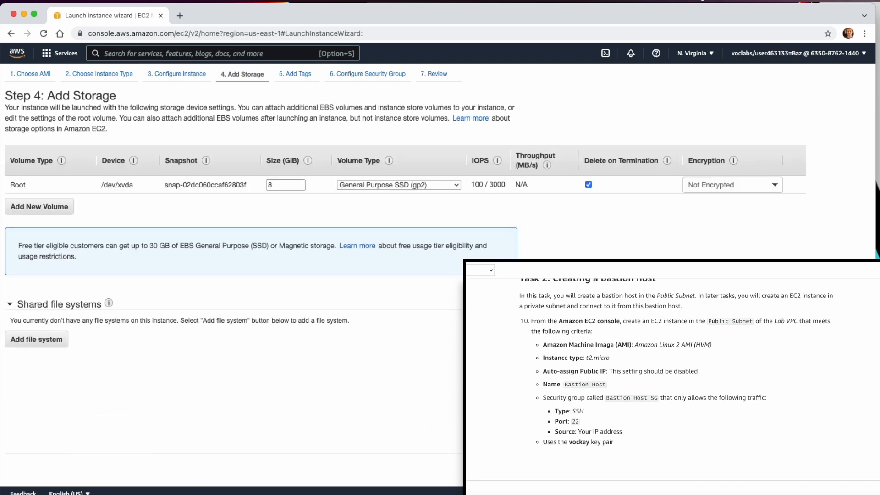
Keep the default storage and add an instance tag with key Name and value Bastion Host.
left_click(831, 470)
left_click(26, 248)
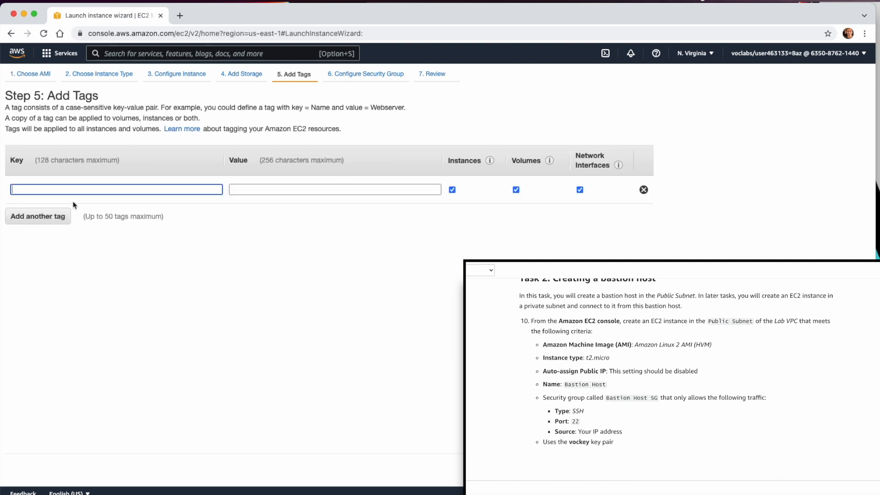
type("Name")
key("Tab")
type("Bastion Host")
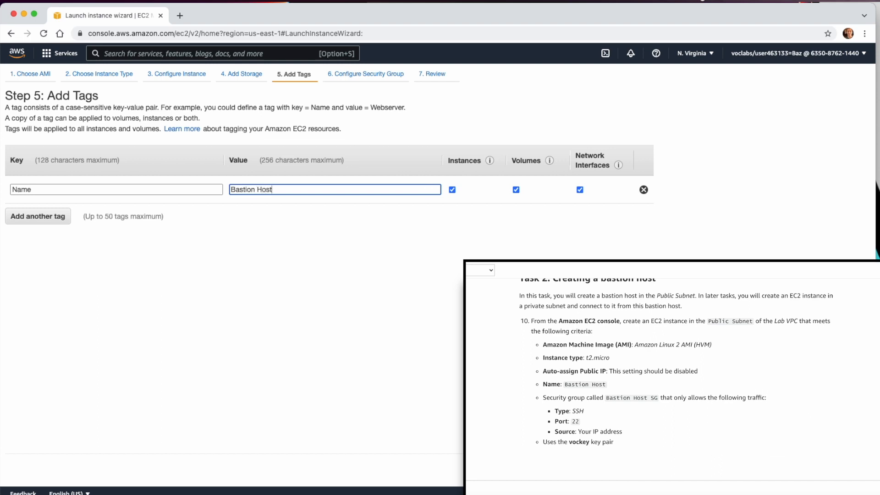
Name the new security group Bastion Host SG and restrict its SSH rule's source to My IP.
left_click(812, 469)
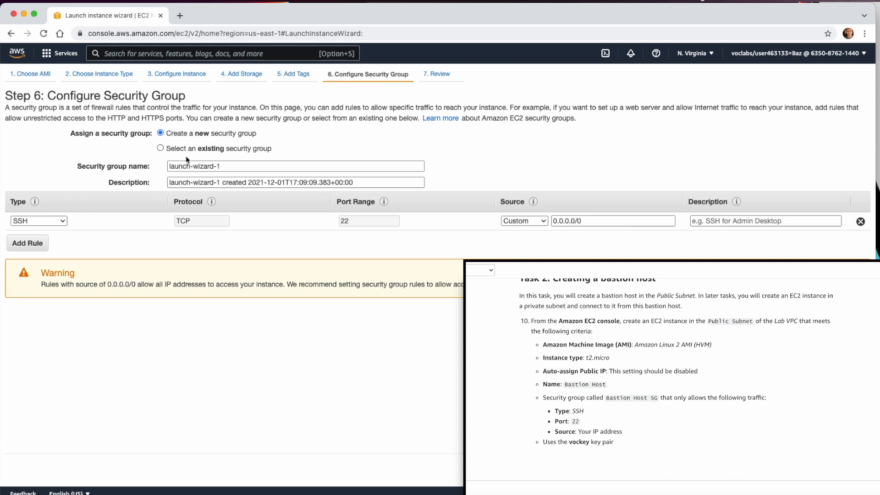
triple_click(195, 164)
type("Bastion")
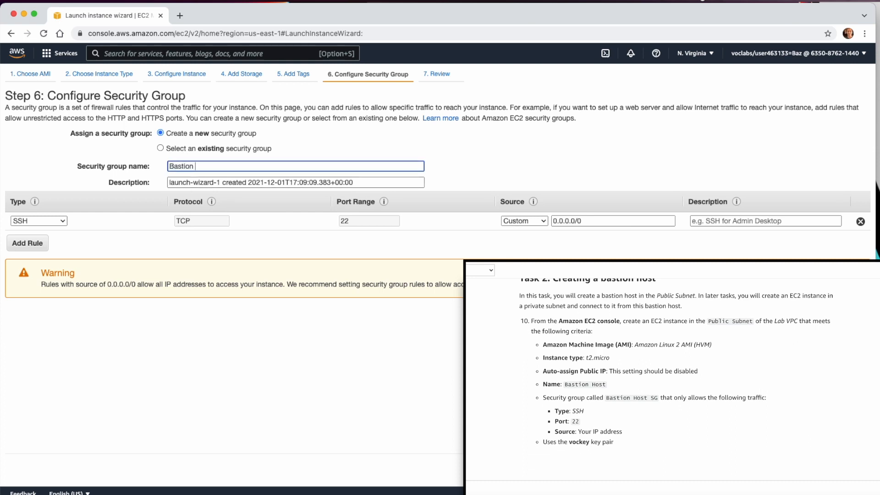
type(" Host SG")
key("Tab")
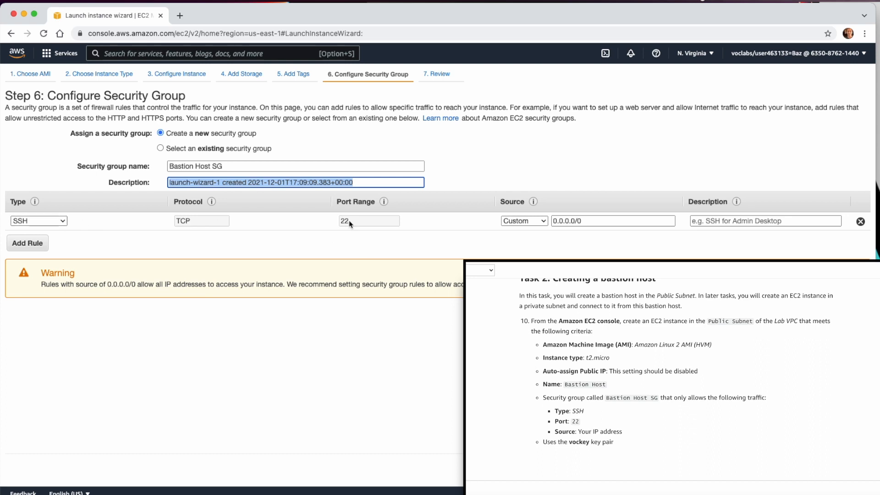
left_click(531, 222)
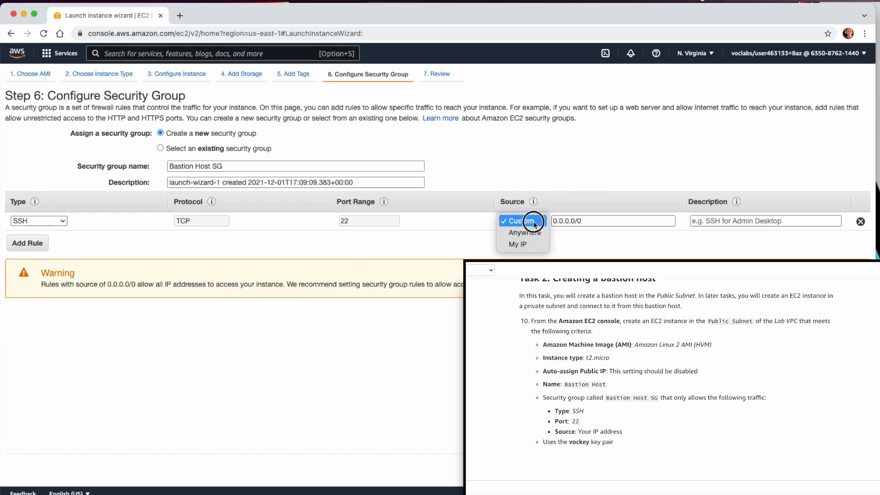
left_click(531, 244)
left_click(577, 224)
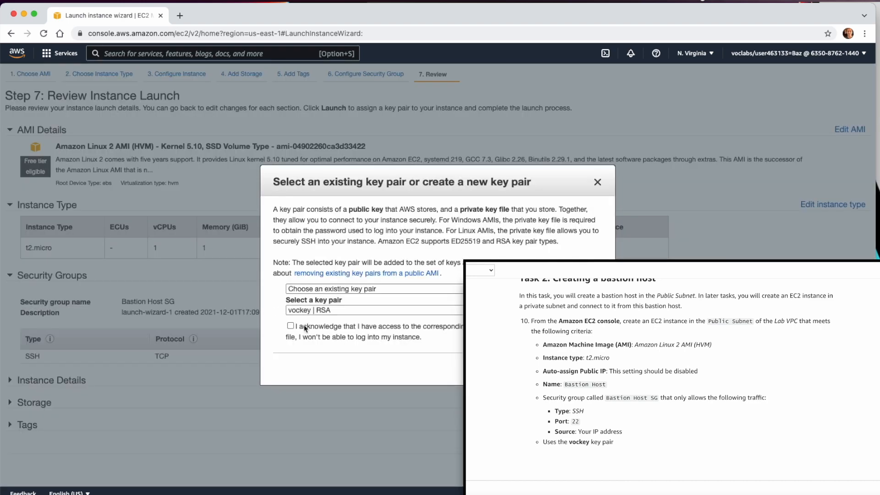
Acknowledge access to the existing vockey key pair and launch the instance.
left_click(302, 329)
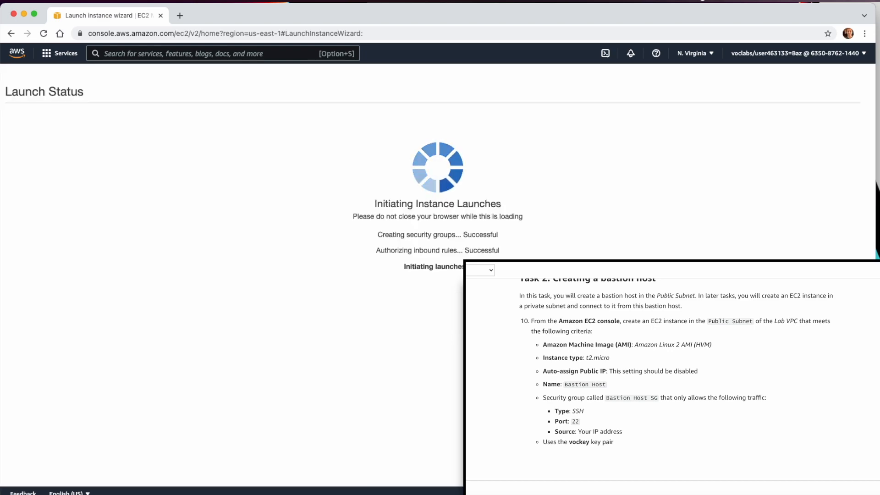
Review the Task 3 instructions and allocate an Elastic IP address from Amazon's IPv4 pool in us-east-1.
scroll(617, 406, "down", 8)
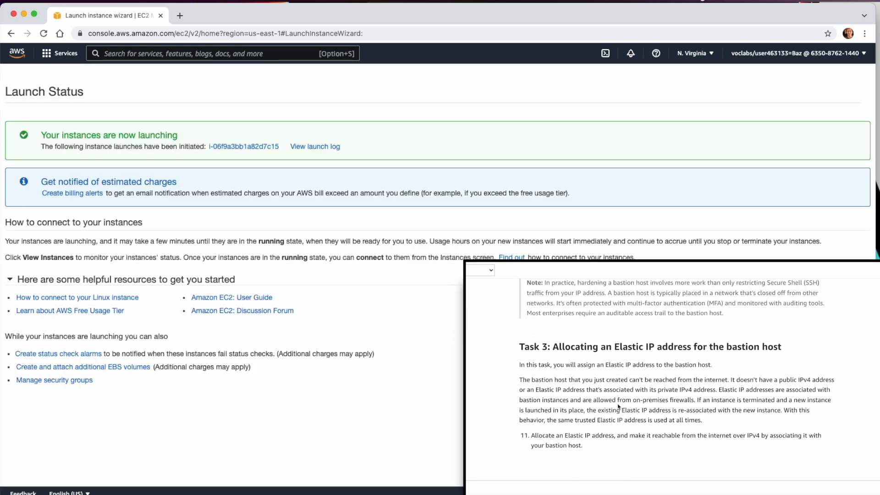
scroll(618, 406, "down", 2)
left_click(843, 475)
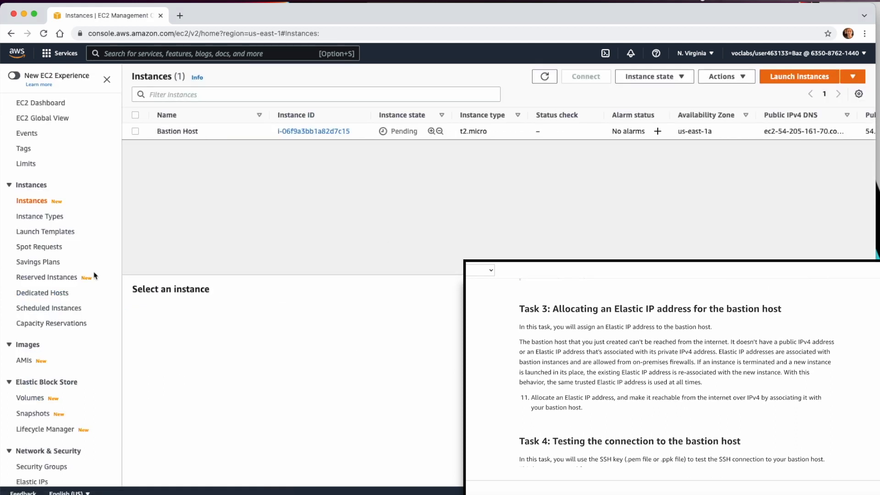
scroll(60, 358, "down", 4)
left_click(36, 383)
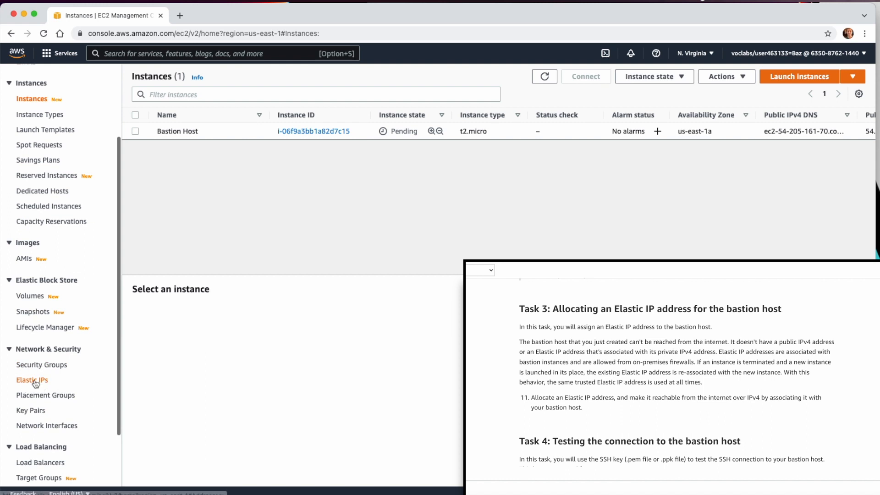
left_click(771, 95)
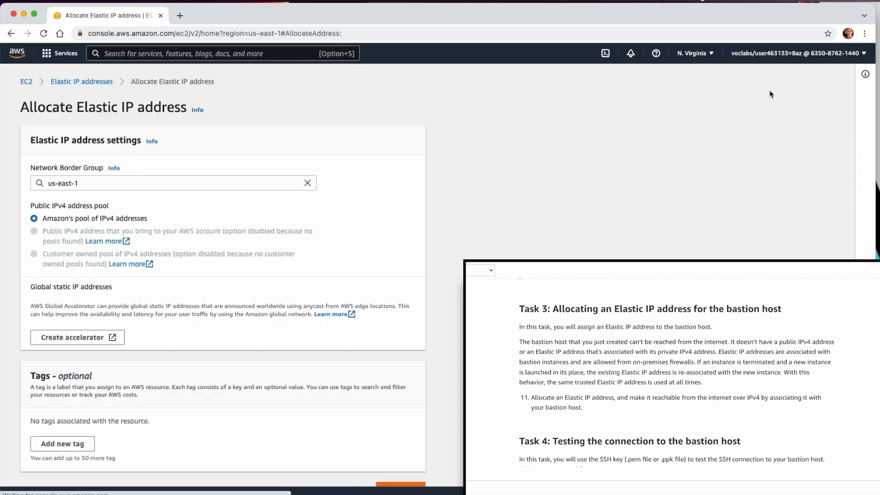
scroll(205, 336, "down", 1)
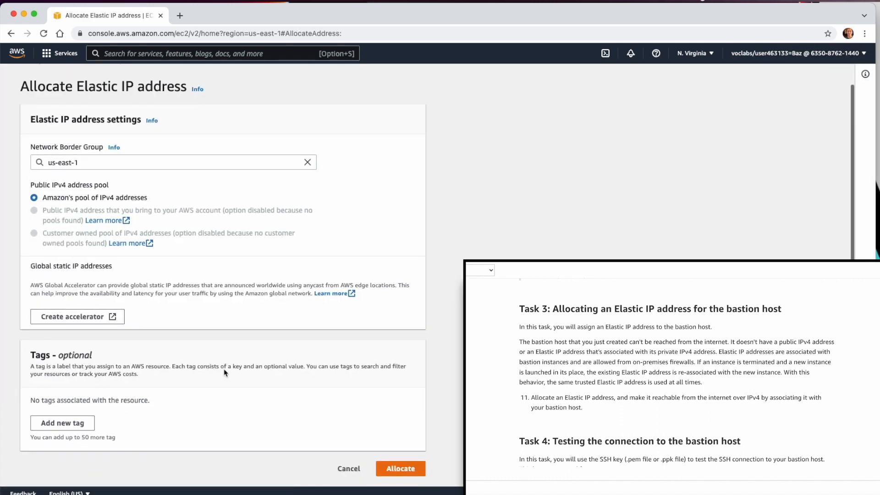
left_click(400, 468)
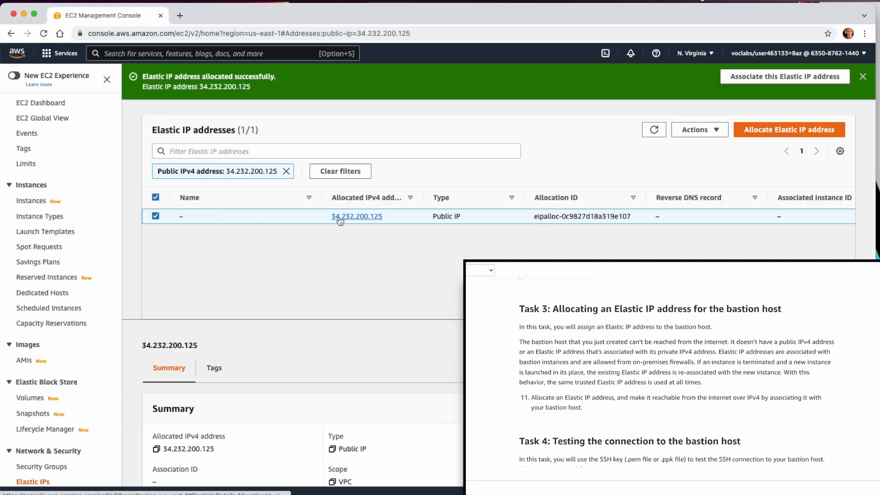
left_click(697, 131)
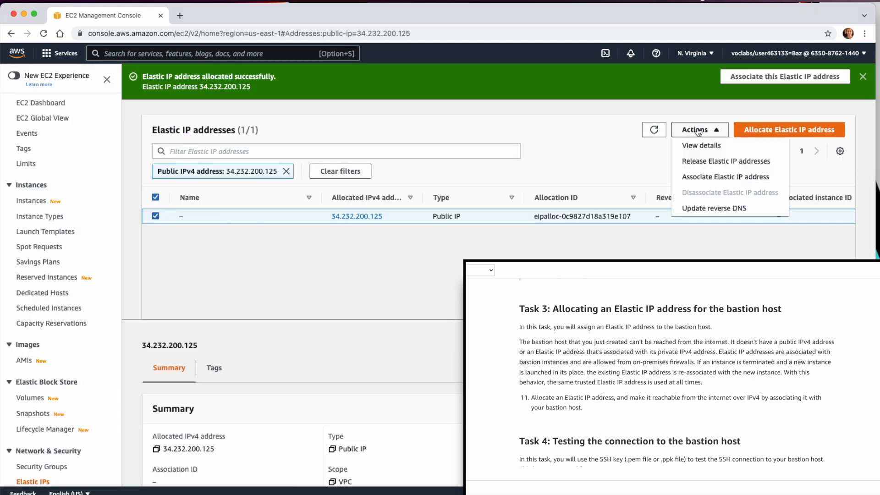
left_click(723, 176)
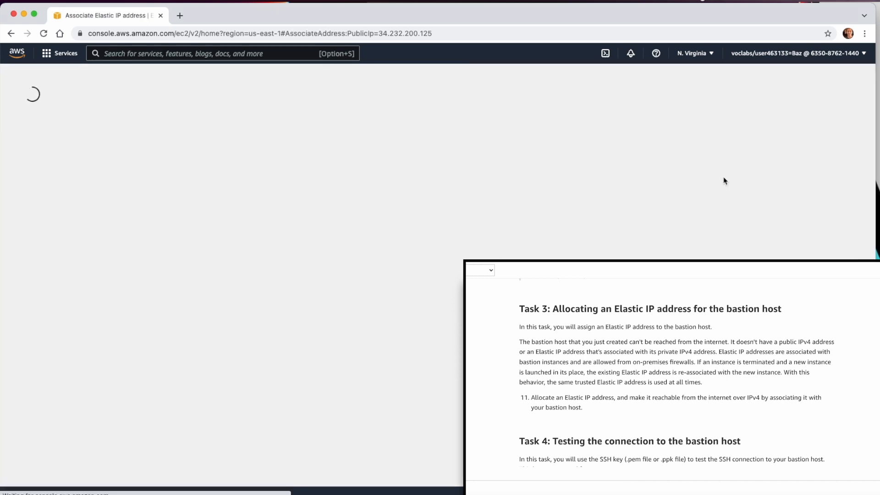
left_click(171, 285)
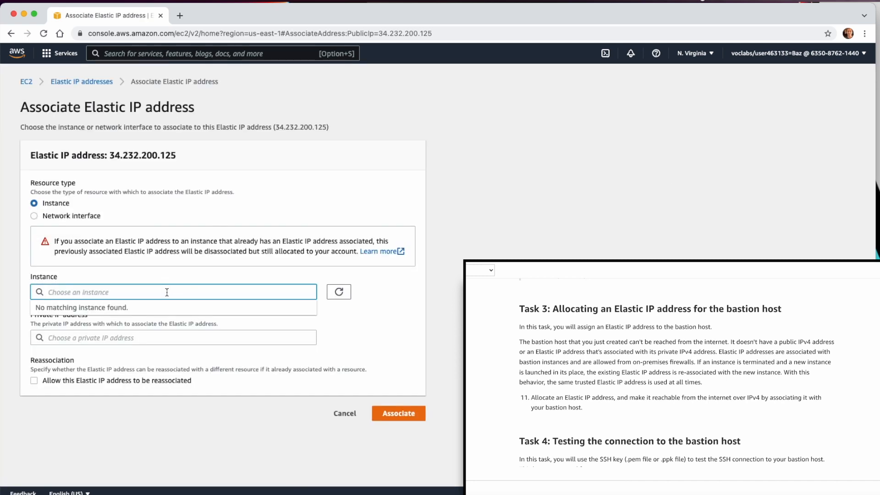
left_click(338, 292)
left_click(338, 294)
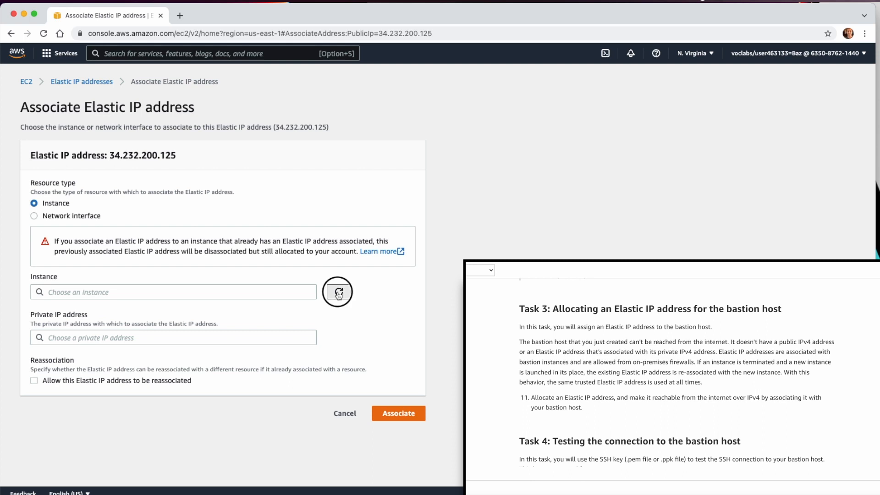
left_click(345, 413)
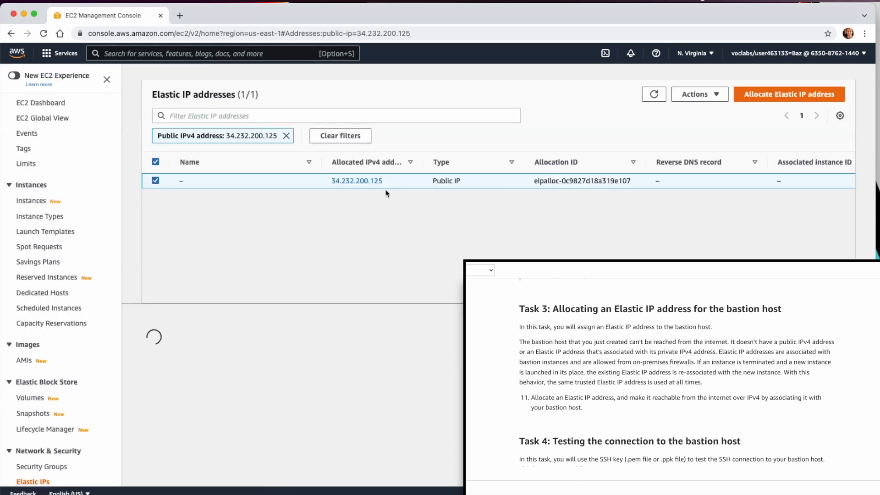
Check the Bastion Host's state in the EC2 instances list and return to the Elastic IP addresses.
left_click(31, 200)
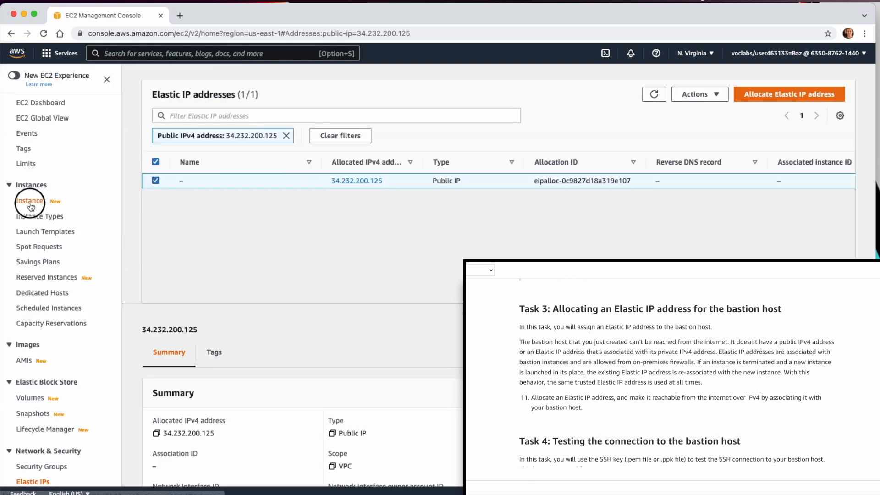
left_click(535, 72)
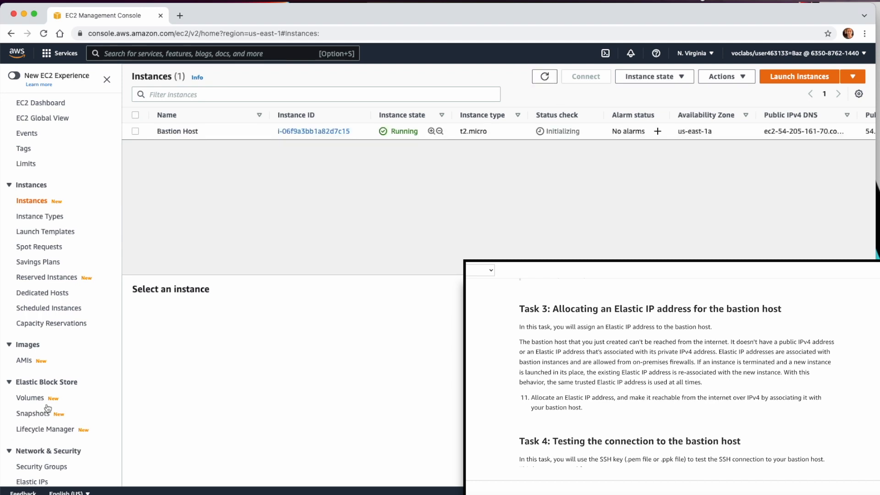
scroll(44, 361, "down", 3)
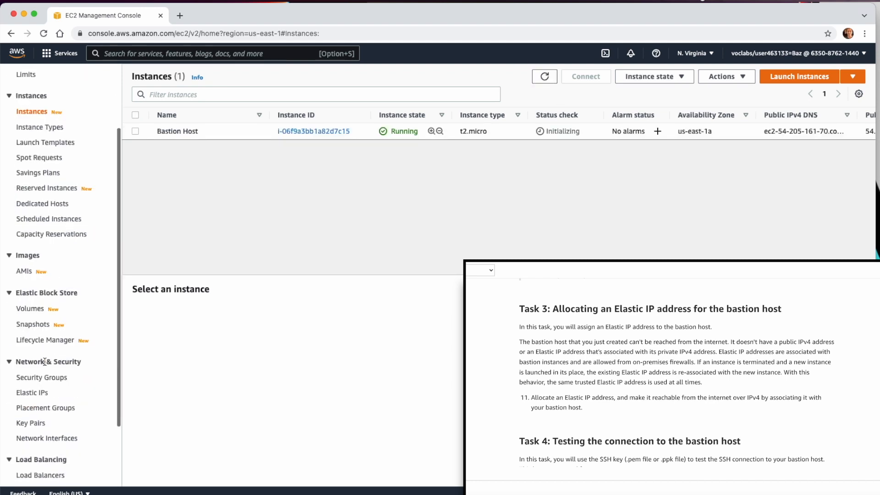
left_click(32, 393)
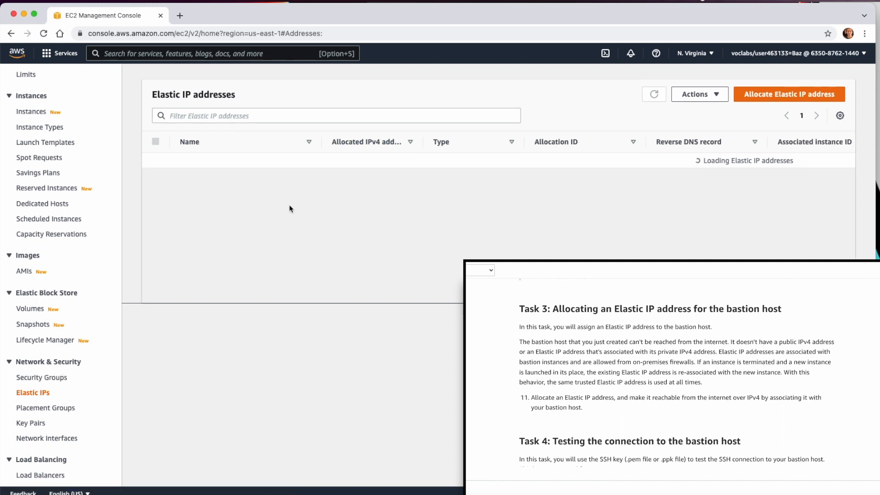
Associate the Elastic IP address with the Bastion Host instance and private IP 10.0.0.221, allowing reassociation.
left_click(728, 94)
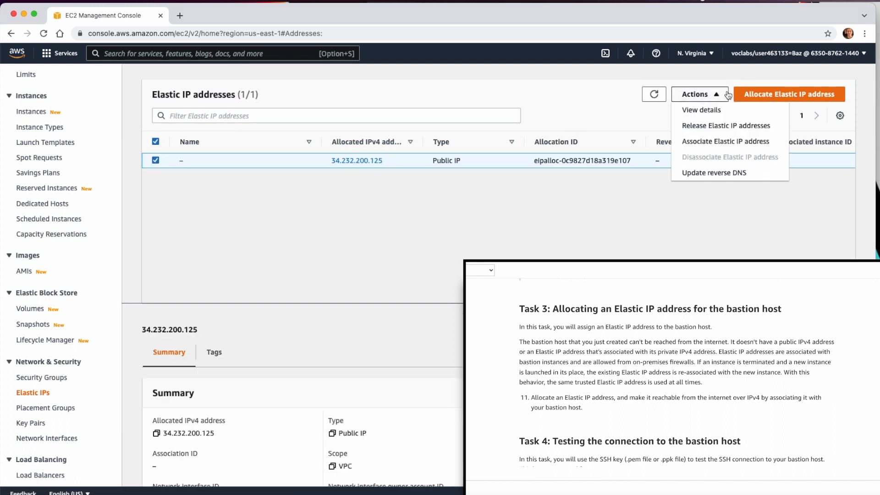
left_click(717, 141)
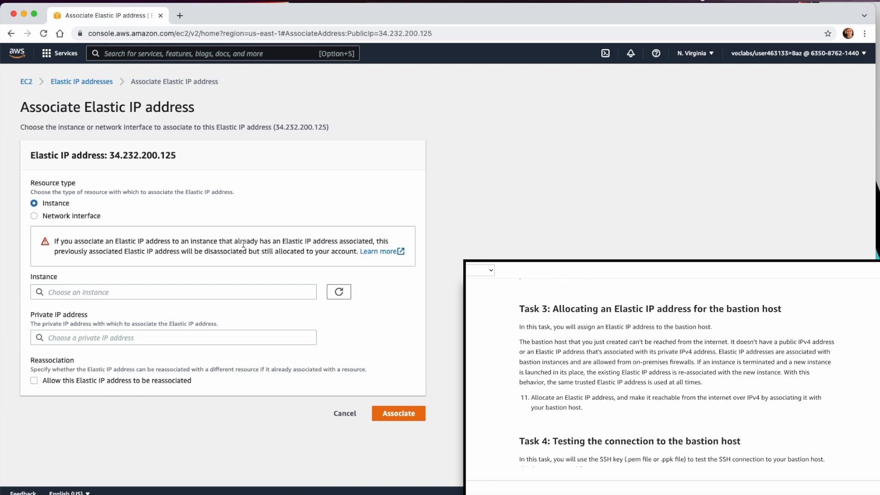
left_click(152, 295)
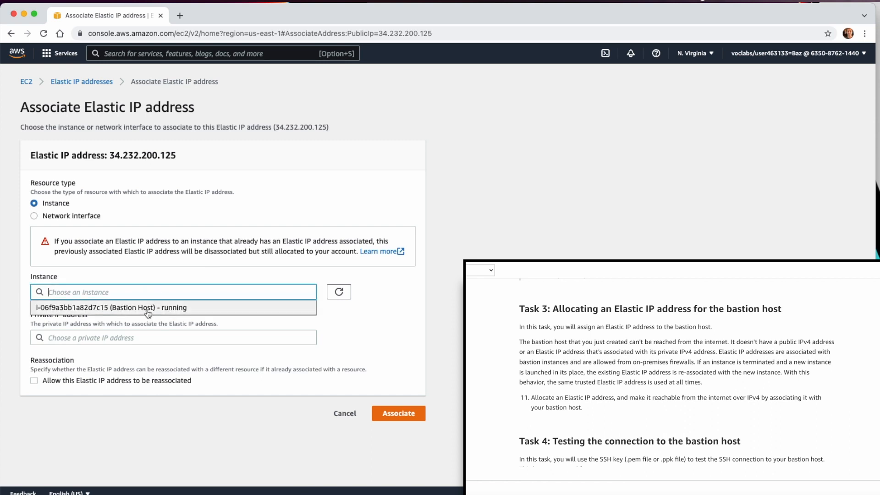
left_click(149, 309)
left_click(145, 337)
left_click(139, 353)
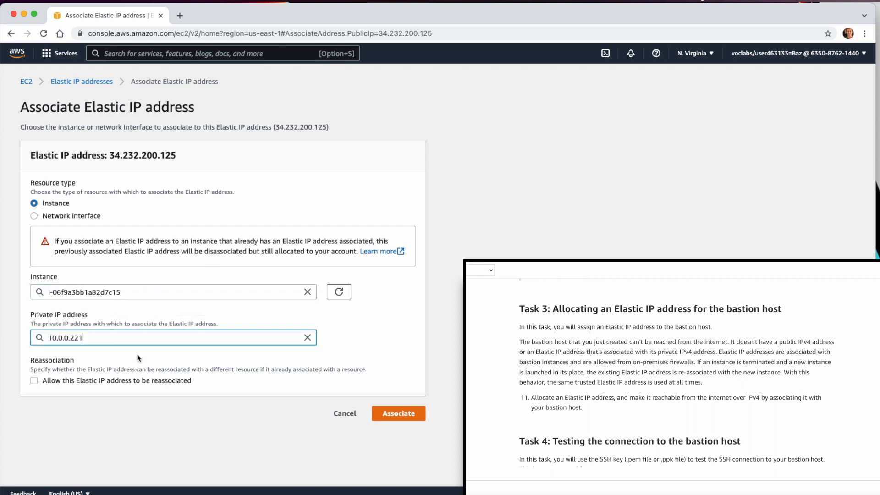
left_click(159, 381)
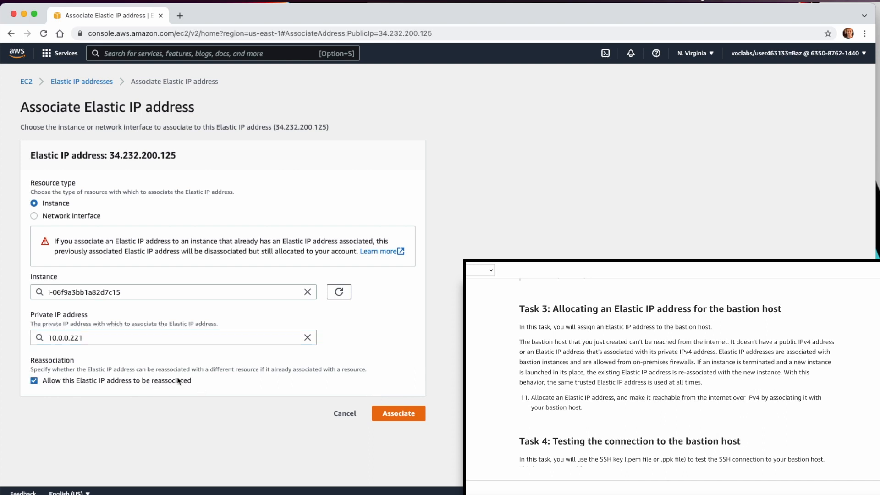
left_click(402, 412)
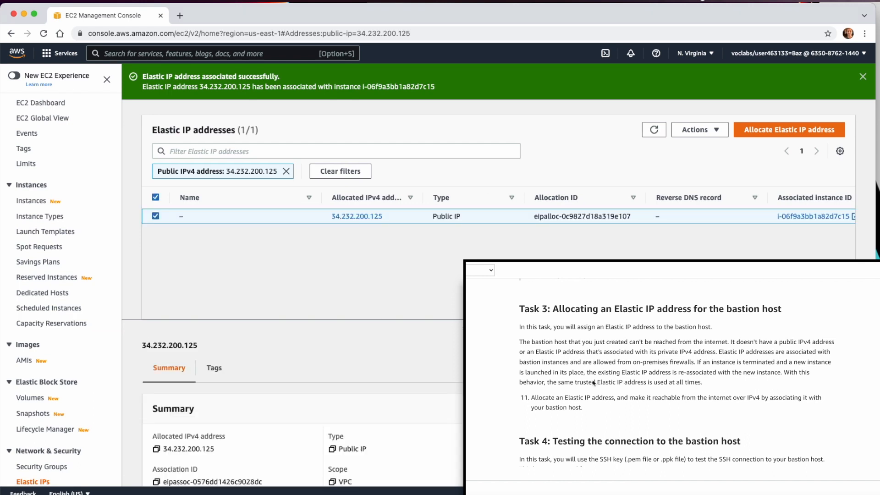
Follow the Task 4 instructions to download the SSH key as a PEM file from the lab's AWS details.
scroll(610, 389, "down", 3)
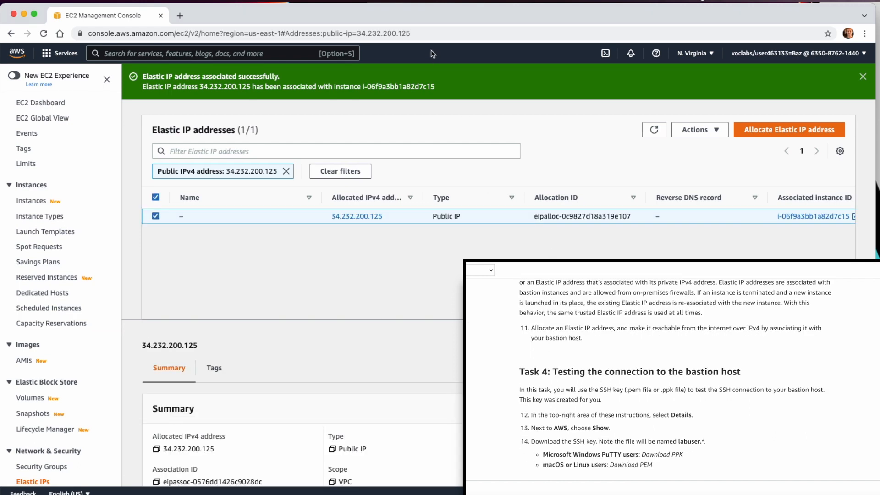
left_click(546, 324)
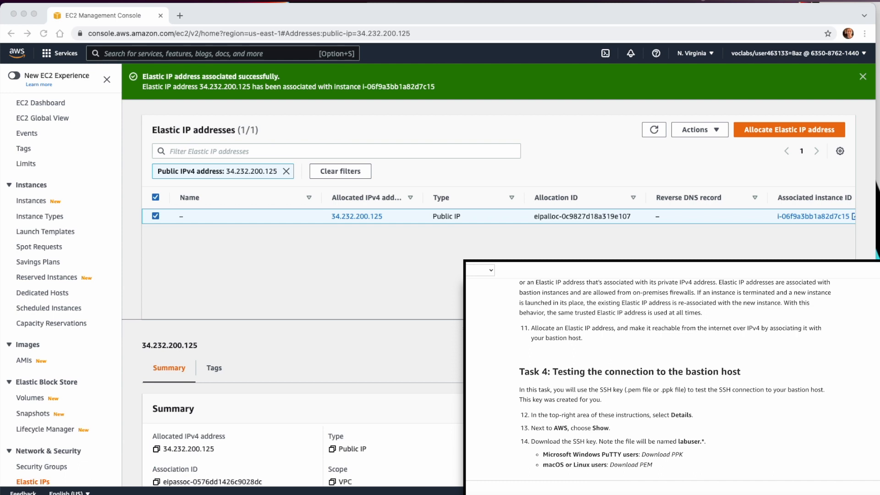
left_click(700, 262)
left_click(725, 297)
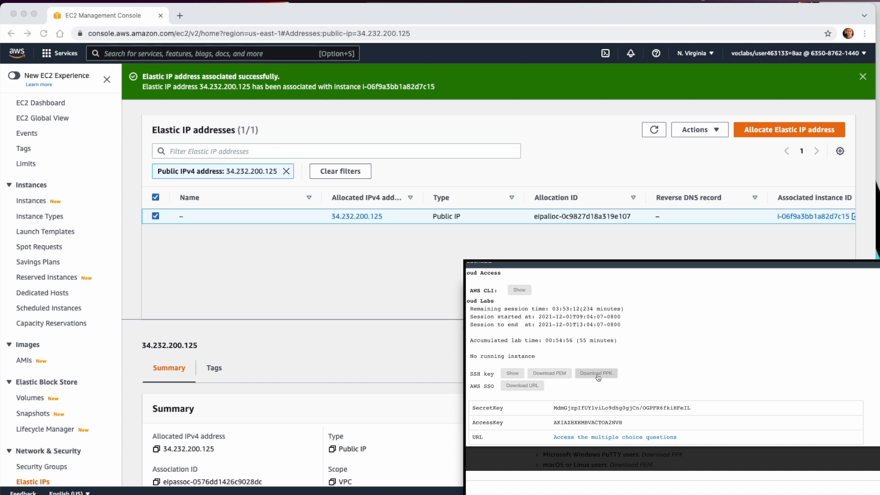
left_click(552, 372)
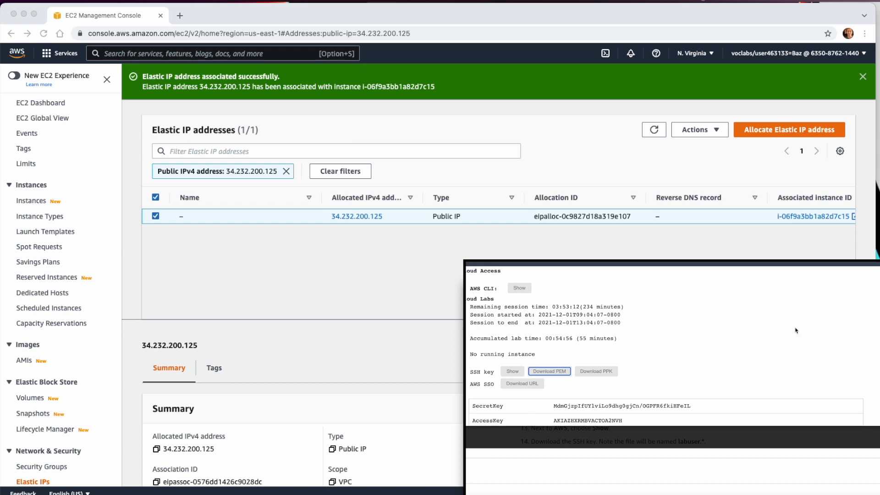
left_click(479, 380)
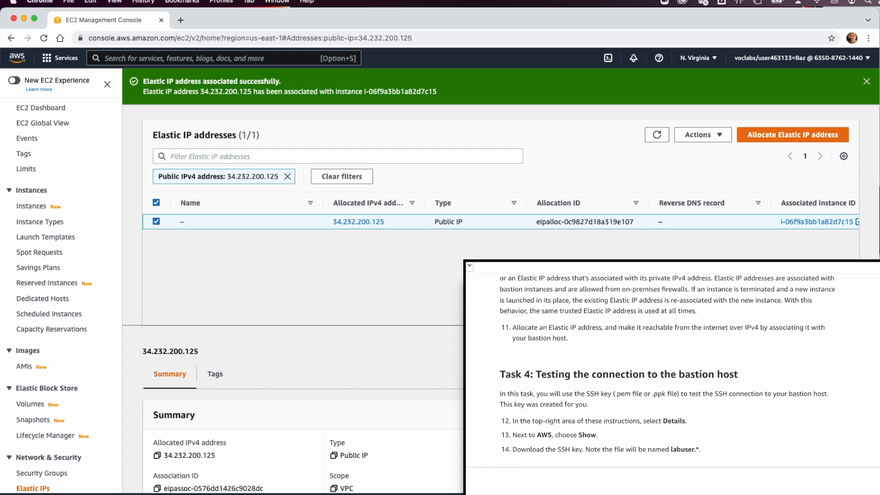
Switch to Terminal and change the working directory to Downloads.
key("super+Tab")
left_click_drag(655, 64, 349, 46)
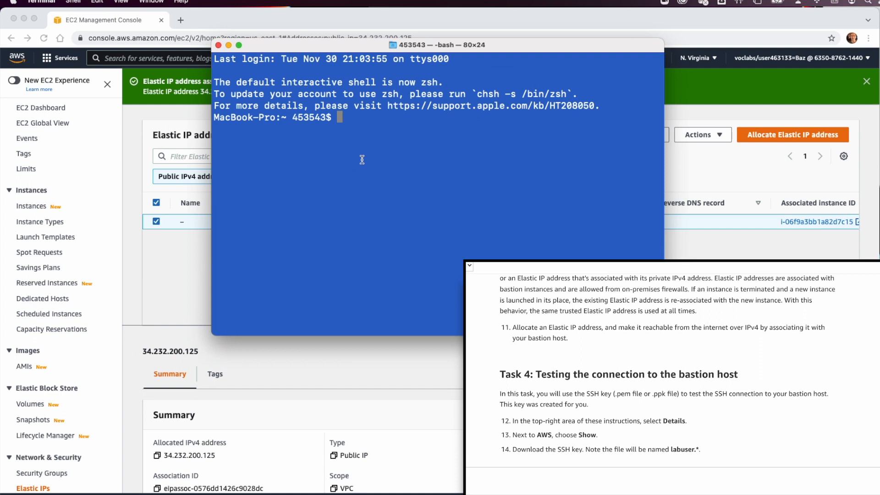
type("cd Do")
key("Tab")
key("Return")
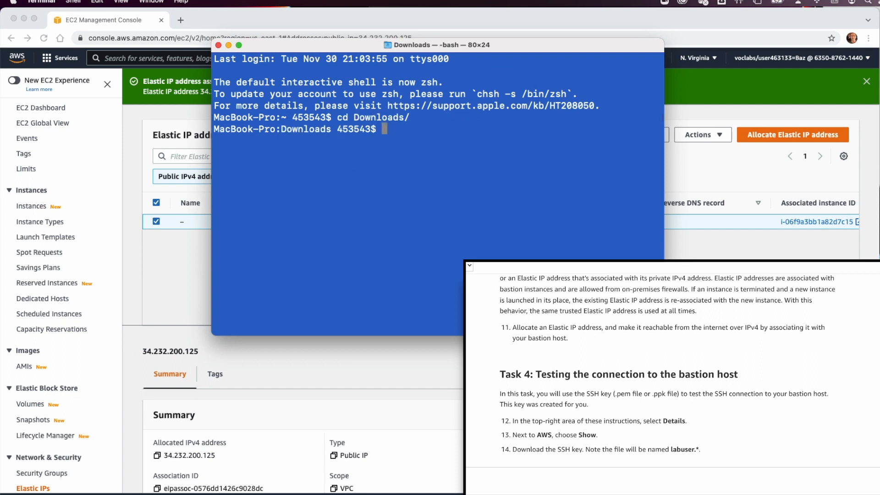
Set the permissions of labsuser.pem to 400 with chmod.
type("chmod 400 la")
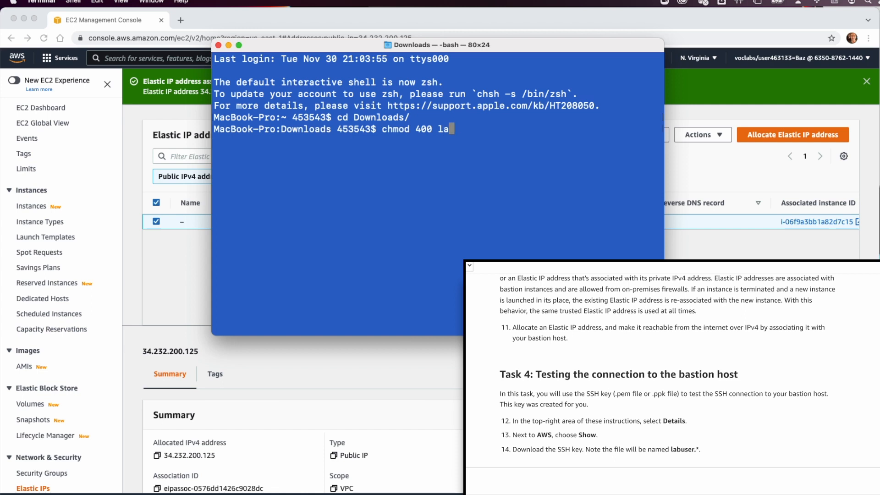
key("Tab")
key("Return")
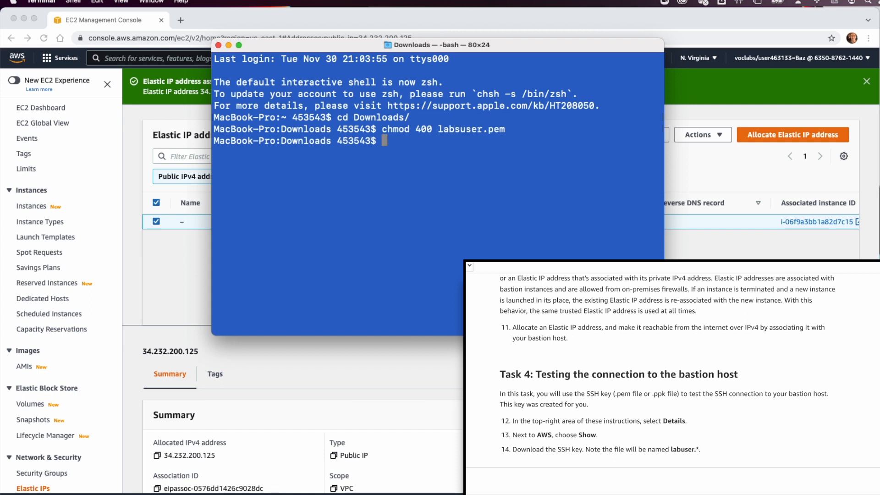
Write the SSH command with identity file labsuser.pem and login ec2-user@, stopping before the host address.
type("ssh ")
type("-")
type("i ")
type("lab")
type("s")
key("Tab")
type("ec2-user@")
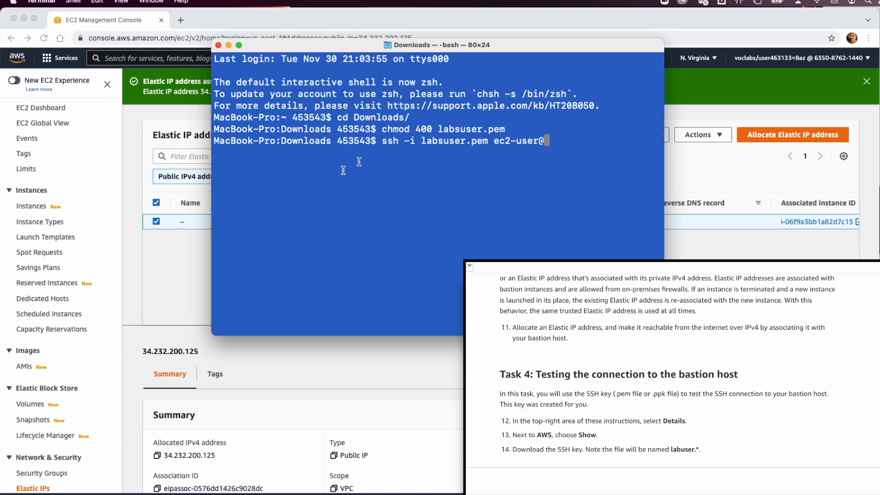
Switch to Chrome and copy the Bastion Host's public IPv4 address from its instance details.
left_click(138, 245)
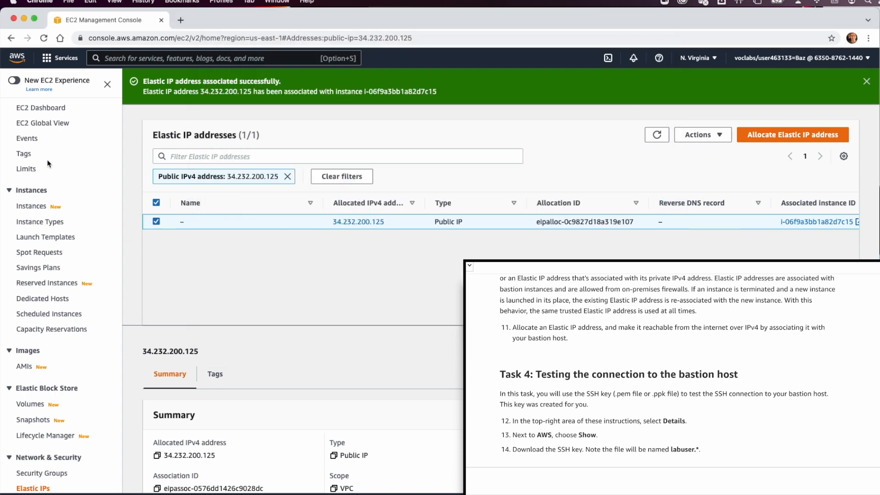
left_click(31, 205)
left_click(136, 137)
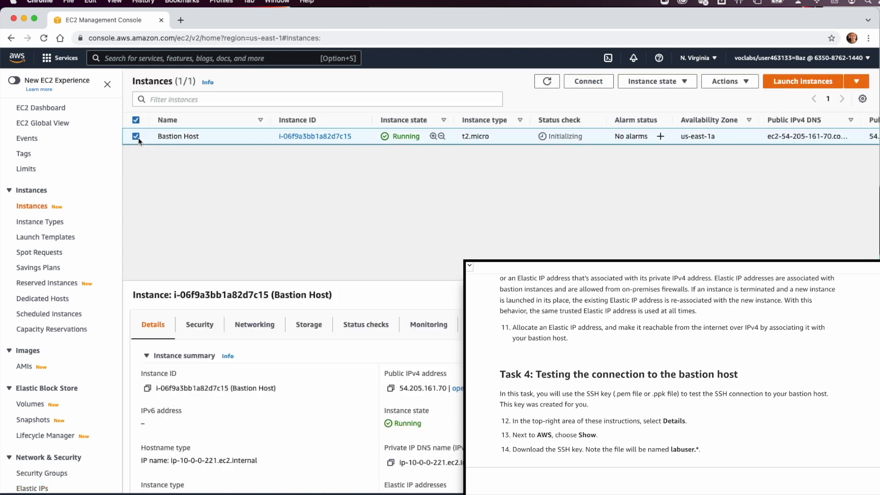
left_click(391, 390)
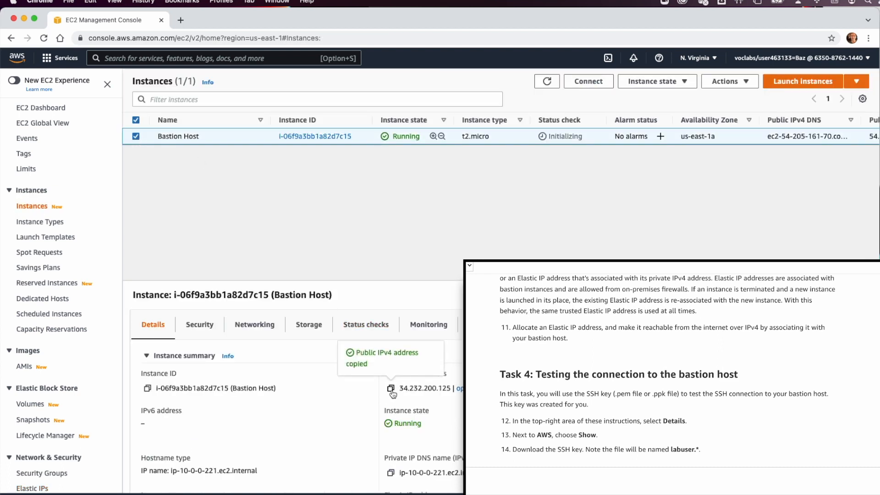
scroll(391, 395, "down", 2)
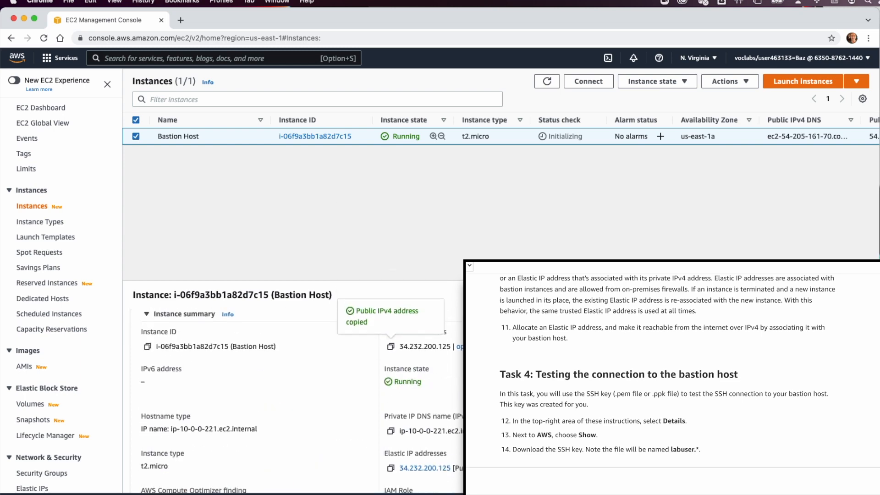
Switch to Terminal, complete the SSH command with host 34.232.200.125, and connect to the bastion host, accepting its key with yes.
key("super+Tab")
left_click(577, 174)
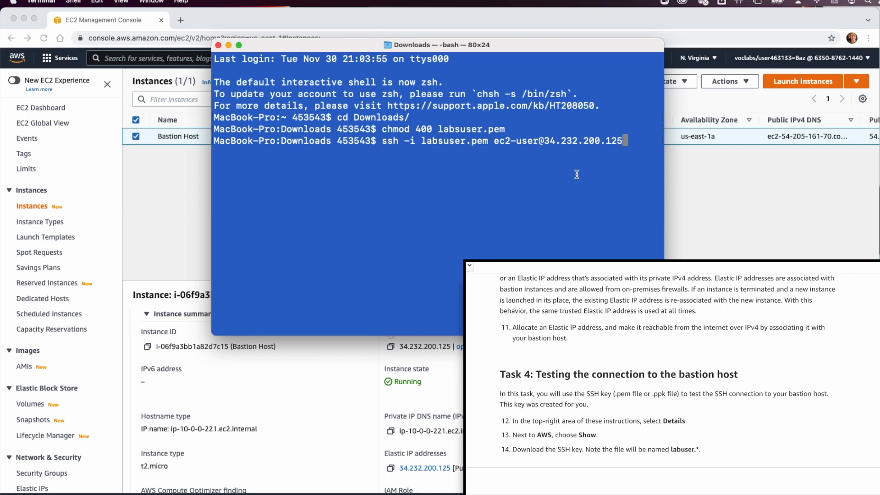
key("Return")
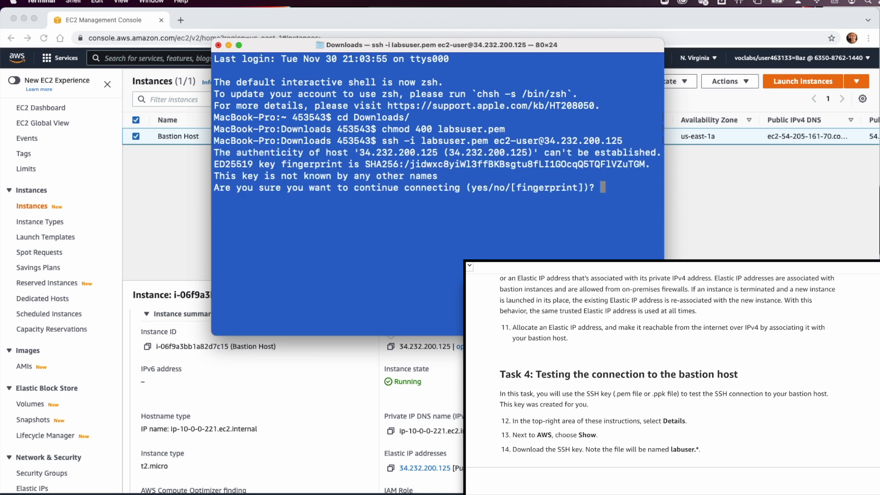
type("yes")
key("Return")
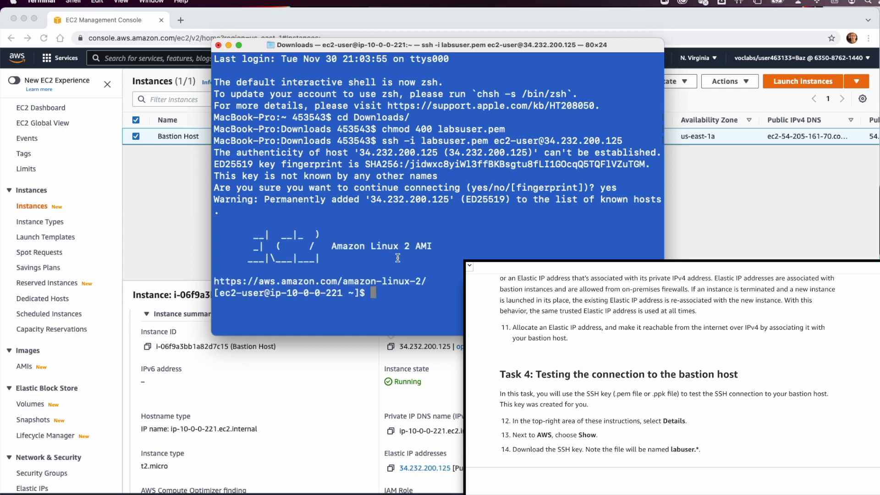
List the files in the bastion host's home directory with ls.
type("la")
key("BackSpace")
type("s")
key("Return")
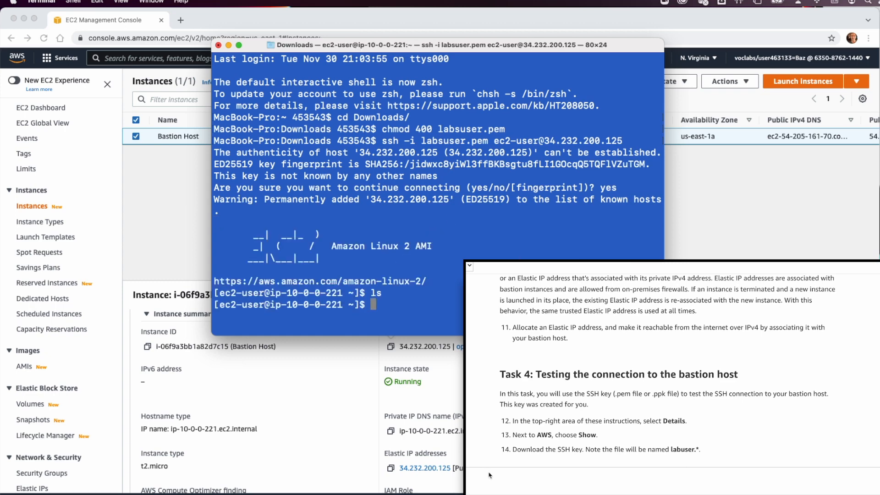
Bring up Task 5 in the lab instructions, then switch to Chrome and open the VPC service's subnet list.
left_click(570, 373)
scroll(571, 374, "down", 10)
scroll(572, 374, "down", 4)
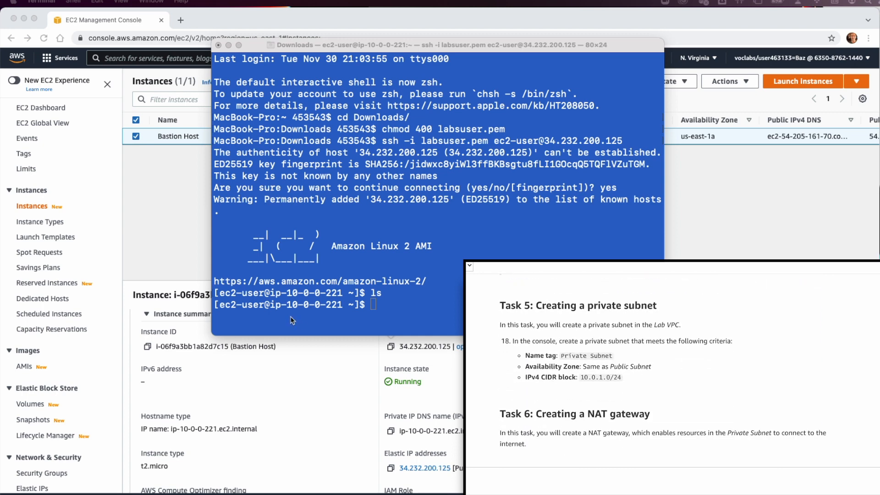
left_click(196, 232)
left_click(52, 64)
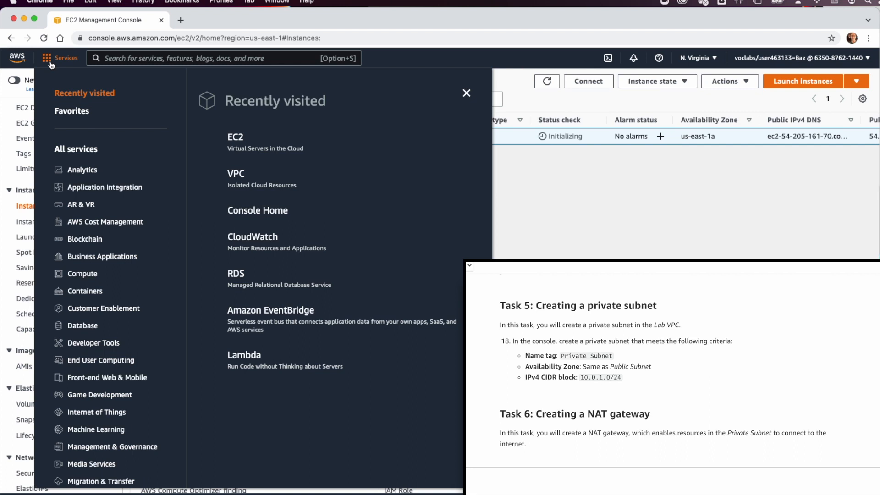
left_click(243, 178)
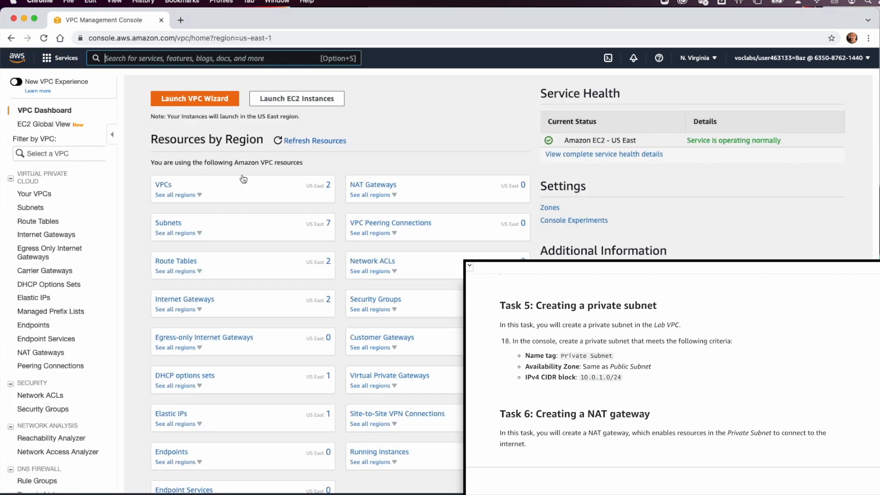
left_click(36, 211)
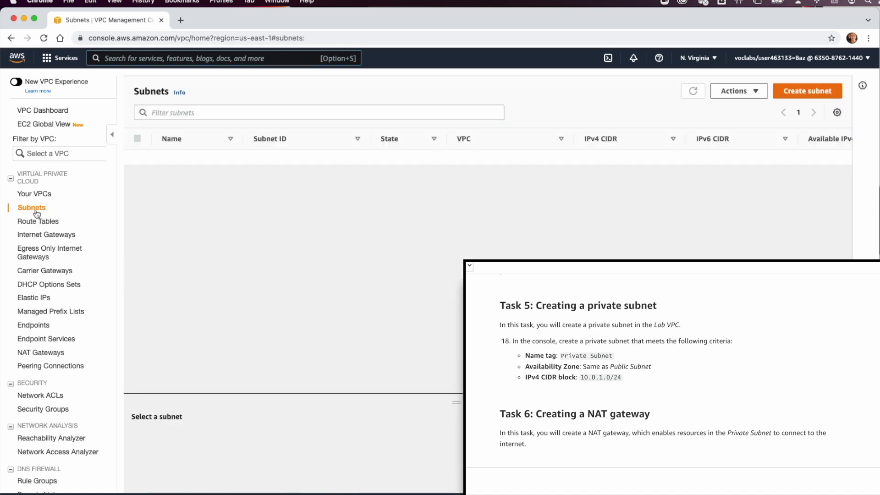
Start a new subnet in Lab VPC, named Private Subnet, in availability zone us-east-1a.
left_click(804, 93)
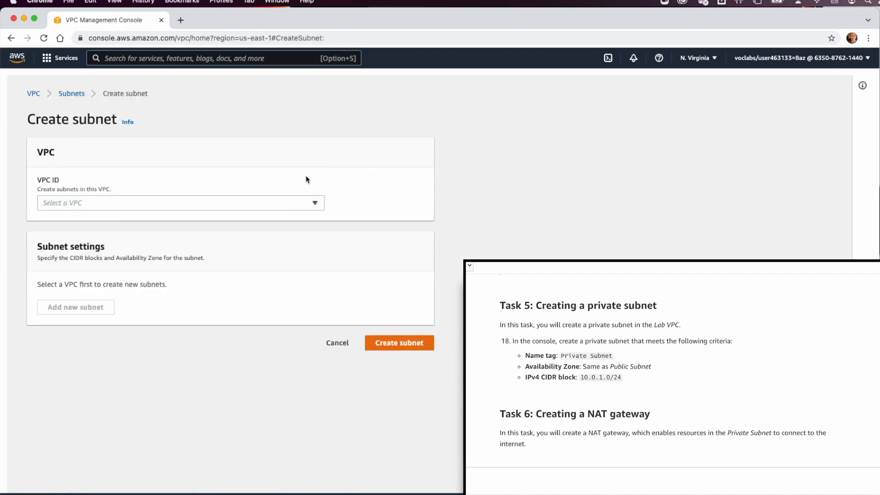
left_click(242, 202)
left_click(220, 263)
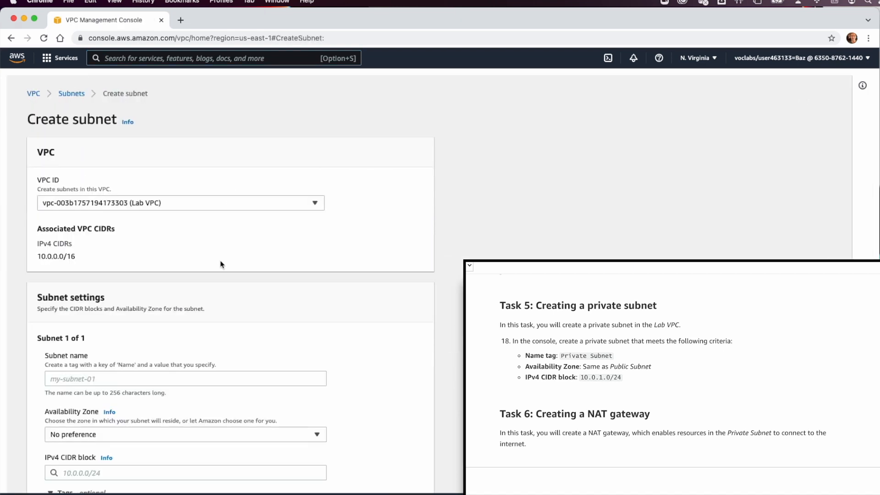
left_click(259, 381)
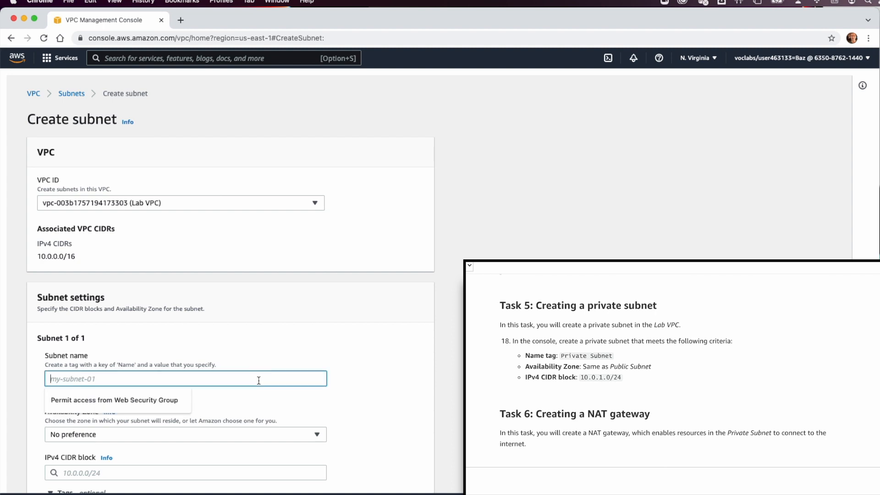
type("Private Subnet")
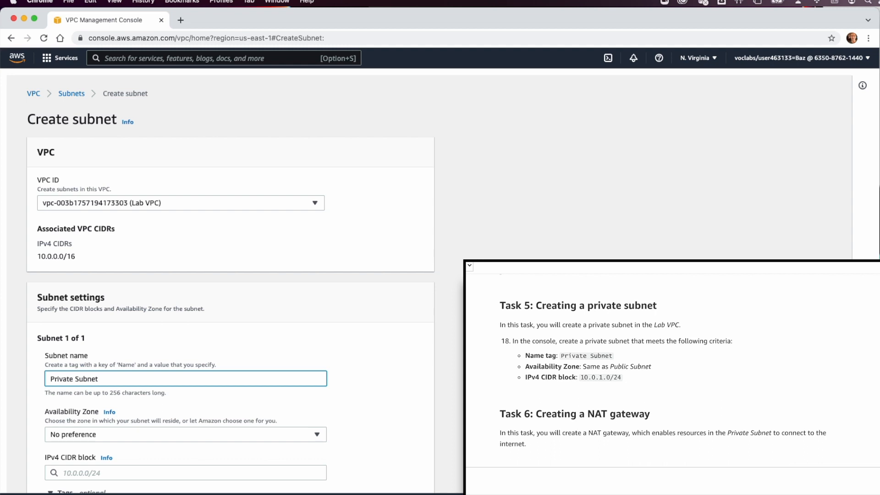
left_click(244, 439)
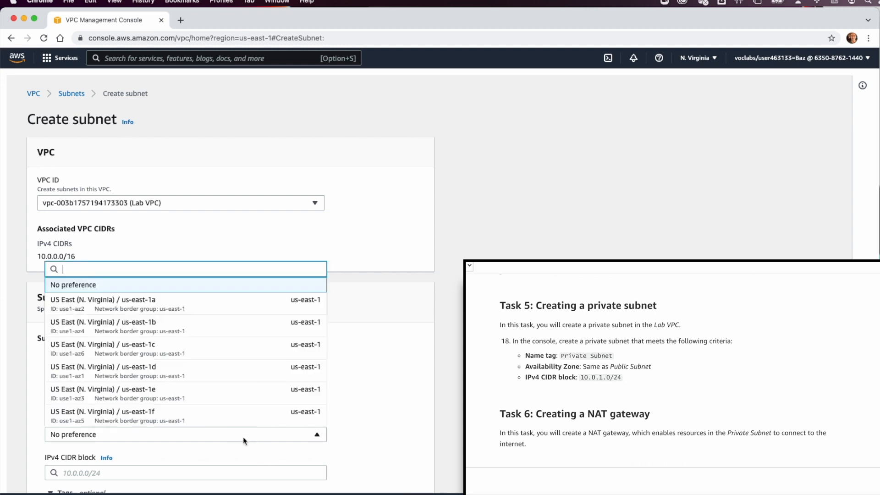
left_click(171, 307)
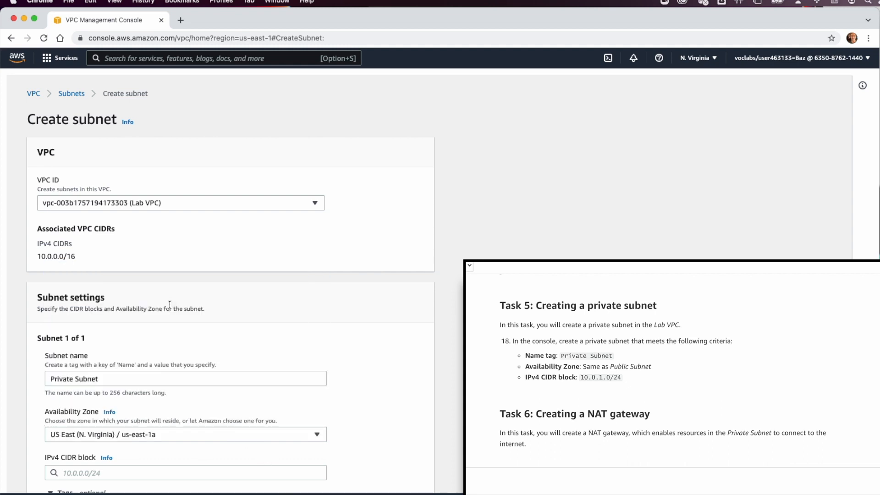
Set the subnet's IPv4 CIDR block to 10.0.1.0/24 and create the subnet.
scroll(450, 396, "down", 1)
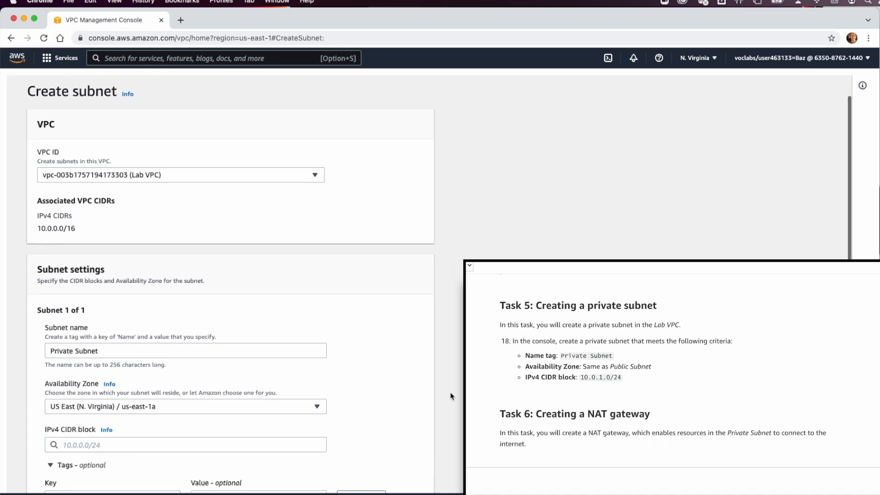
scroll(451, 396, "down", 4)
left_click(151, 335)
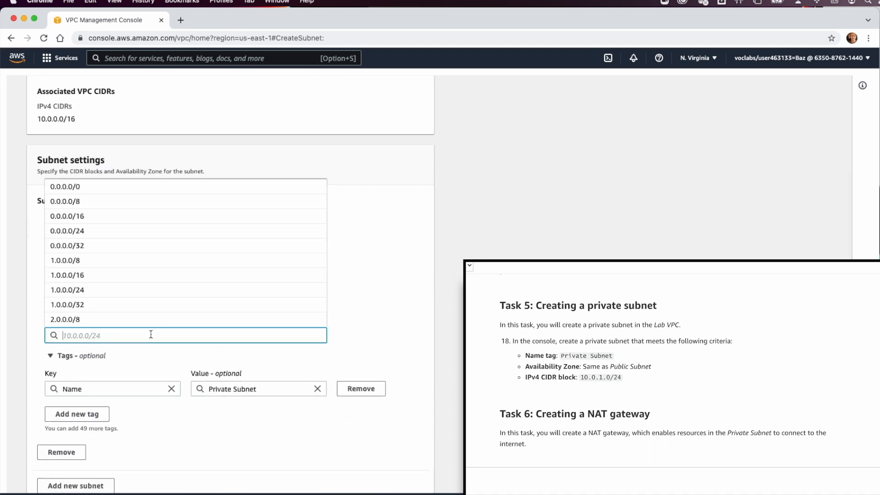
type("10")
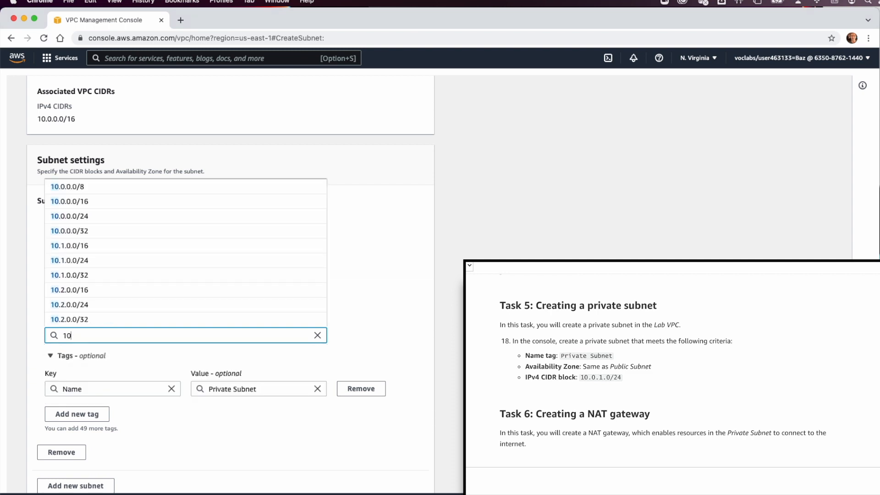
type(".0.")
type("1.")
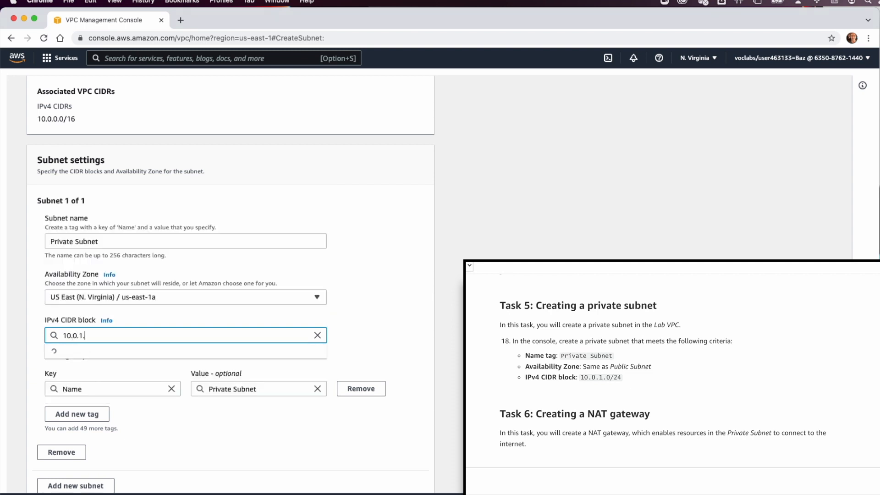
type("0/24")
left_click(426, 309)
scroll(426, 309, "down", 1)
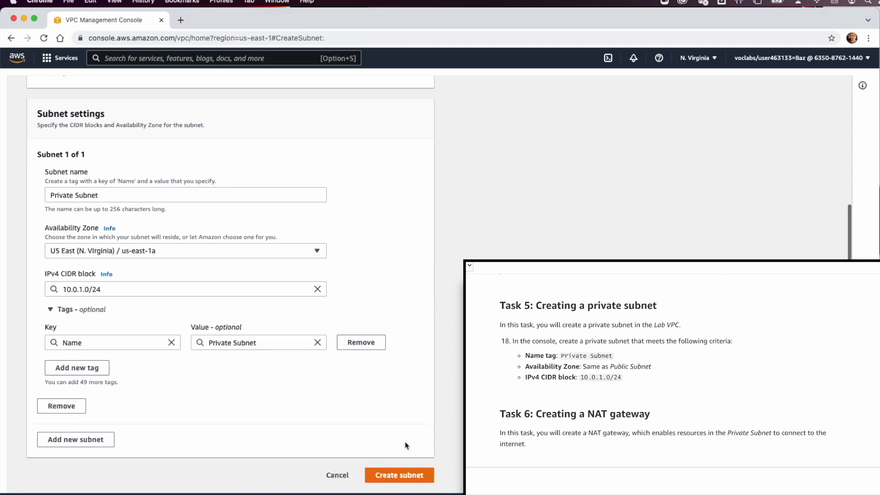
left_click(395, 475)
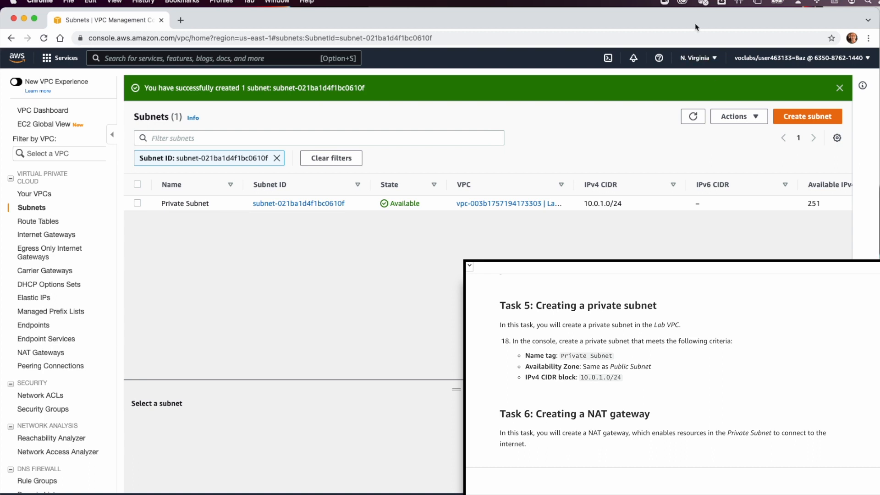
Start a new NAT gateway and name it Lab NAT Gateway, copying the name from the Task 6 instructions.
left_click(60, 353)
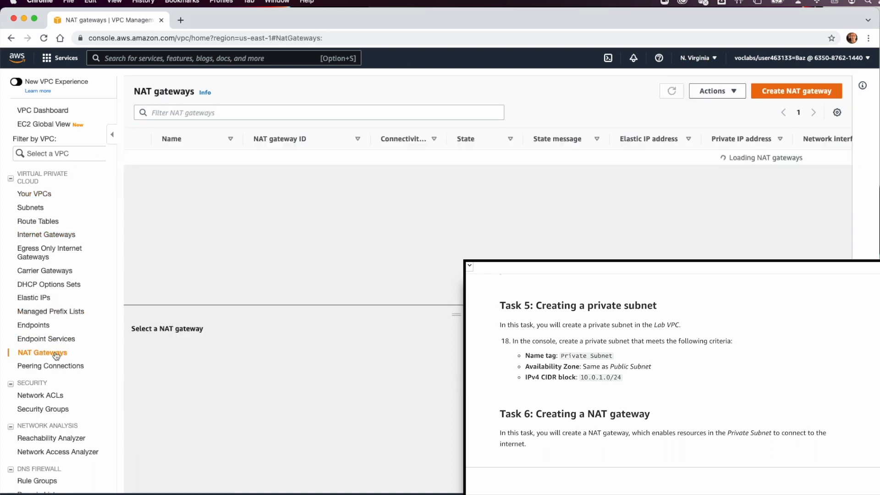
left_click(756, 91)
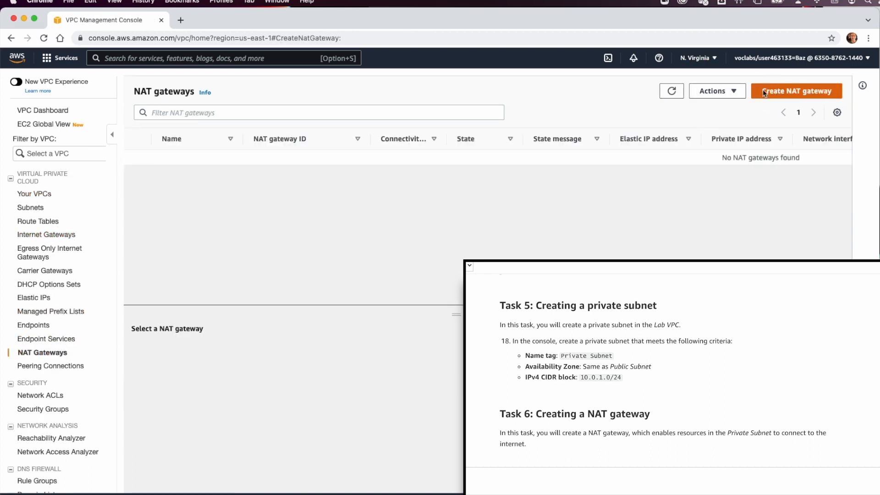
left_click(65, 224)
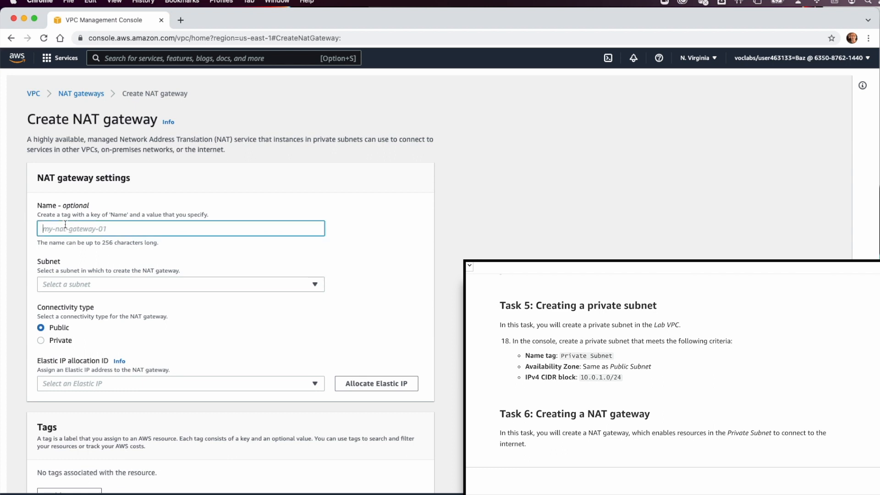
scroll(641, 387, "down", 5)
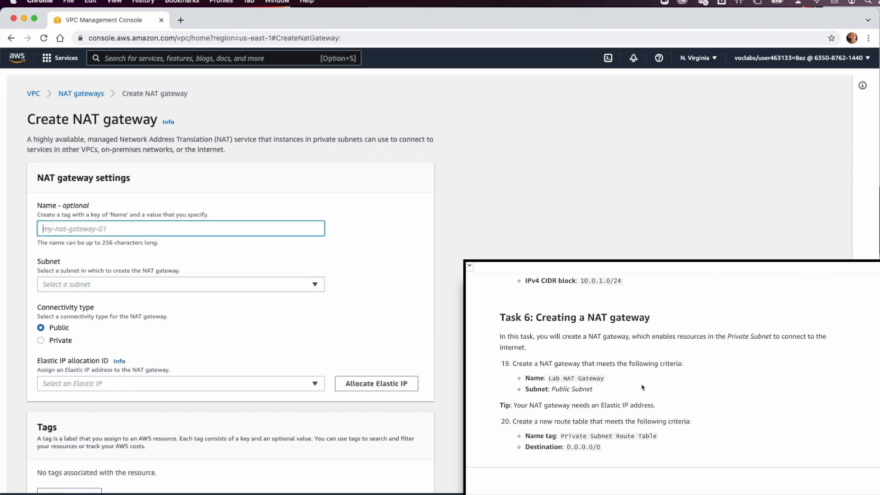
left_click(550, 361)
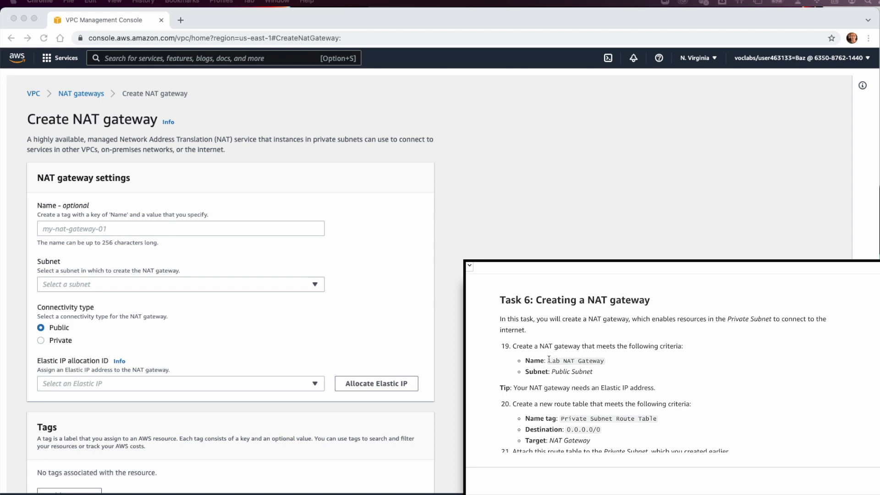
left_click_drag(549, 359, 636, 360)
key("super+c")
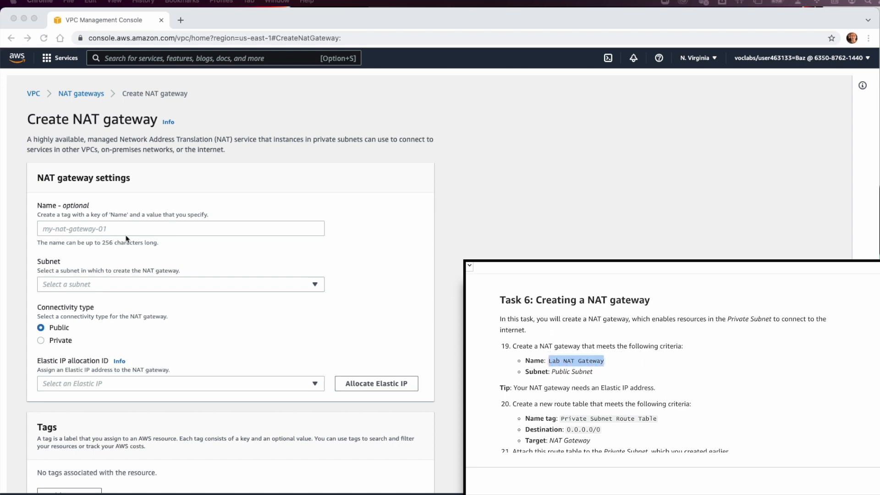
left_click(120, 231)
key("super+v")
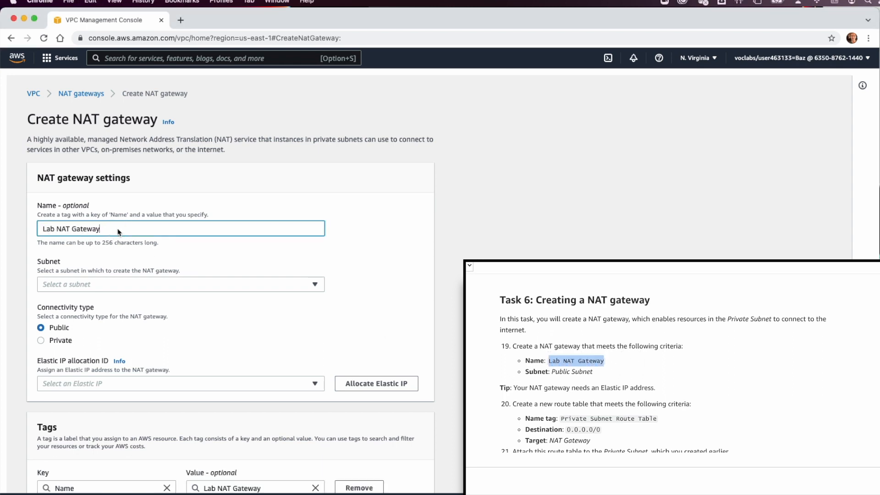
Create the NAT gateway in Public Subnet with a newly allocated Elastic IP address.
left_click(106, 284)
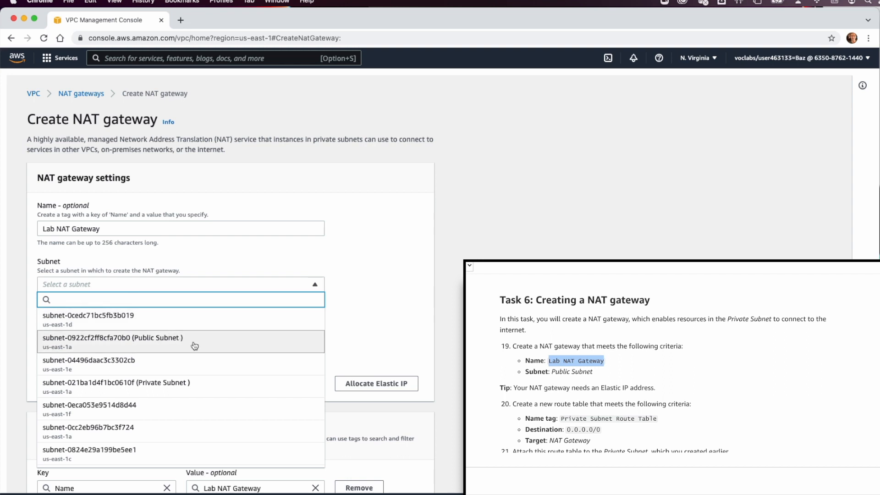
left_click(175, 343)
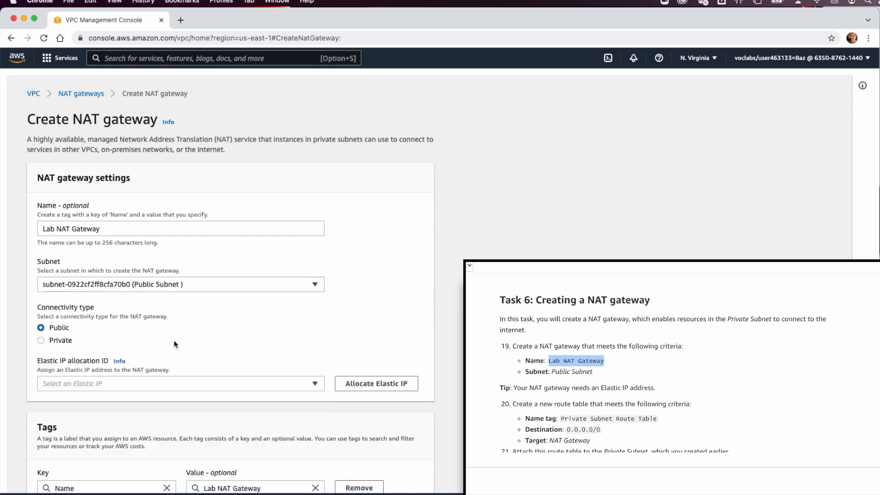
scroll(557, 408, "down", 3)
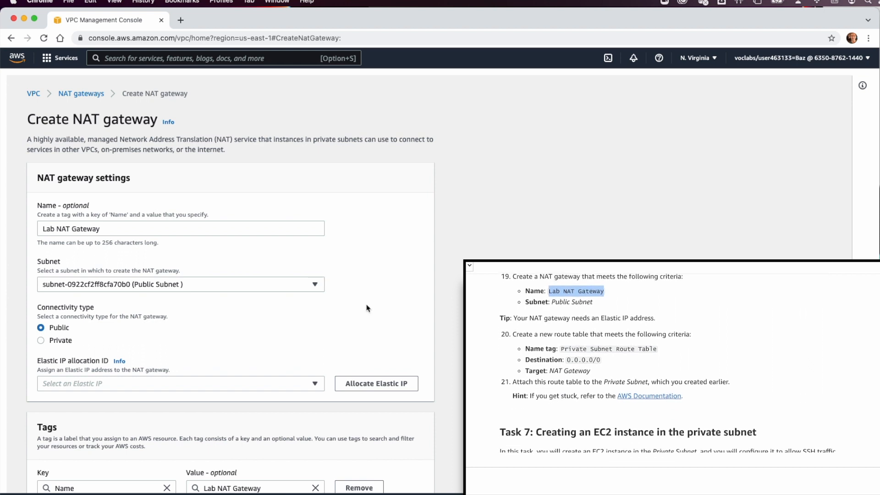
left_click(370, 383)
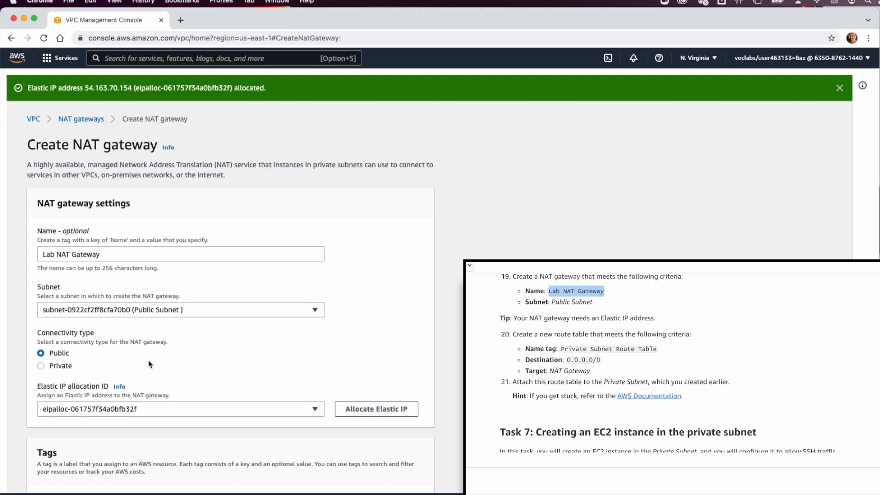
scroll(251, 356, "down", 5)
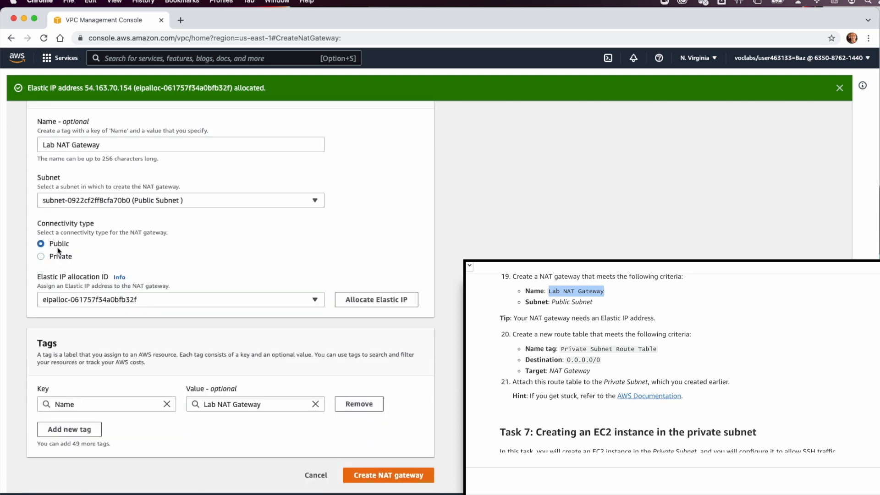
left_click(379, 480)
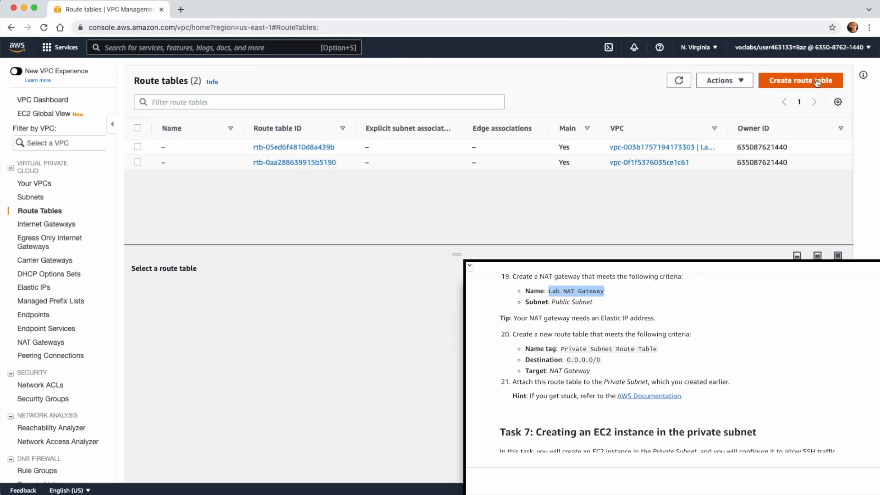
Create a route table named Private Subnet Route Table in Lab VPC.
left_click(817, 81)
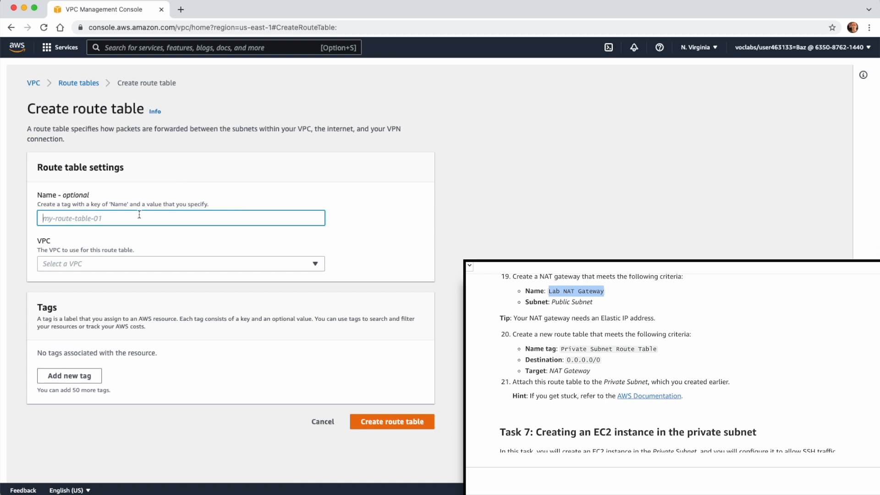
key("super+Tab")
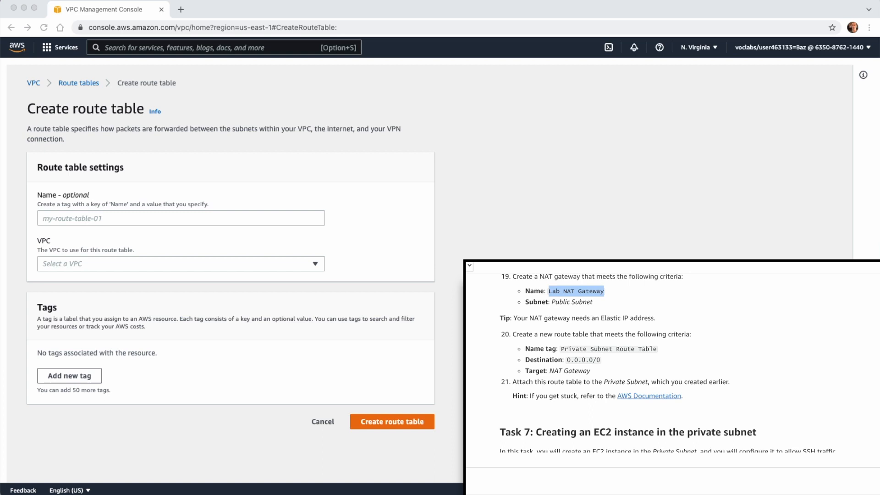
left_click(105, 219)
type("Private Subnet Route Table")
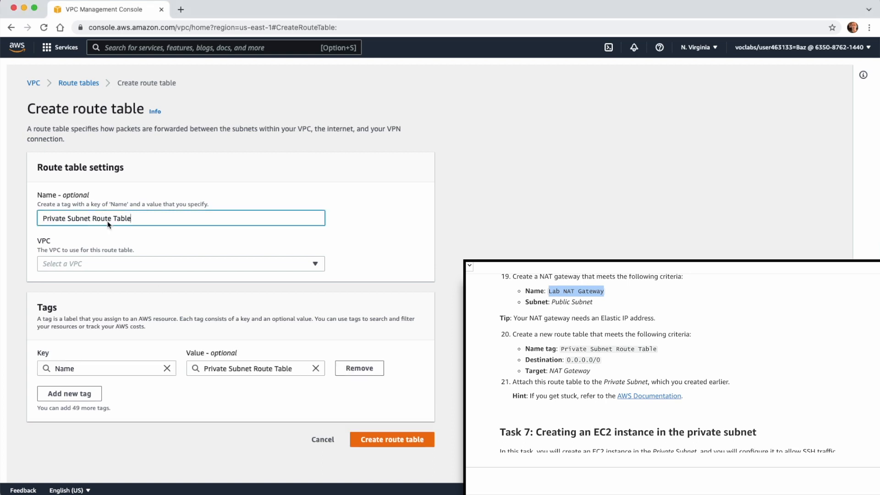
left_click(95, 264)
left_click(115, 310)
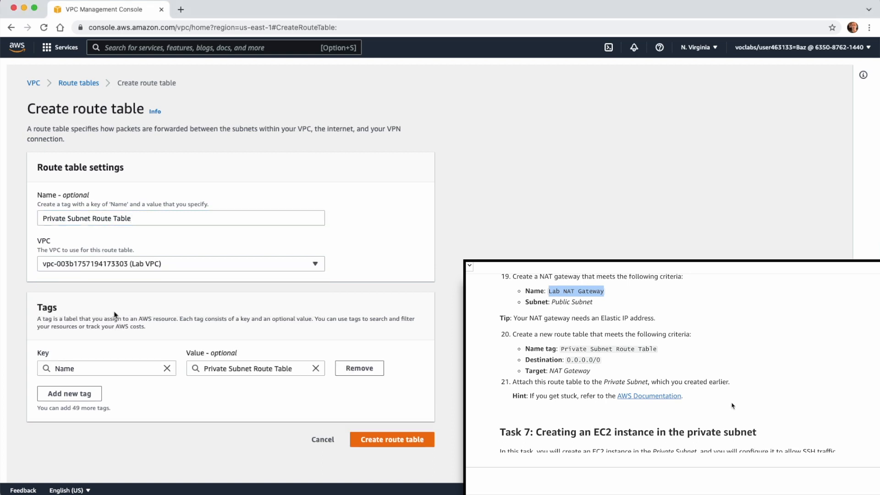
left_click(390, 439)
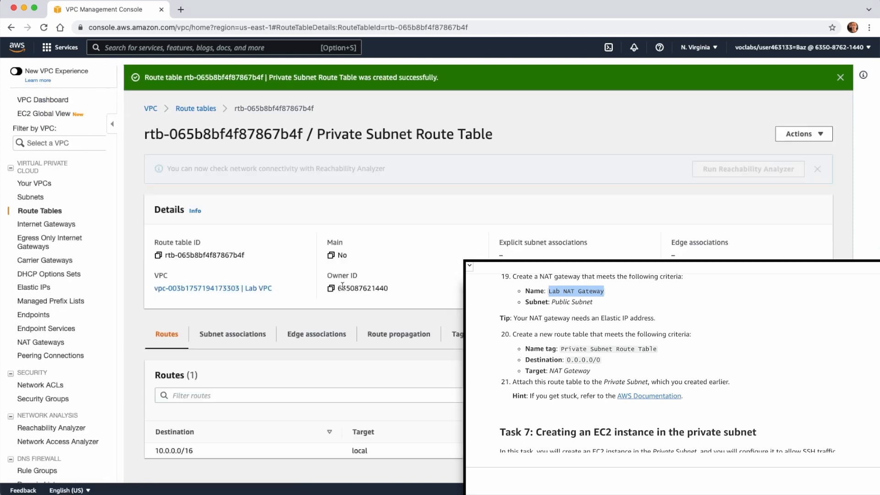
Name Lab VPC's main route table Public Route Table and widen the route table list's Name column.
left_click(193, 116)
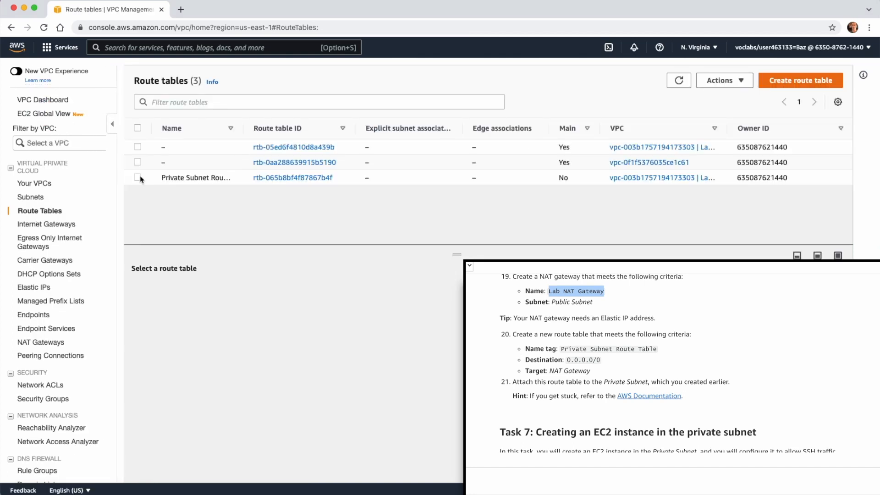
left_click(138, 178)
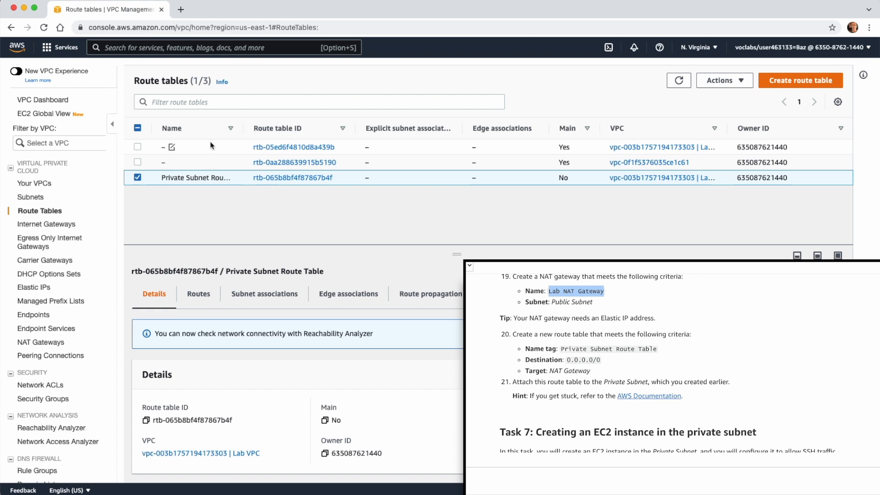
left_click(170, 146)
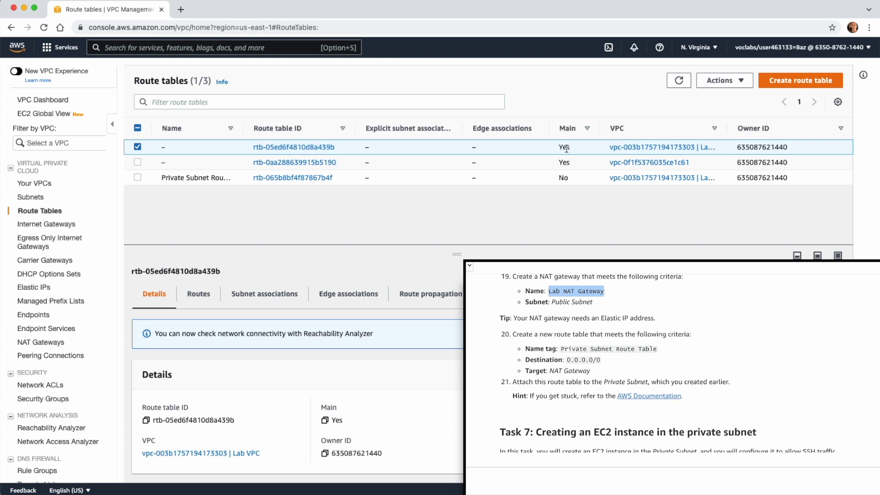
left_click_drag(561, 349, 685, 348)
left_click(172, 147)
type("Public Route Table")
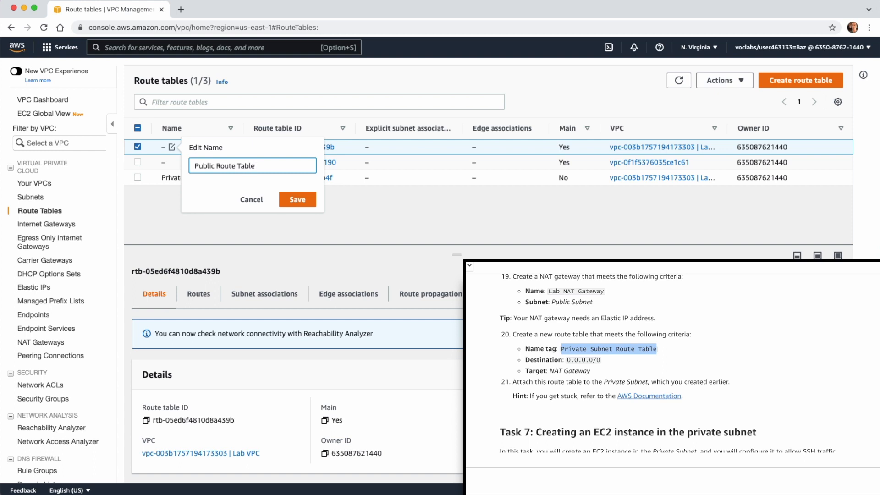
left_click(297, 199)
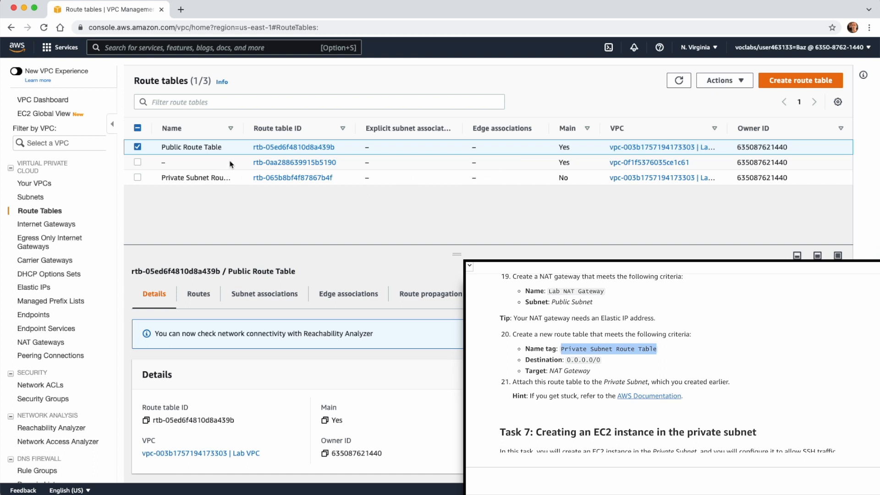
left_click_drag(243, 128, 326, 128)
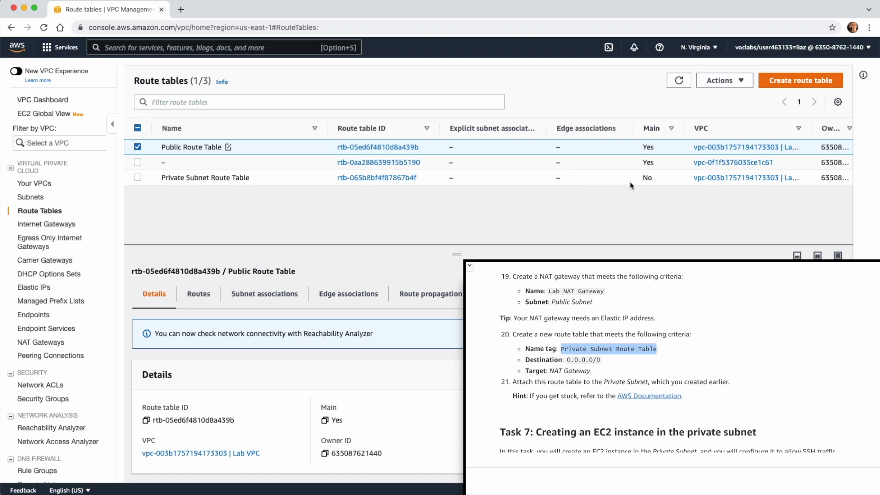
Add a route in Private Subnet Route Table with destination 0.0.0.0/0 and the NAT gateway as target, and save it.
left_click(648, 178)
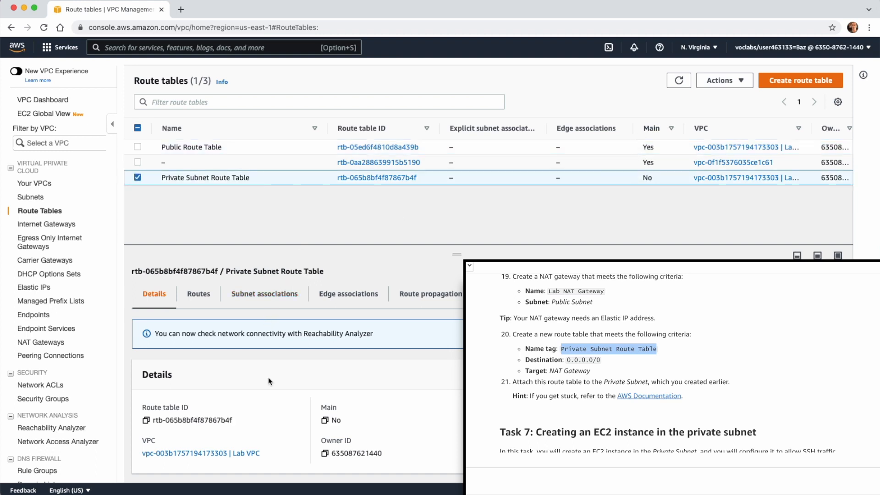
left_click(197, 296)
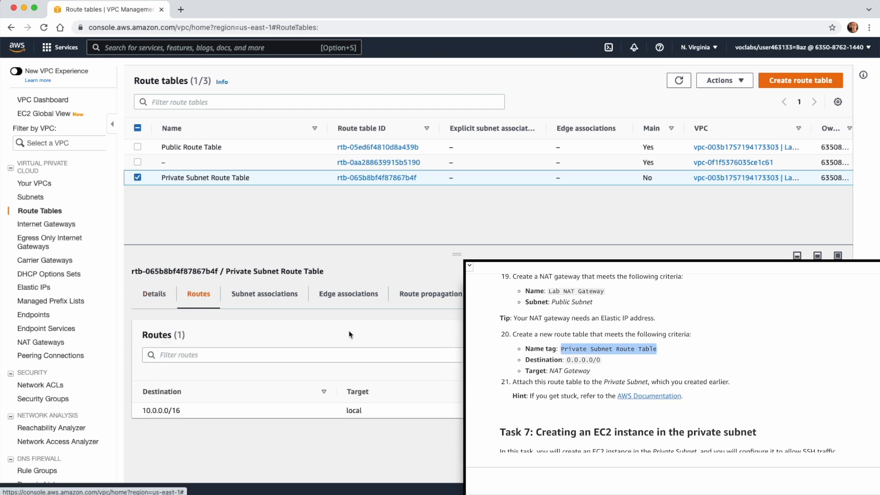
left_click(811, 335)
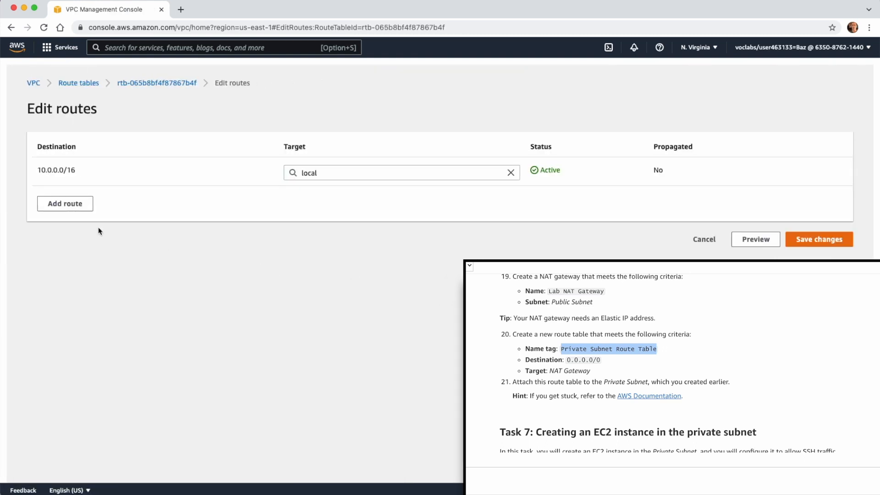
left_click(62, 204)
left_click(83, 206)
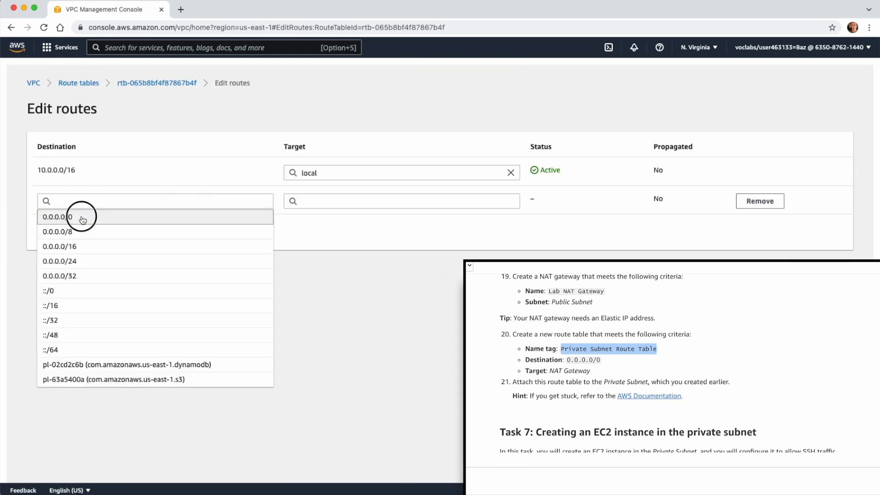
left_click(81, 216)
left_click(328, 206)
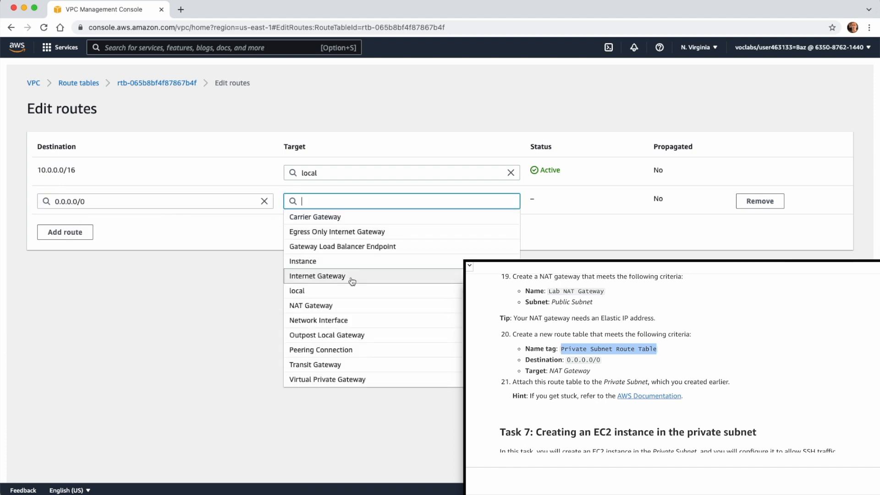
left_click(345, 306)
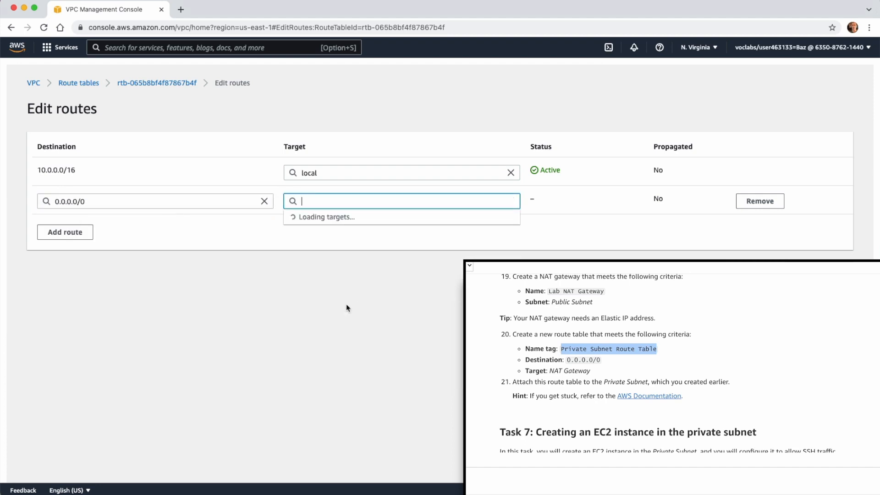
left_click(399, 218)
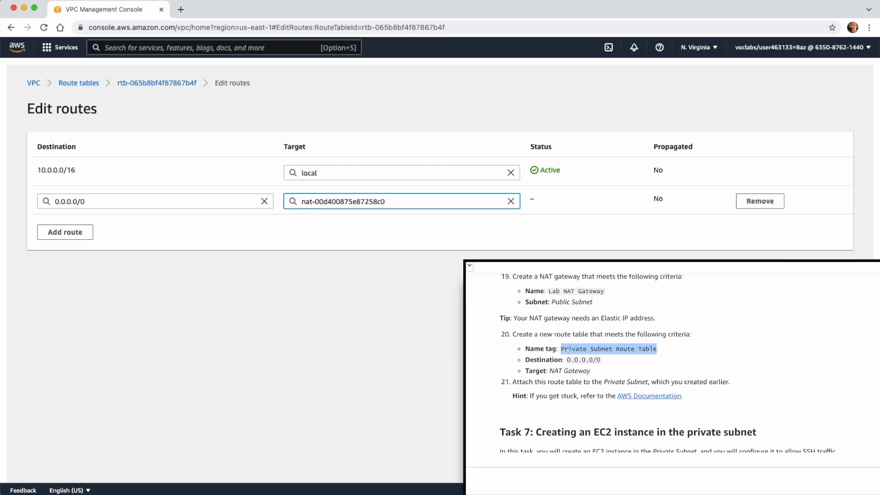
left_click(817, 272)
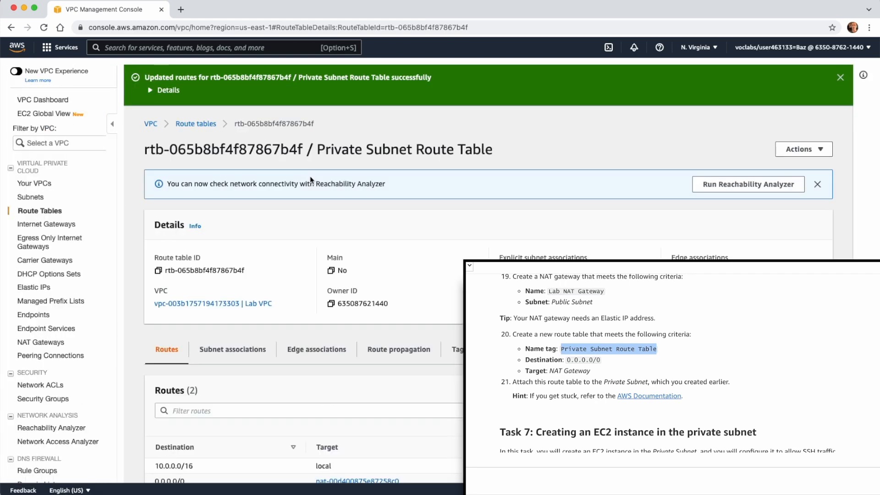
Associate Private Subnet explicitly with Private Subnet Route Table.
left_click(233, 352)
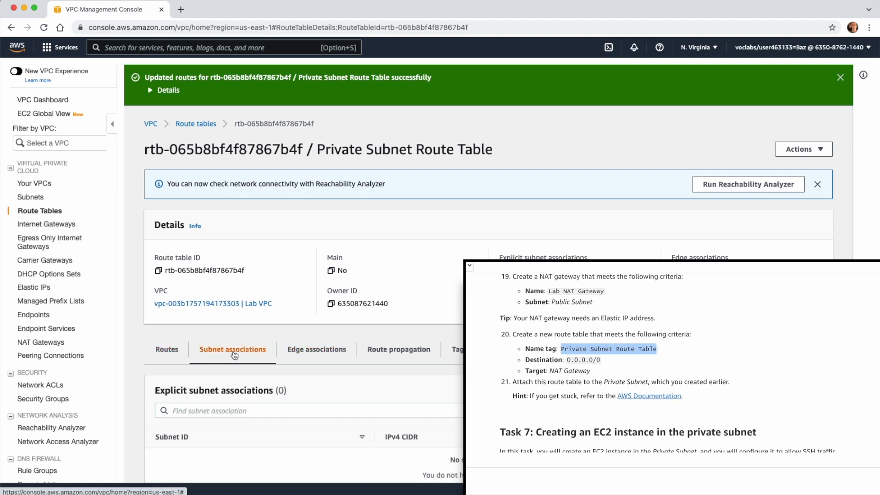
scroll(336, 341, "down", 3)
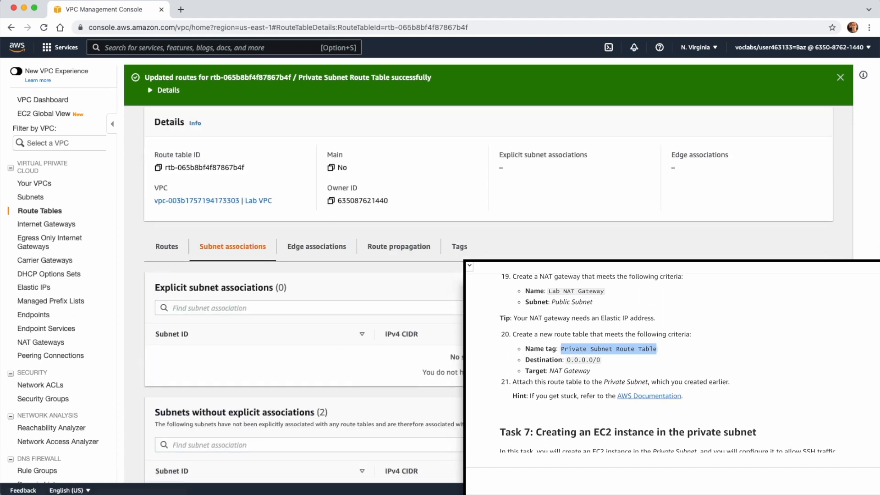
left_click(772, 288)
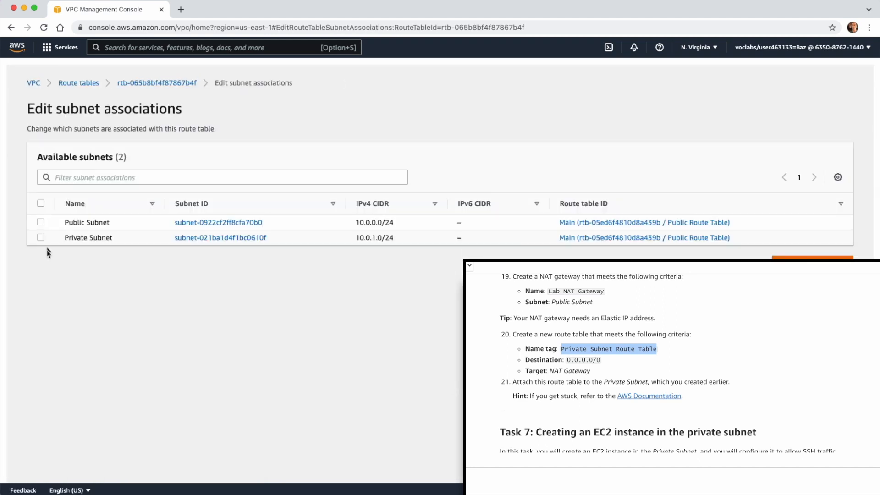
left_click(41, 238)
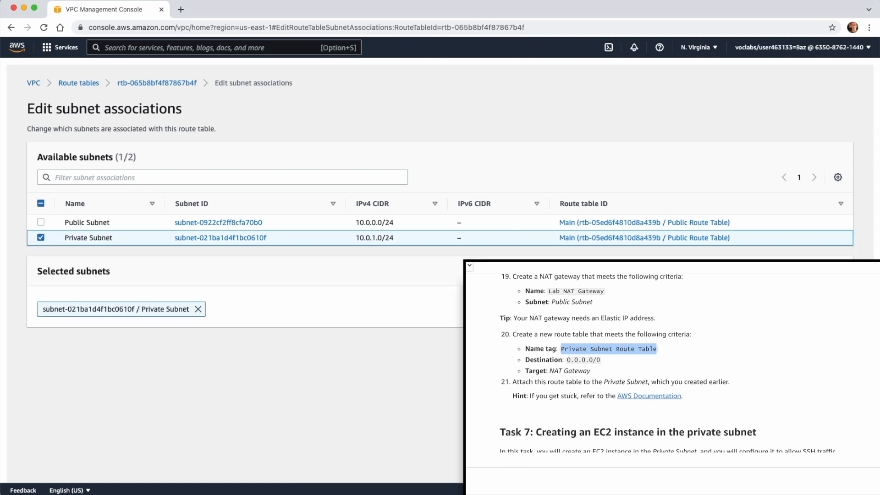
left_click(814, 344)
Associate Public Subnet explicitly with Public Route Table and widen the list's column of explicit subnet associations.
left_click(189, 95)
left_click(195, 108)
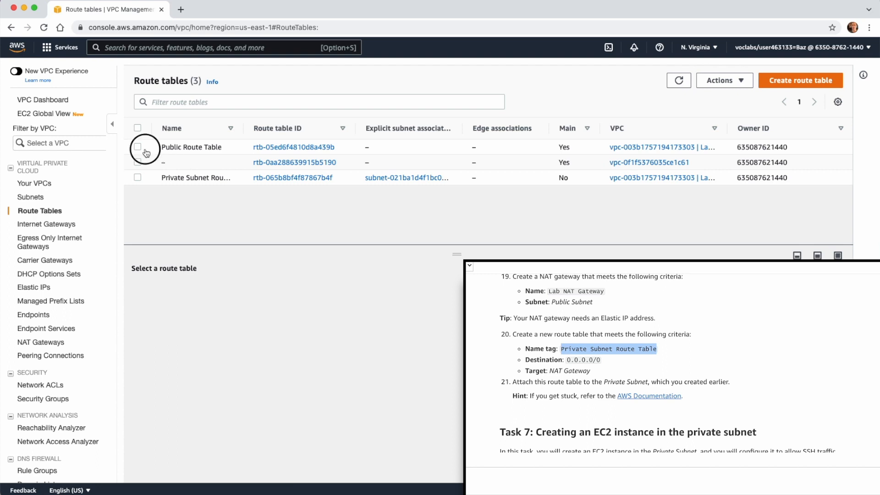
left_click(145, 150)
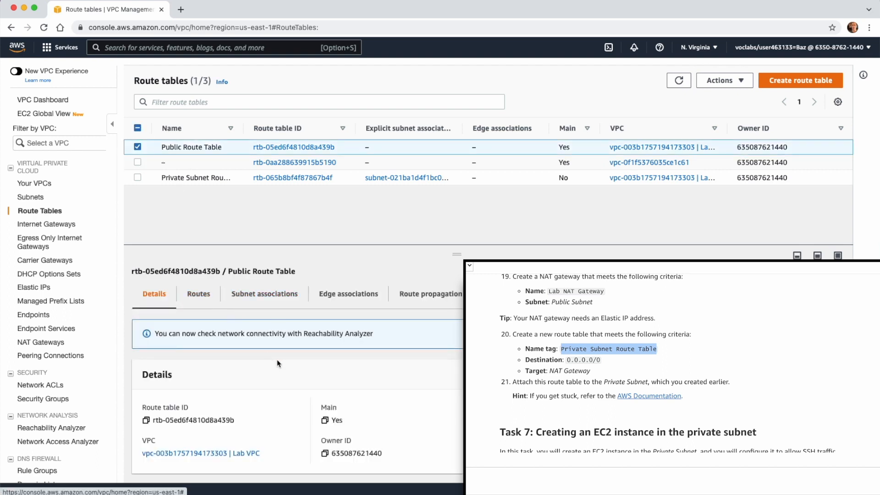
left_click(267, 294)
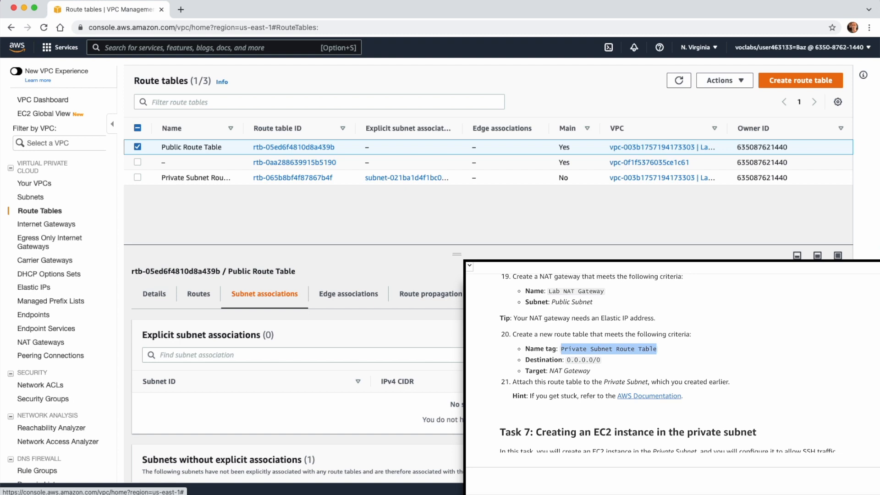
left_click(787, 334)
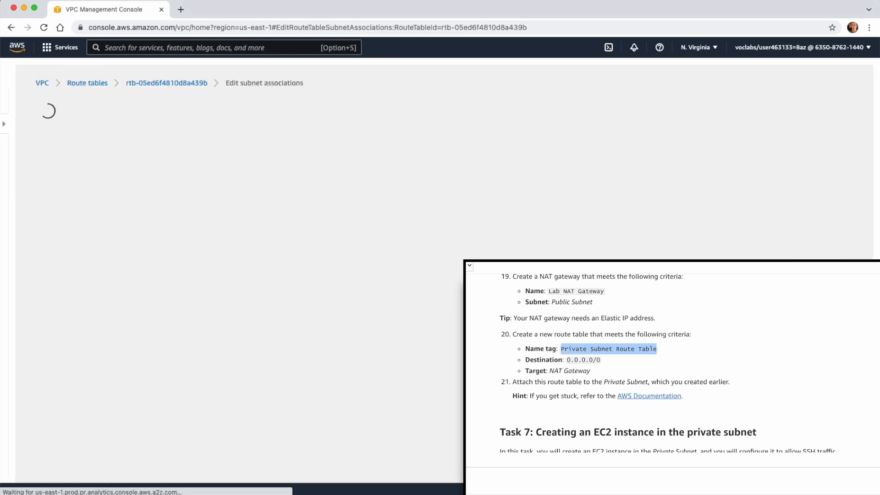
left_click(40, 222)
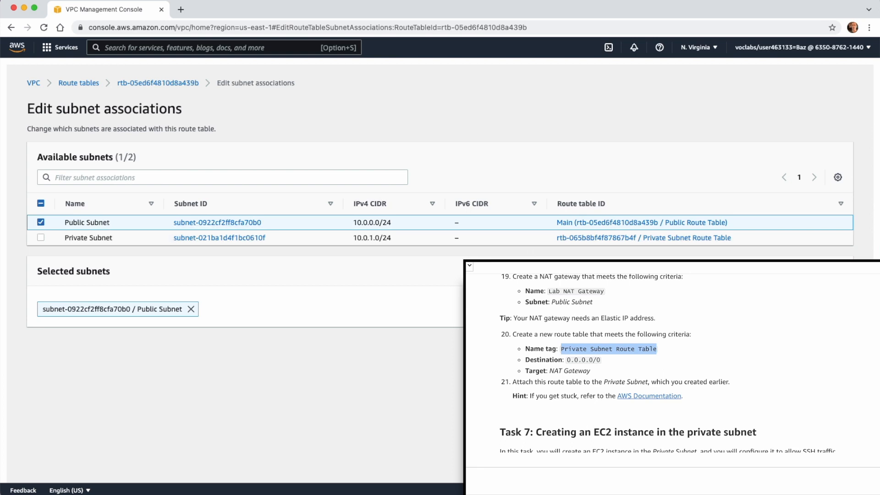
left_click(813, 344)
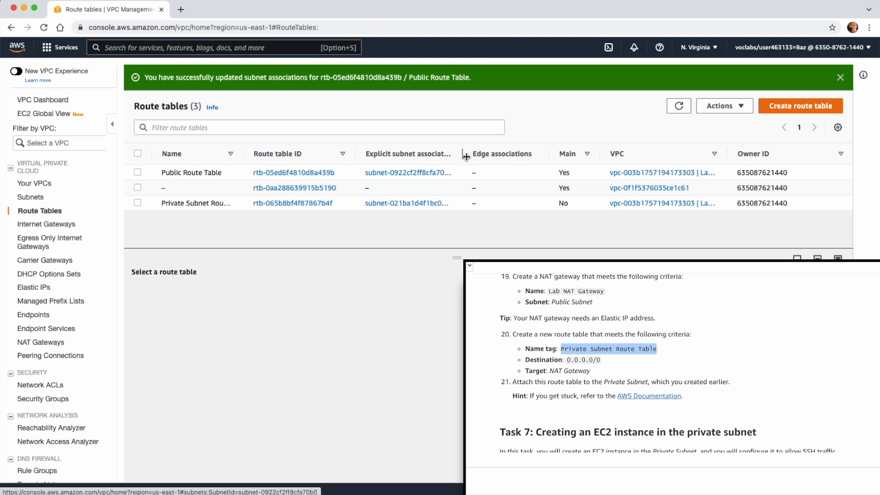
left_click_drag(463, 153, 519, 153)
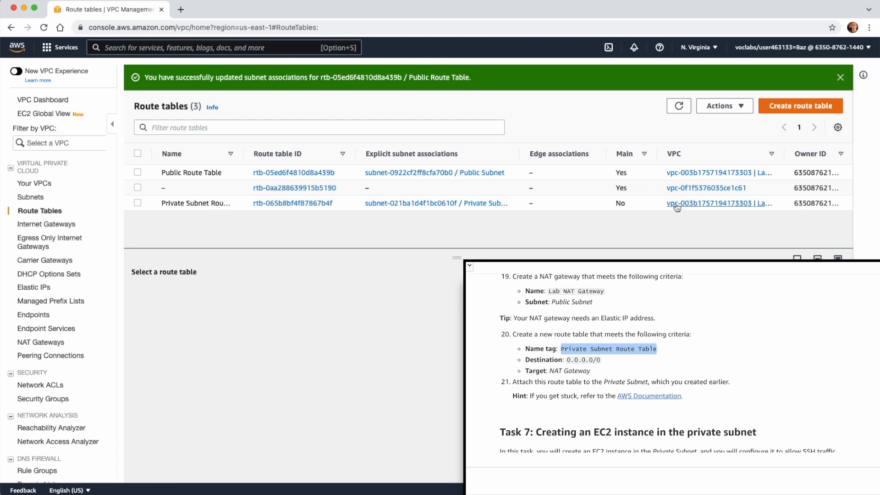
Open EC2 in a new browser tab and start launching an instance from the 64-bit (x86) Amazon Linux 2 AMI (HVM) - Kernel 5.10.
left_click(50, 52)
right_click(244, 167)
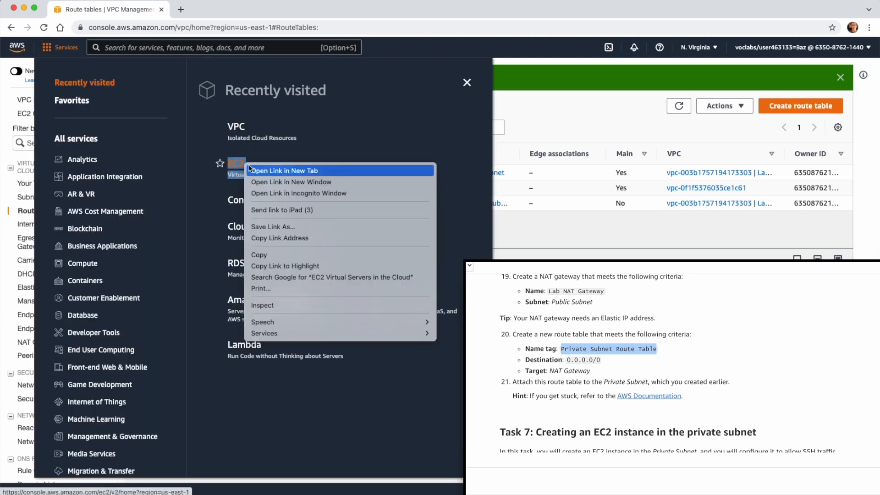
left_click(275, 171)
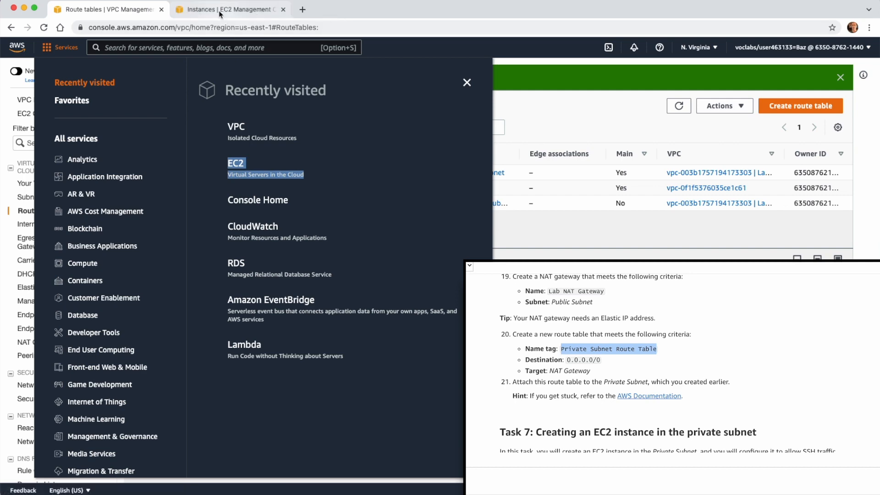
left_click(219, 10)
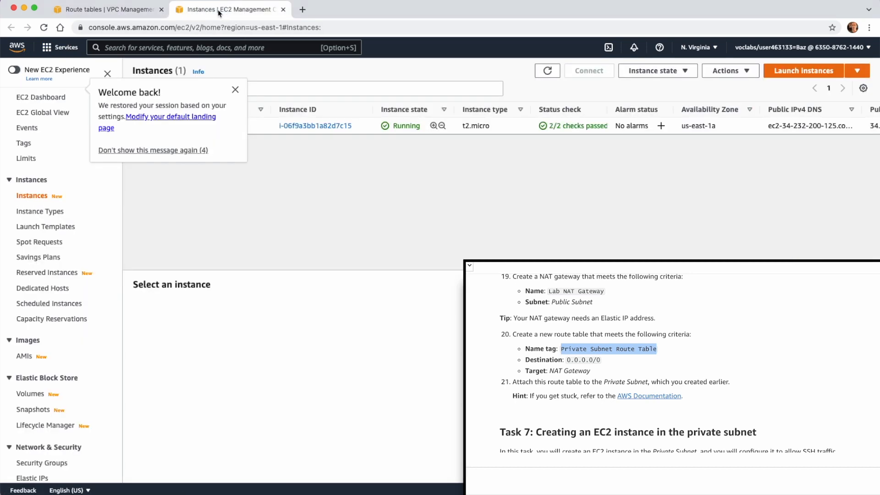
left_click(235, 90)
left_click(804, 71)
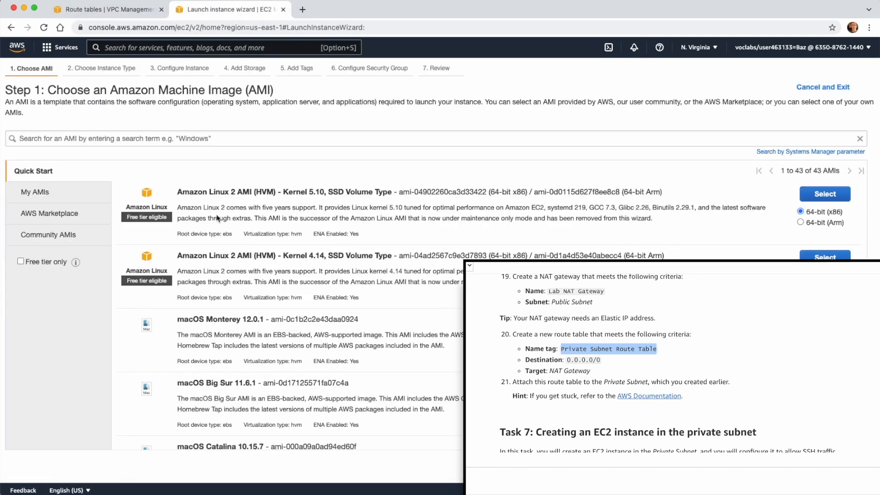
left_click(830, 195)
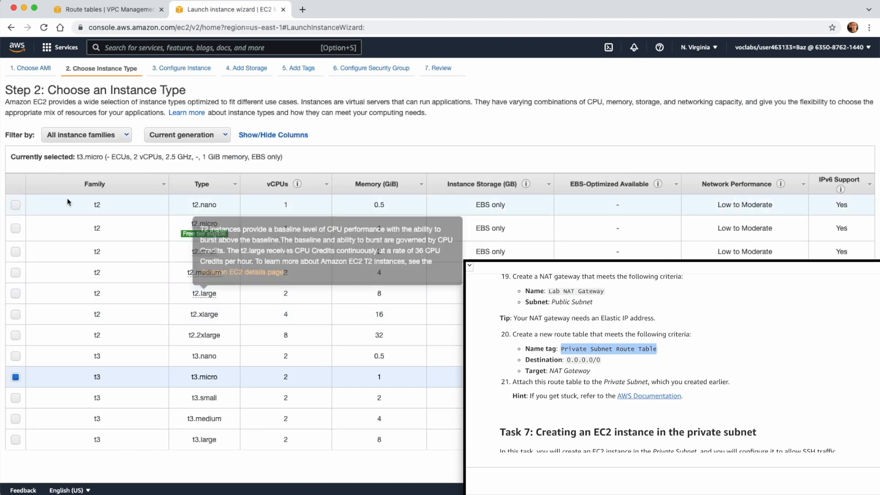
Choose the t2.micro instance type and place the instance in Lab VPC's Private Subnet, keeping the subnet setting for Auto-assign Public IP.
left_click(16, 227)
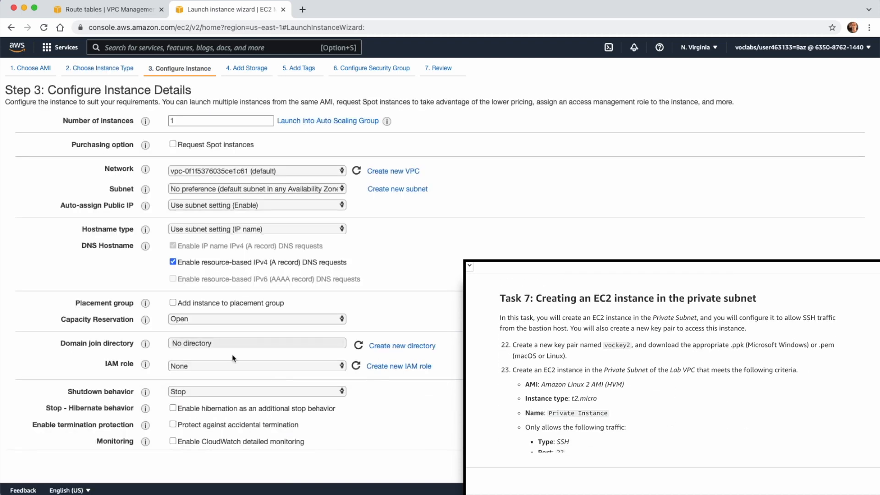
left_click(203, 172)
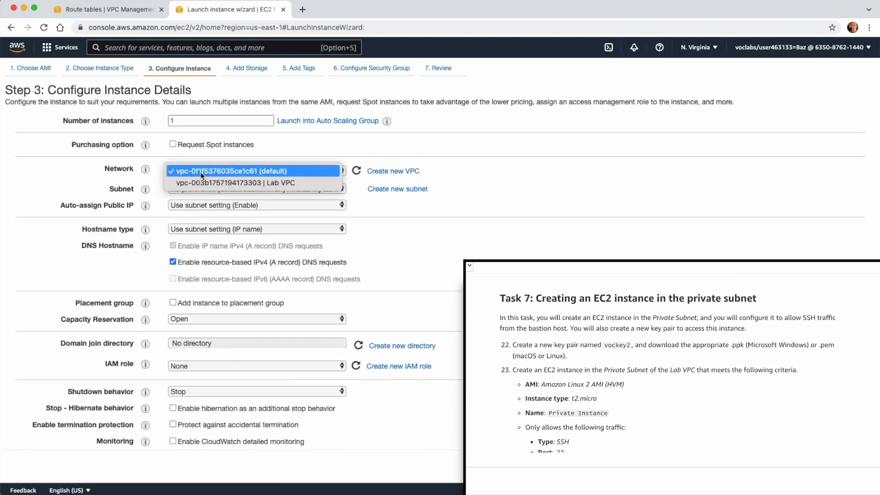
left_click(202, 186)
left_click(207, 190)
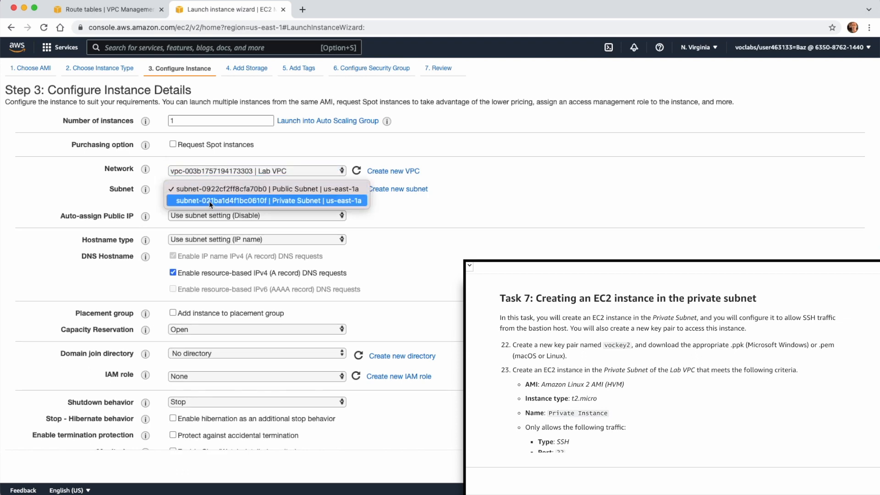
left_click(209, 200)
left_click(265, 217)
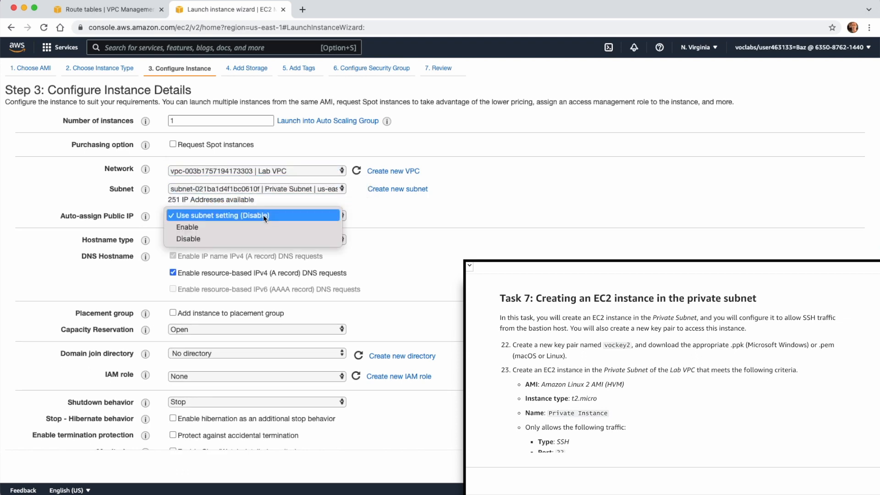
left_click(265, 216)
left_click(517, 252)
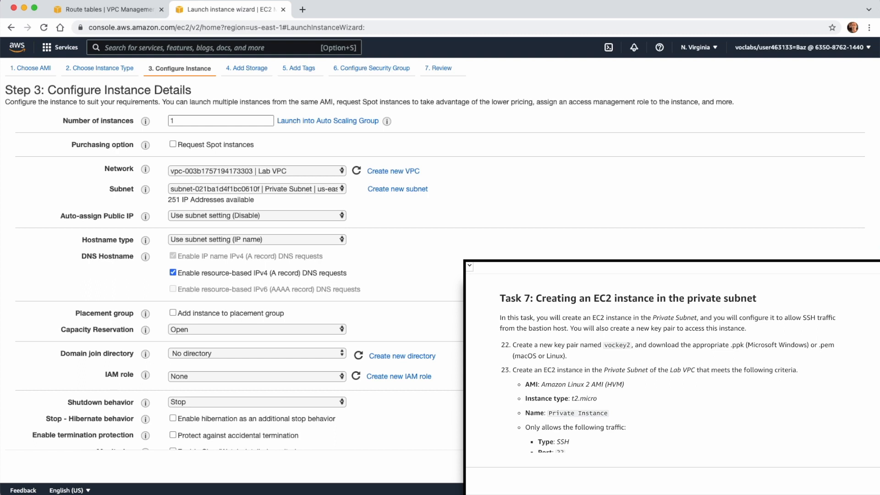
Keep the default storage and add an instance tag with key Name and value Private Instance.
left_click(837, 466)
left_click(837, 466)
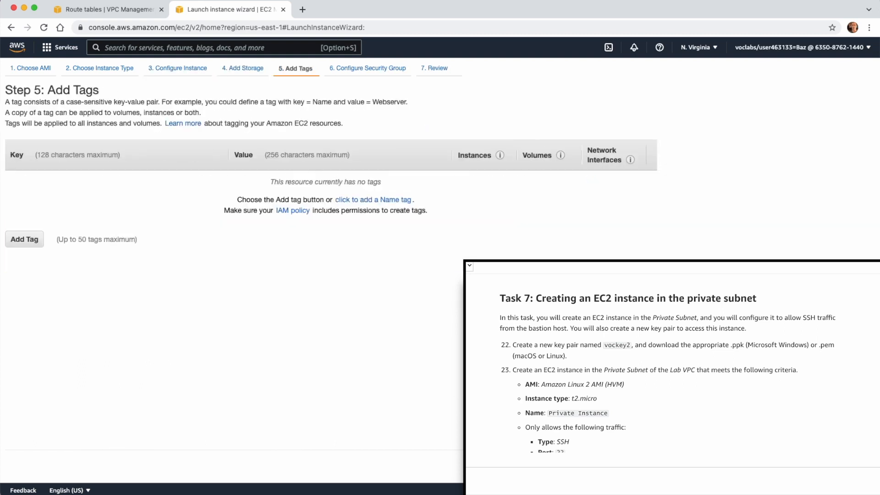
left_click(32, 238)
type("Nanme")
key("BackSpace")
key("BackSpace")
key("BackSpace")
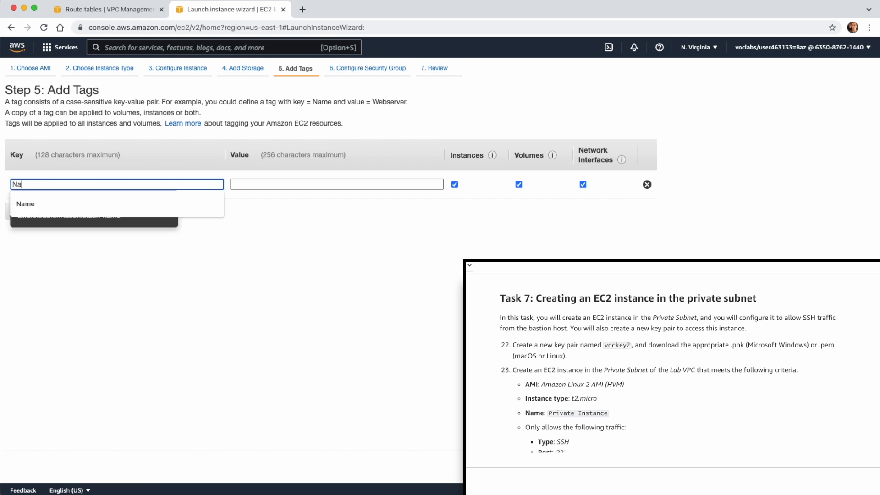
left_click(41, 205)
left_click(305, 183)
type("Private Ubs")
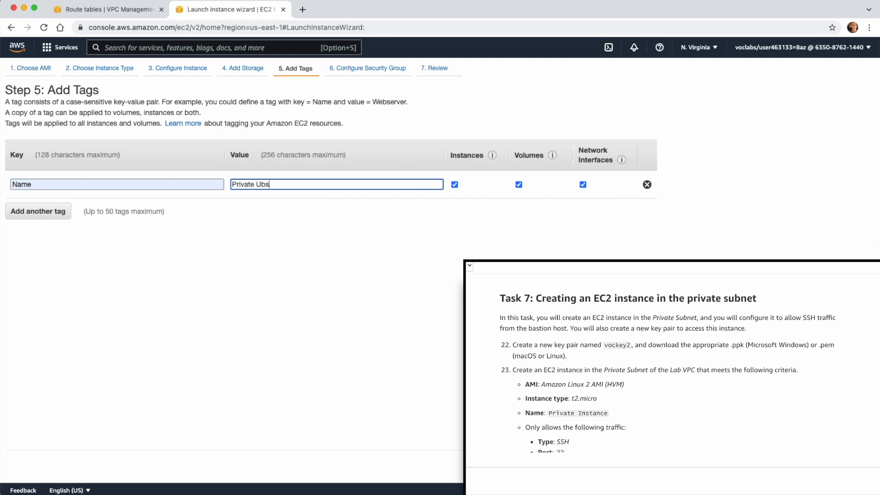
key("BackSpace")
type("Instance")
Name the new security group Private Instance SG with the description "Allow Access to private instance from the bastion host".
scroll(545, 444, "down", 2)
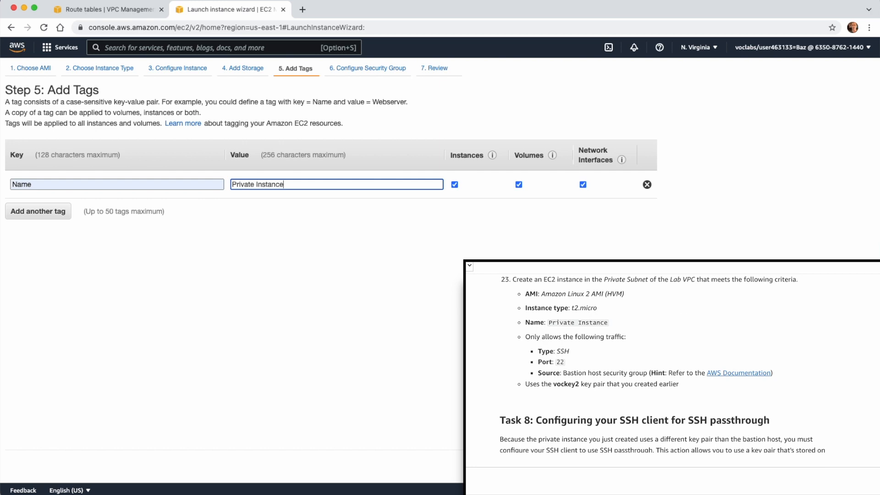
left_click(823, 466)
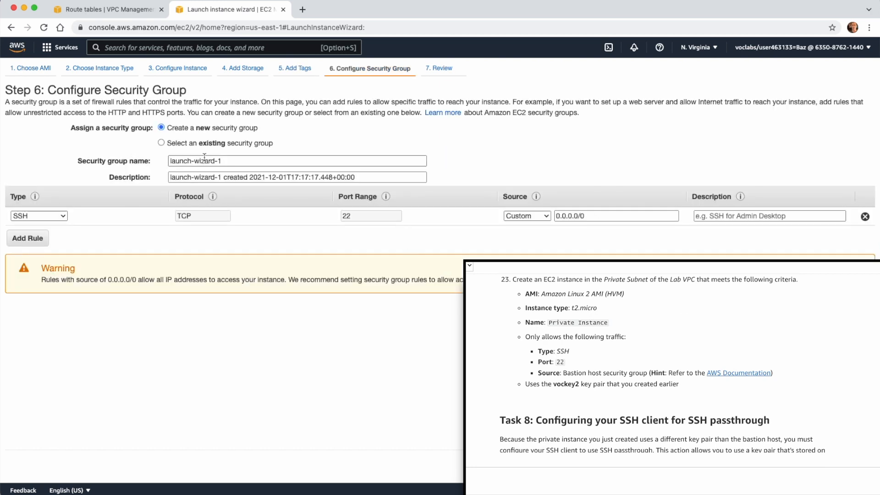
triple_click(205, 160)
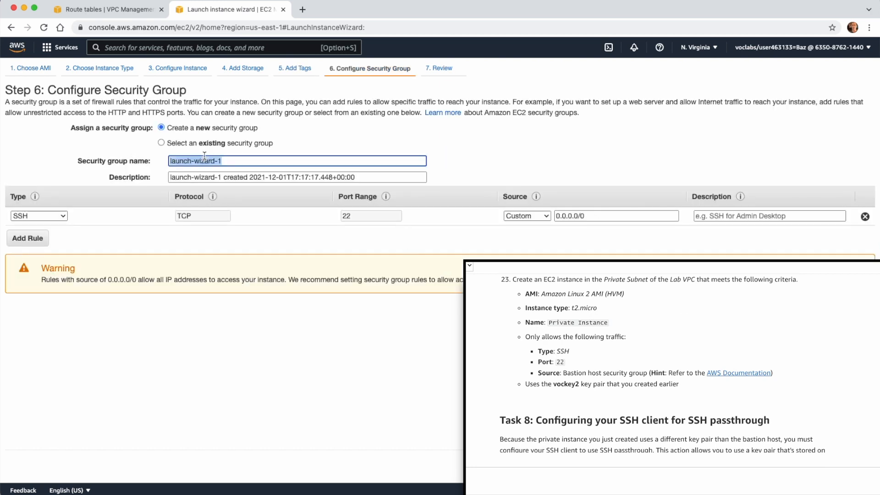
type("Private Instance SG")
key("Tab")
type("Allow ")
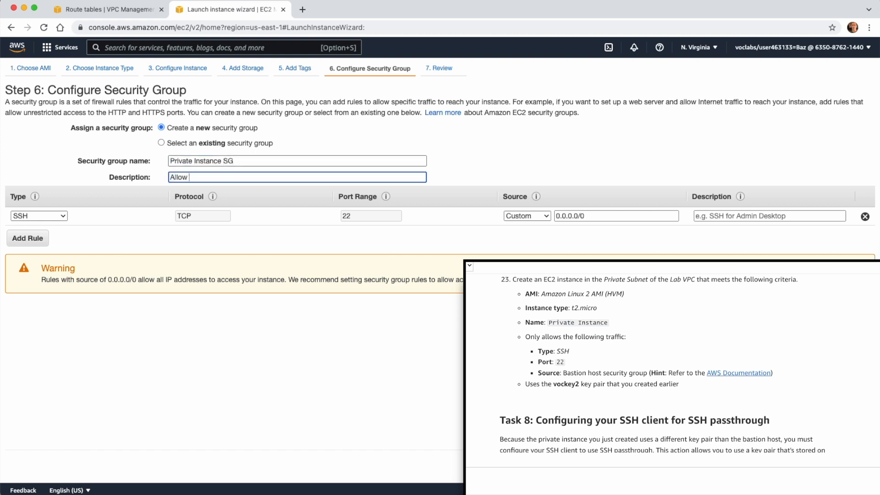
type("Access to priovate instance from the ")
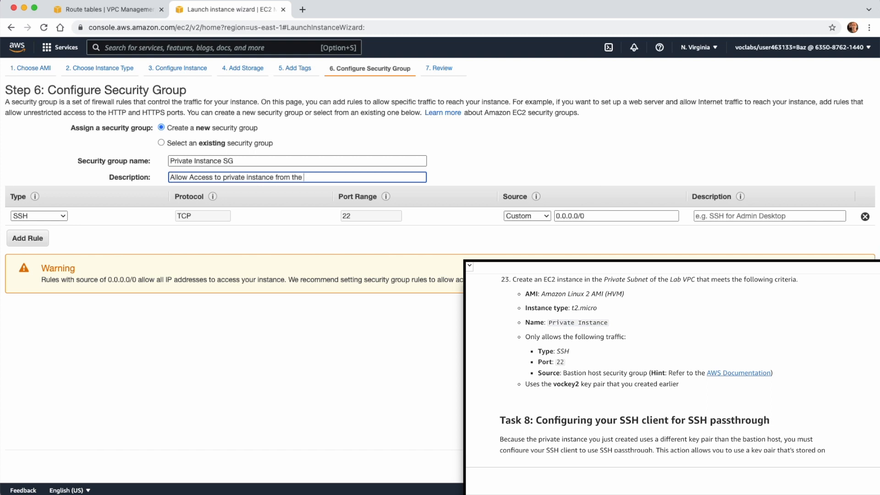
type("b")
key("BackSpace")
type("bastion host")
Set the SSH rule's custom source to the bastion host security group, sg-034f12db5c3a3dfc7.
left_click(531, 215)
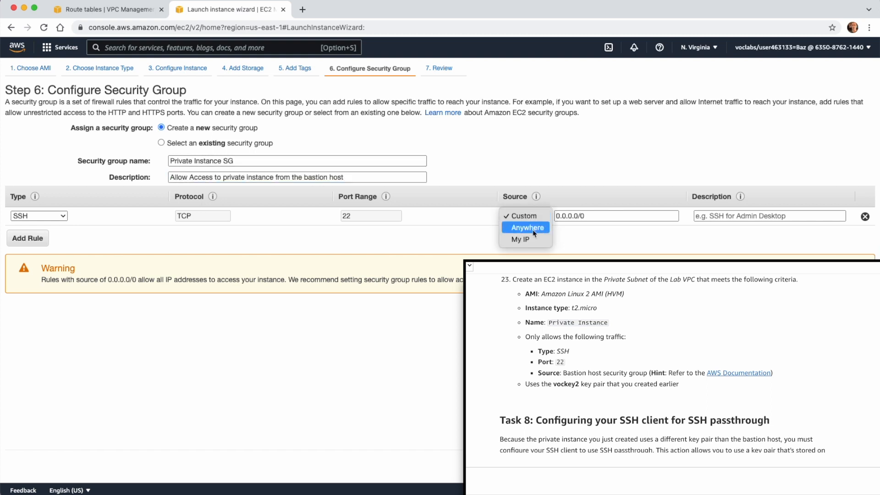
triple_click(598, 216)
key("BackSpace")
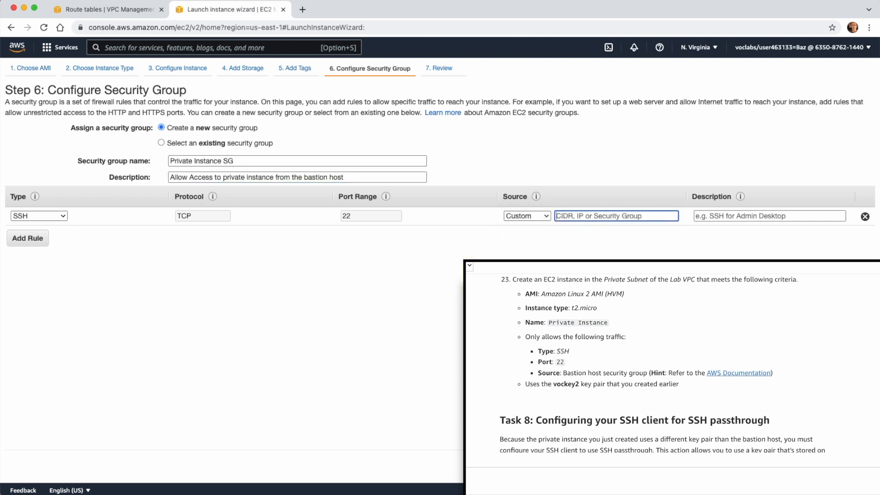
left_click(582, 215)
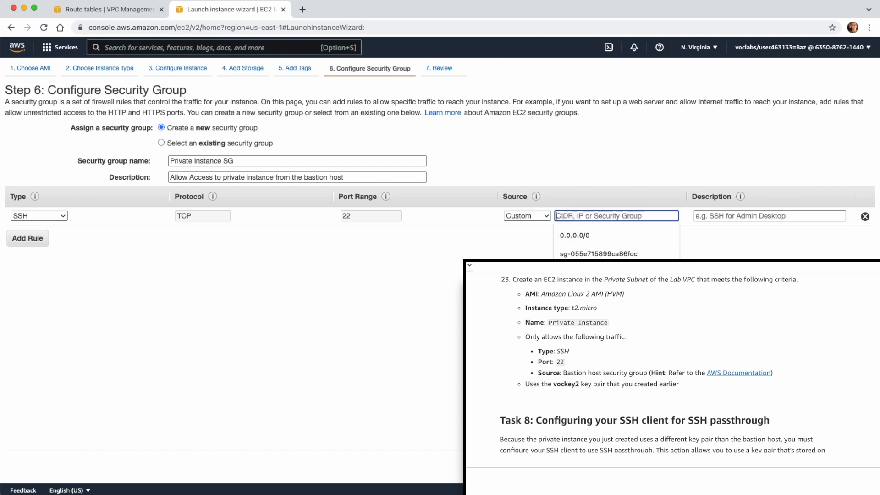
type("sg")
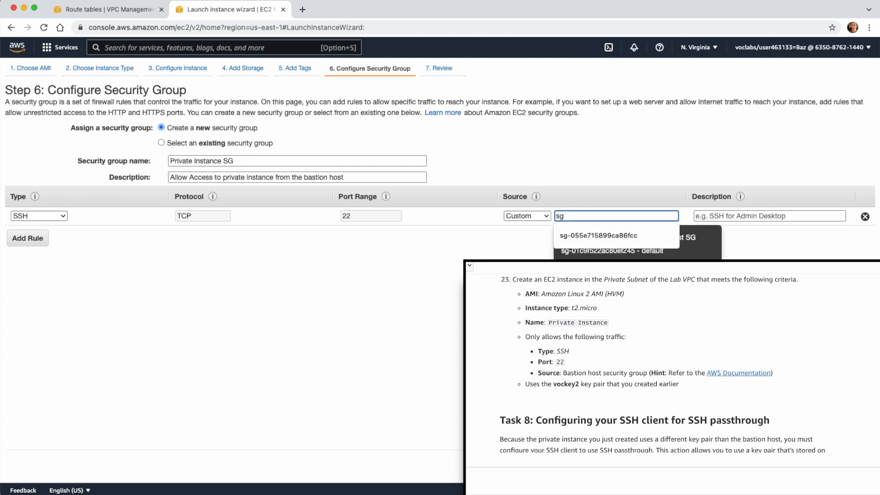
left_click(562, 223)
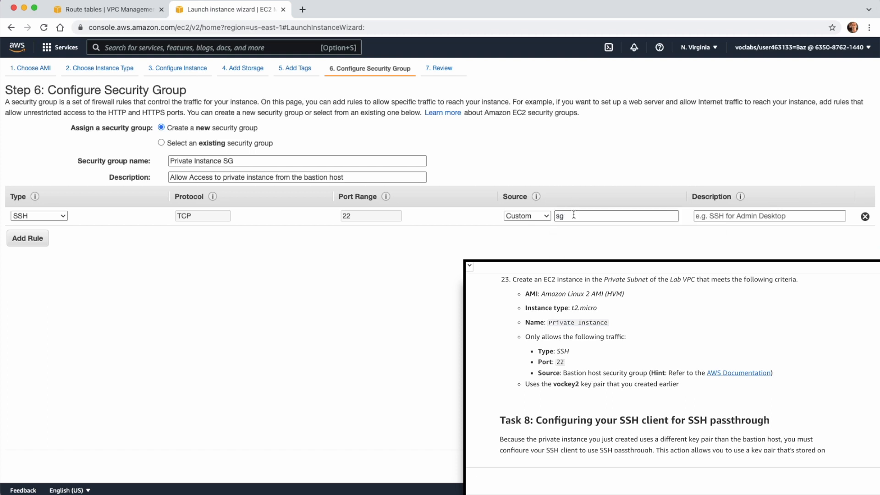
left_click(605, 215)
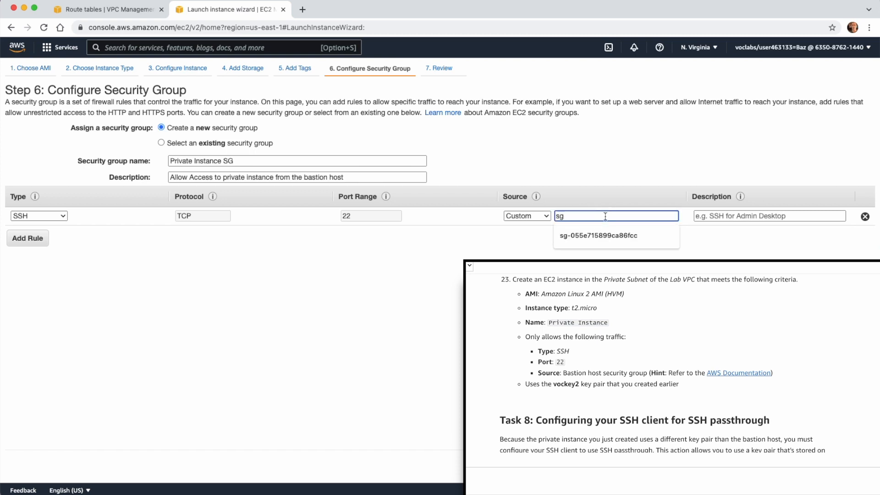
key("BackSpace")
key("BackSpace")
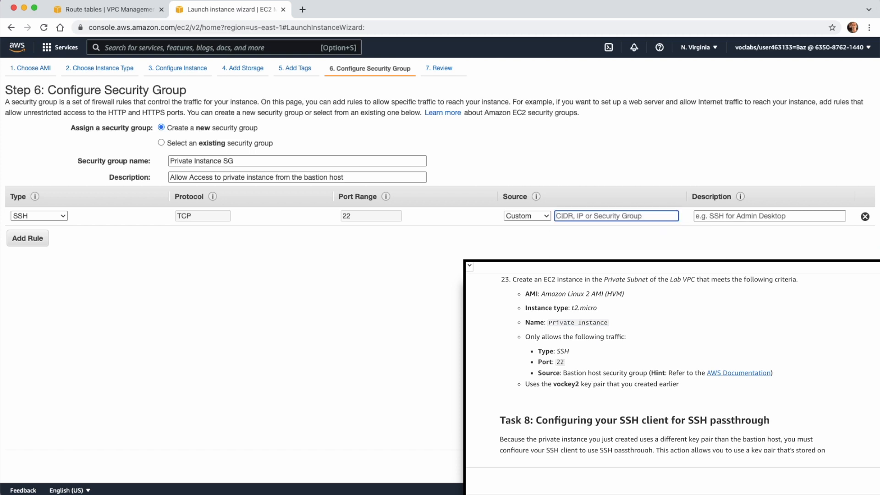
type("s")
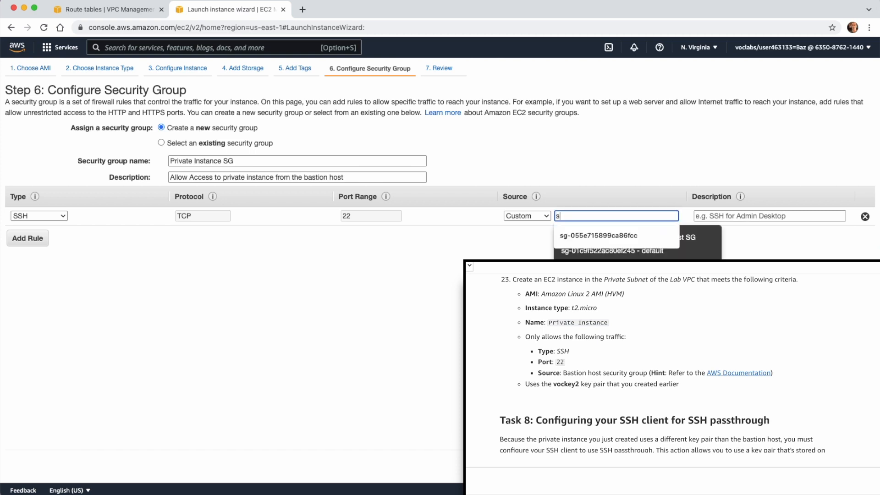
type("g")
left_click(710, 240)
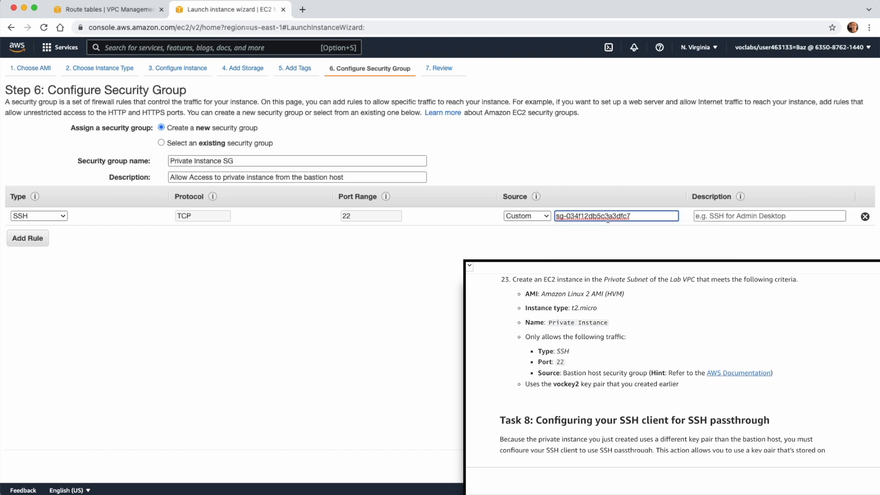
left_click(614, 279)
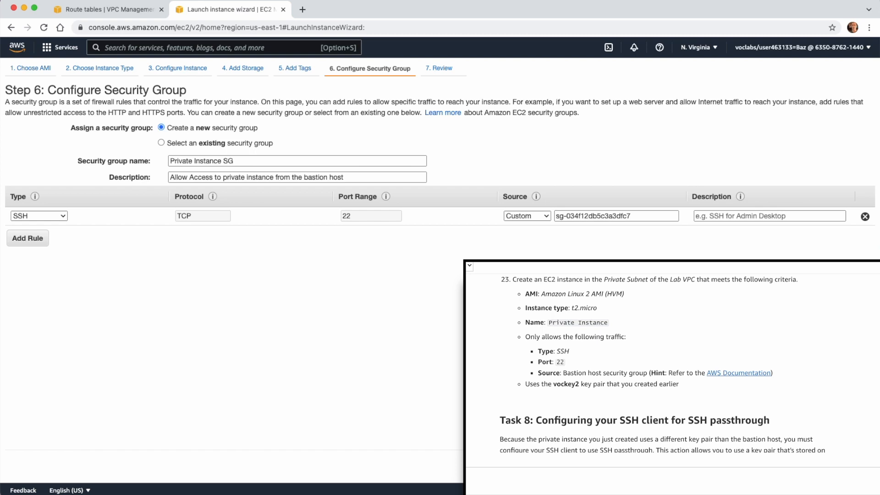
Launch the reviewed instance with a new RSA key pair named vovkey2, downloading its private key file.
left_click(841, 466)
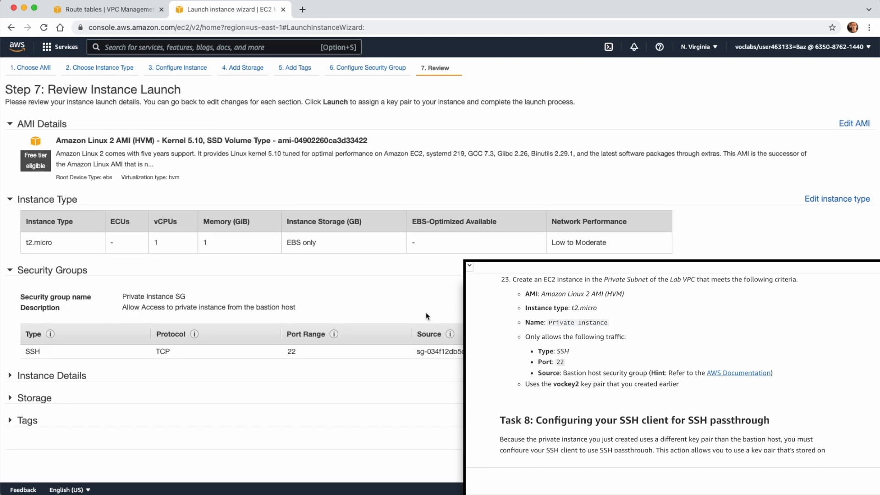
left_click(841, 466)
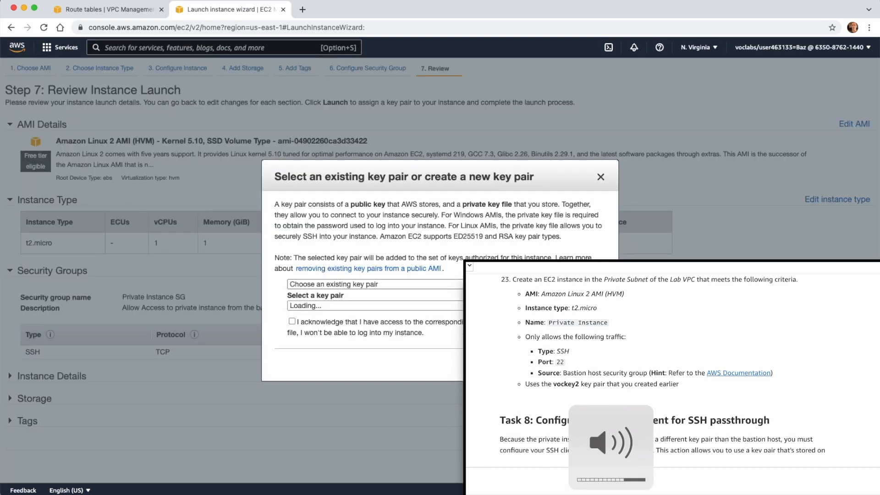
left_click(370, 285)
left_click(370, 295)
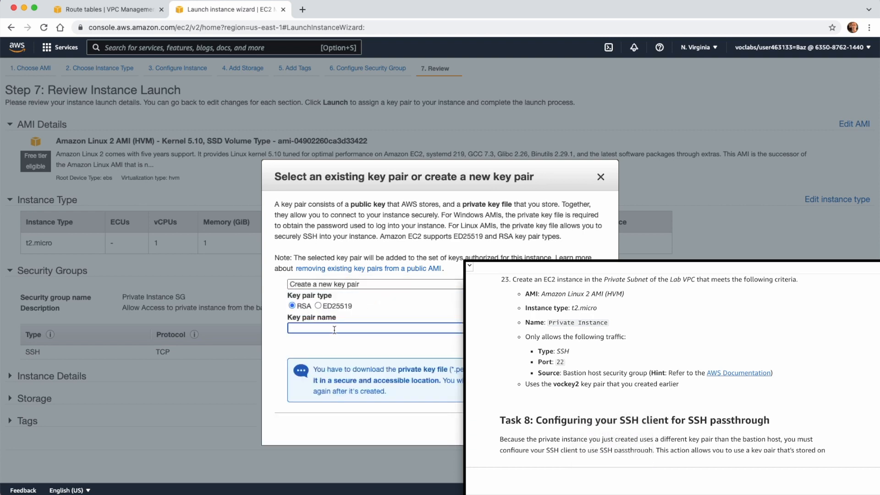
type("vovkey2")
left_click(572, 345)
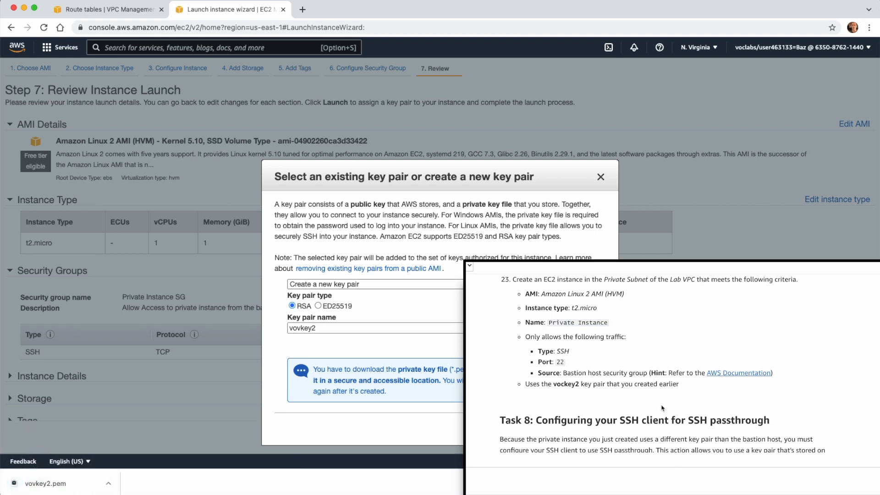
left_click(576, 428)
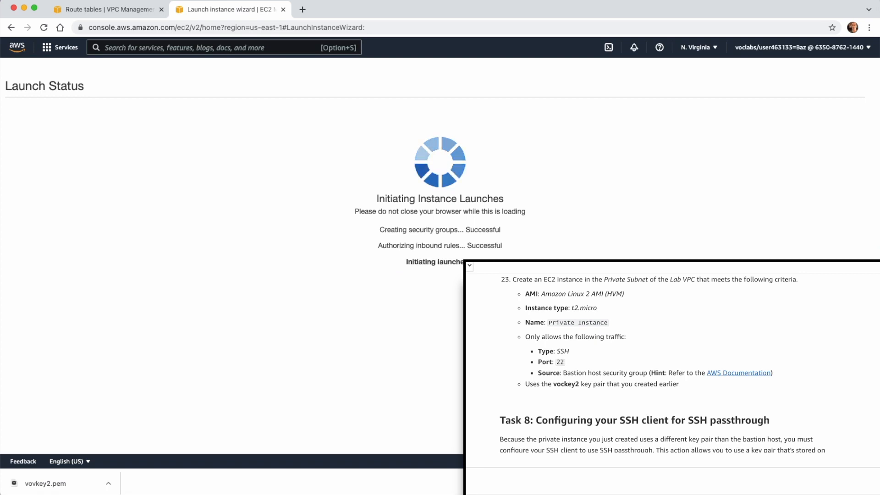
Open the launched instance in the EC2 Instances list and remove the filter to list all instances.
double_click(518, 16)
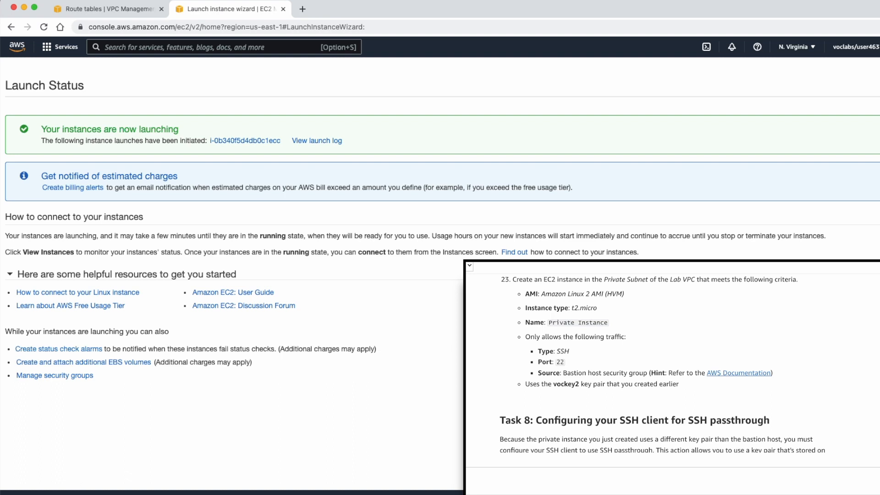
left_click(268, 139)
left_click(244, 108)
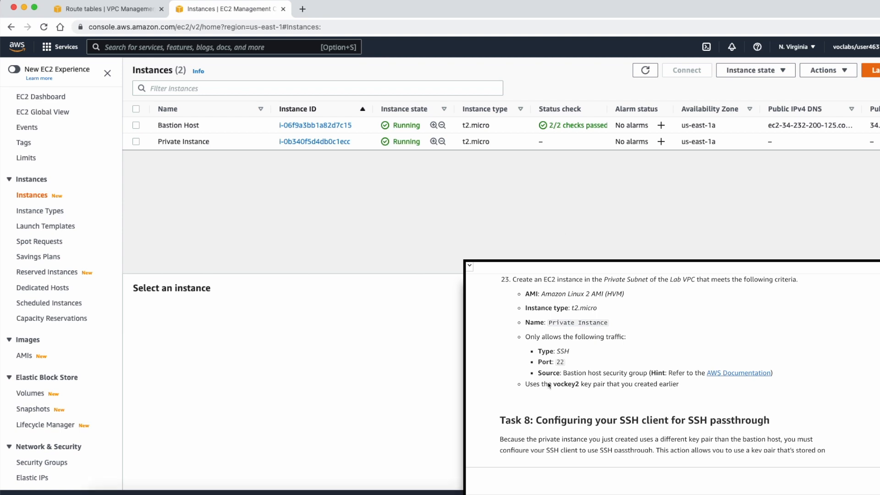
Clear the unfinished ls command in Terminal and read the Task 8 SSH passthrough instructions for macOS or Linux users.
scroll(711, 401, "down", 3)
scroll(711, 400, "up", 2)
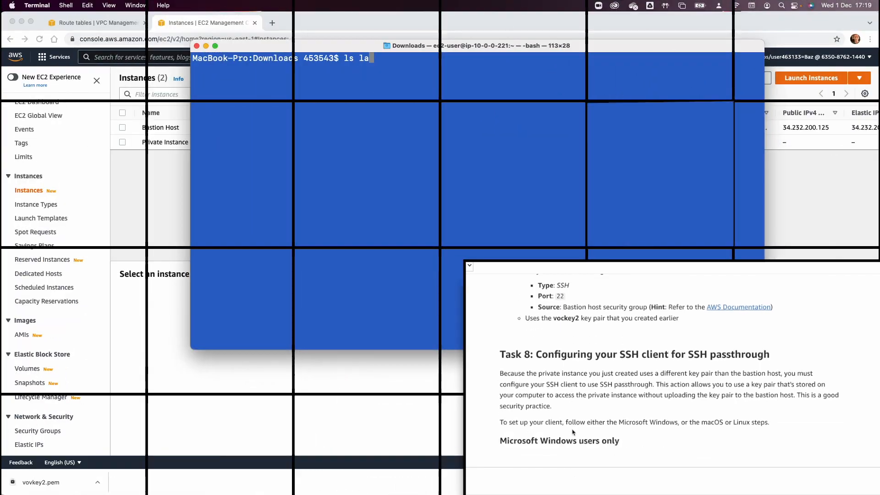
key("BackSpace")
scroll(573, 432, "down", 1)
scroll(572, 432, "down", 3)
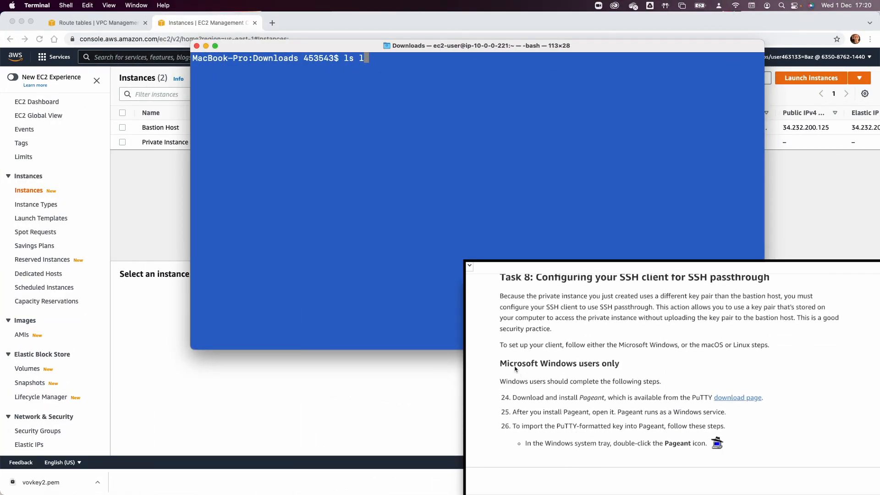
key("BackSpace")
key("BackSpace")
key("BackSpace")
key("BackSpace")
left_click(708, 392)
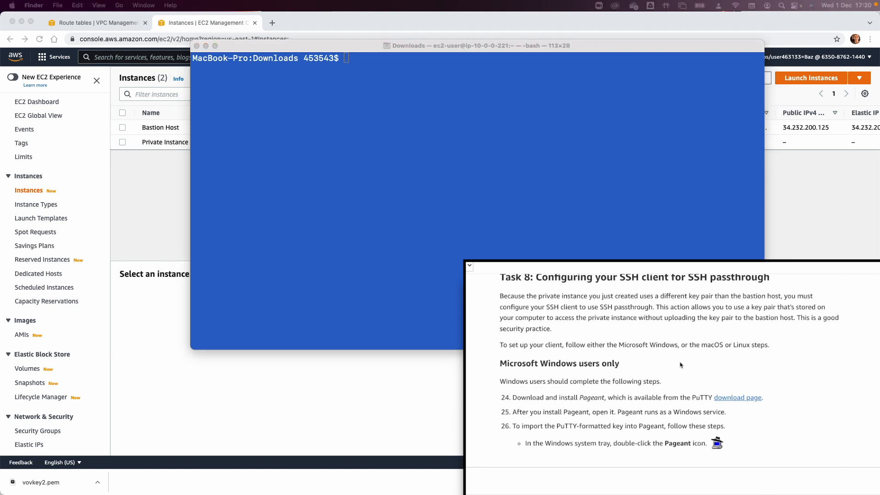
scroll(680, 365, "down", 10)
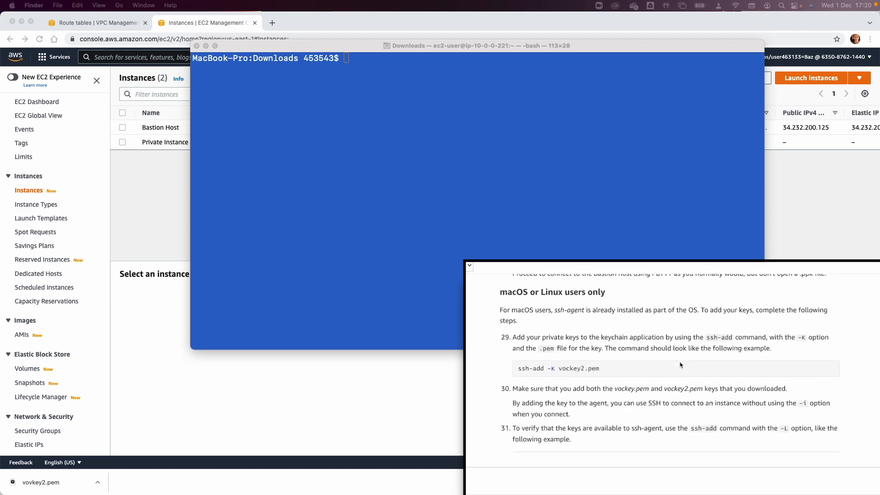
scroll(679, 365, "down", 1)
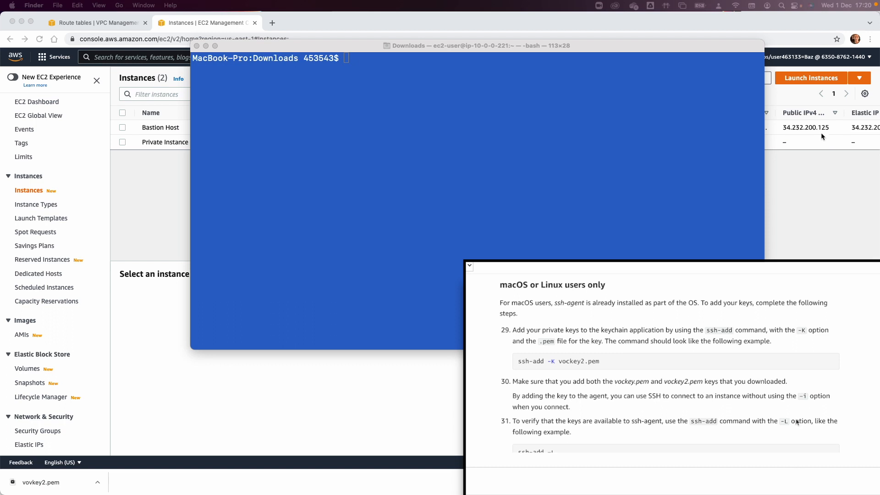
Restrict the permissions of vockey2.pem to owner read-only with chmod 400.
left_click(540, 179)
type("chm")
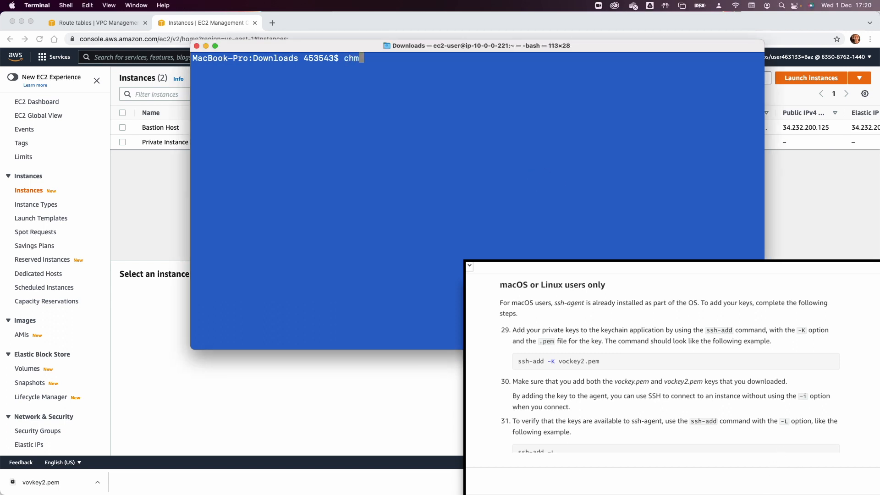
type("od 400 vockey2.pem")
key("Return")
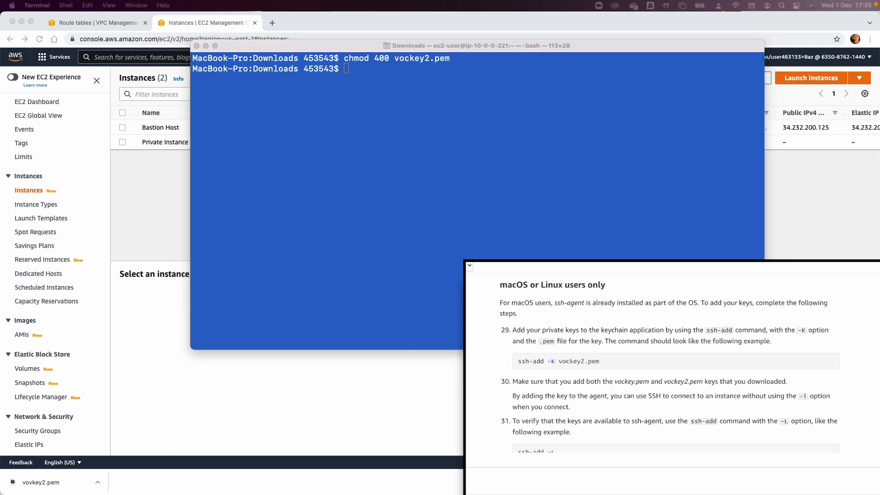
Add the vockey2.pem private key to the SSH agent with ssh-add -k.
left_click(570, 153)
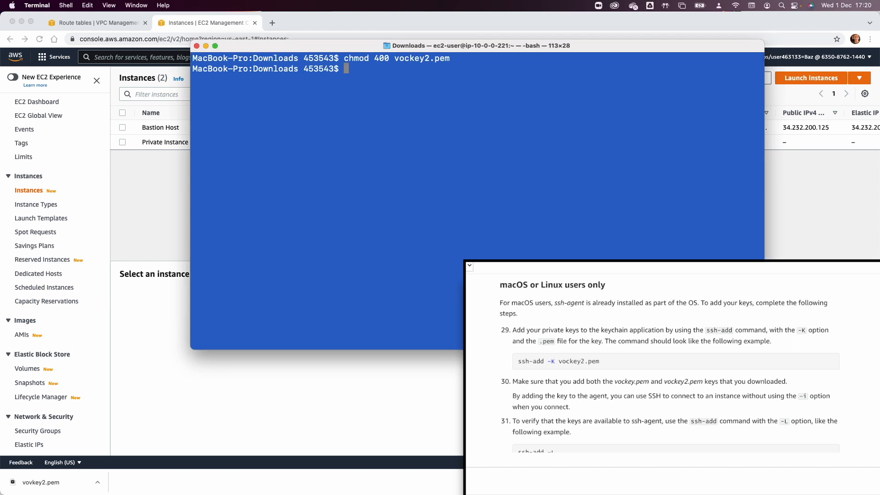
type("ssh")
scroll(605, 245, "up", 7)
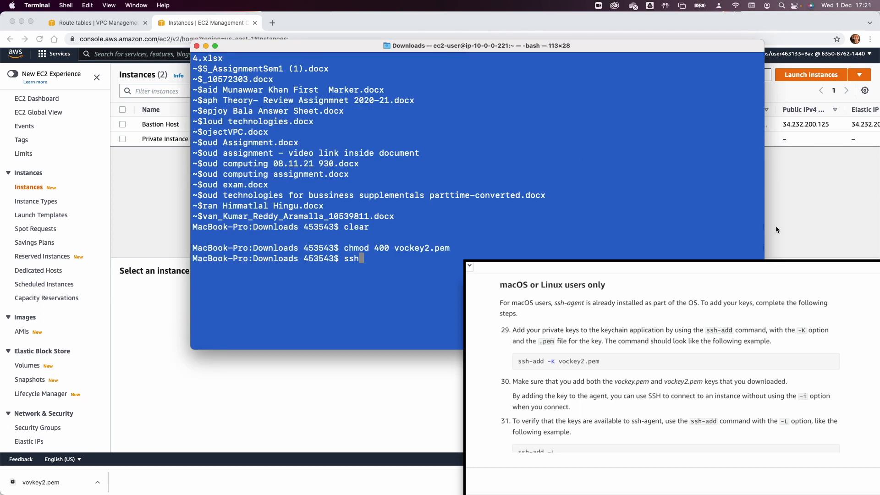
scroll(604, 245, "down", 5)
scroll(605, 245, "up", 1)
scroll(605, 245, "down", 5)
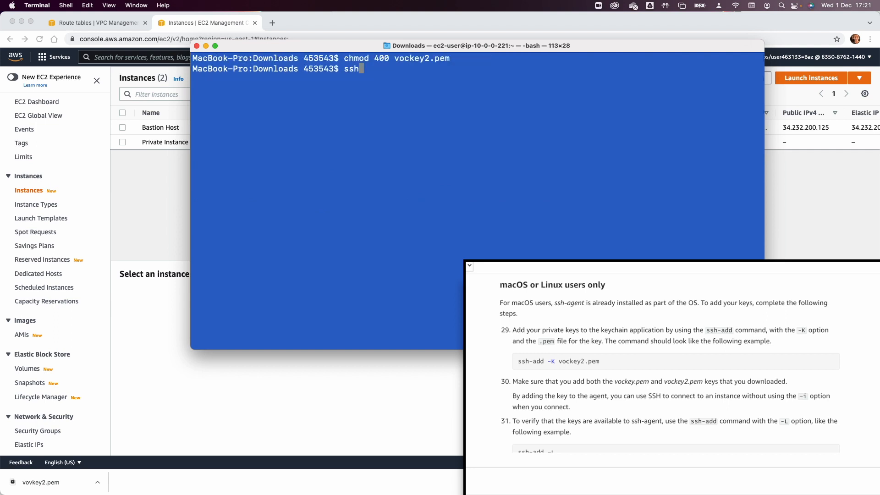
type("-add -k vo")
key("Tab")
key("Return")
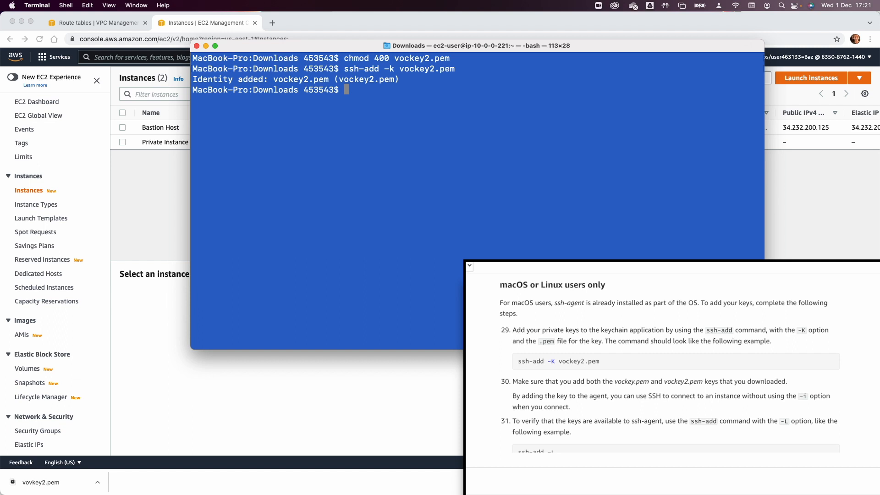
List the keys held by the SSH agent with ssh-add -L and examine the vockey2.pem and labsuser.pem entries.
type("ssh-add -L")
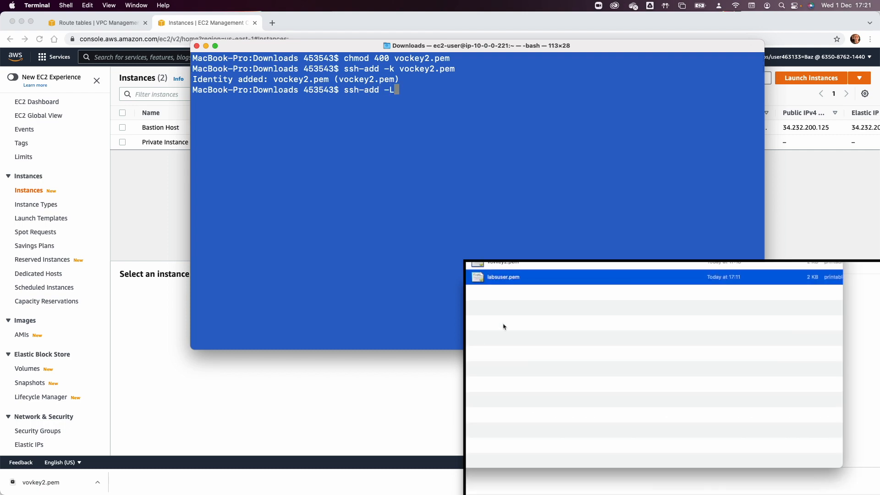
key("Return")
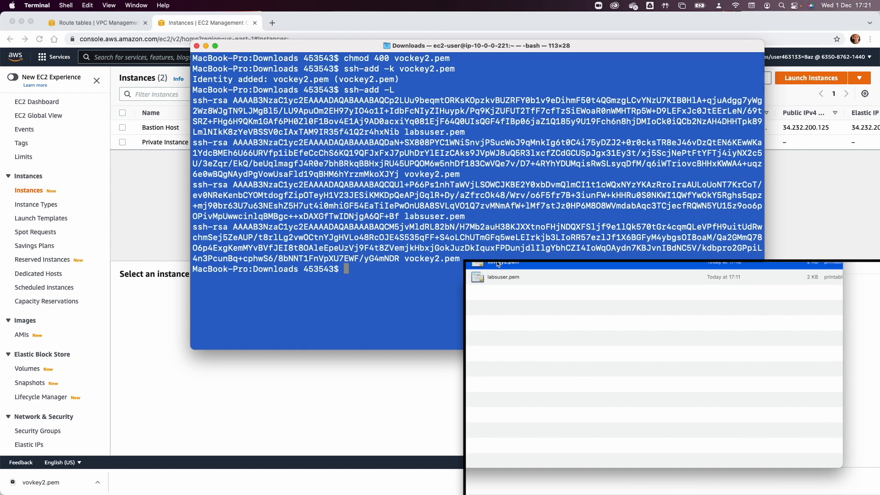
triple_click(267, 157)
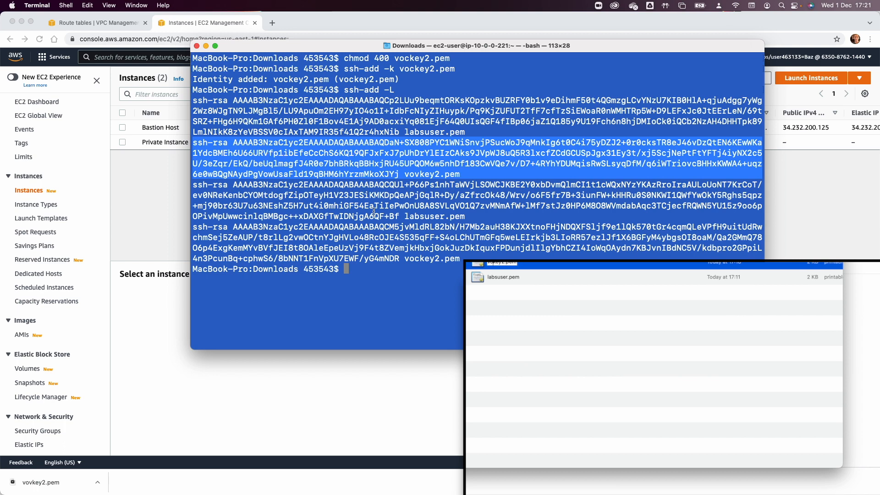
double_click(375, 215)
triple_click(374, 237)
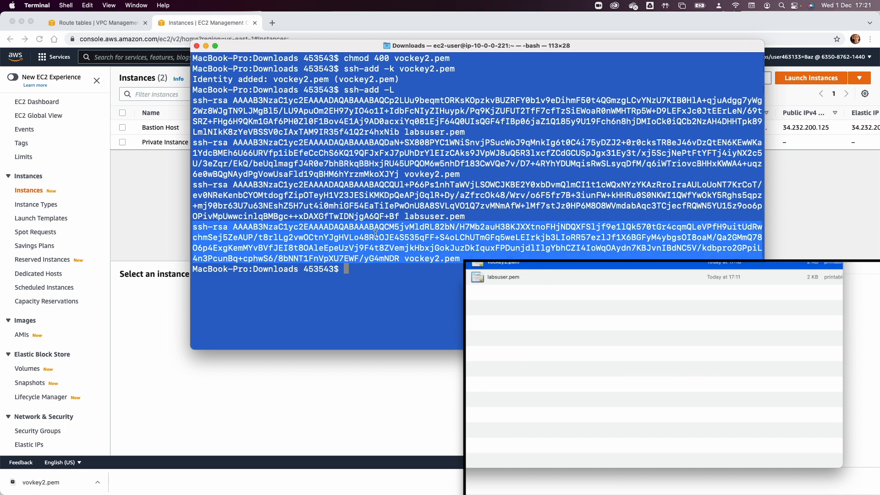
left_click(371, 149)
key("Up")
key("Down")
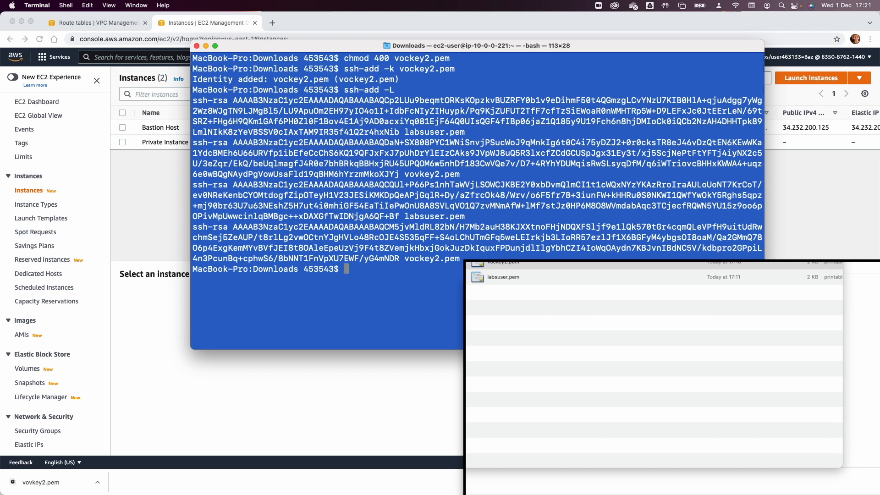
Add the labsuser.pem private key to the SSH agent by adapting the earlier ssh-add -k command.
key("Up")
key("Up")
key("BackSpace")
key("BackSpace")
key("BackSpace")
key("BackSpace")
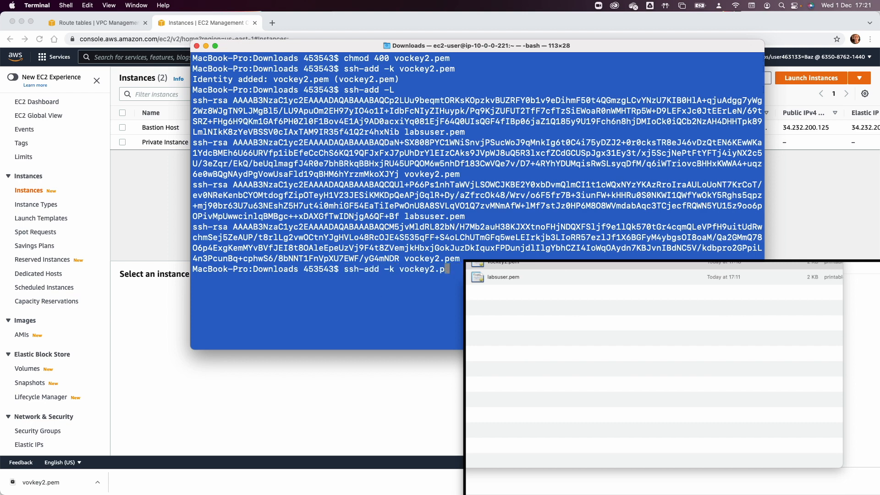
key("BackSpace")
key("BackSpace")
key("BackSpace")
key("BackSpace")
key("BackSpace")
key("BackSpace")
key("BackSpace")
type("labs")
triple_click(394, 216)
left_click(433, 280)
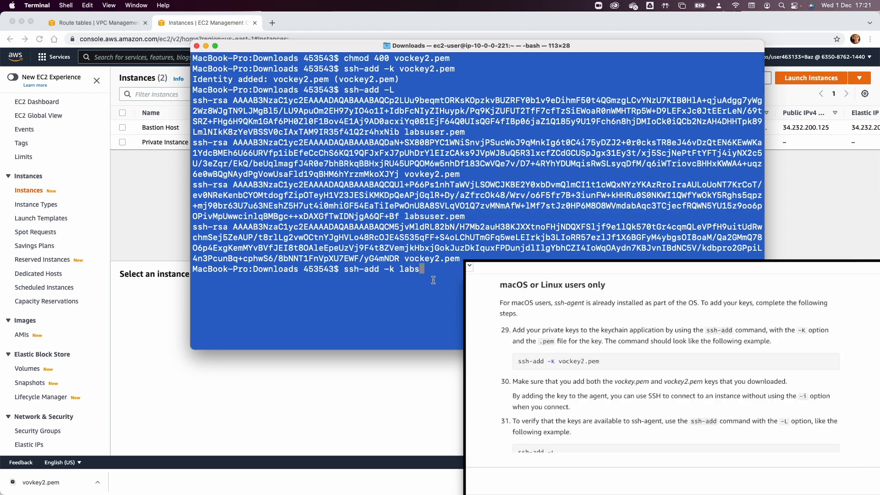
key("Tab")
key("Return")
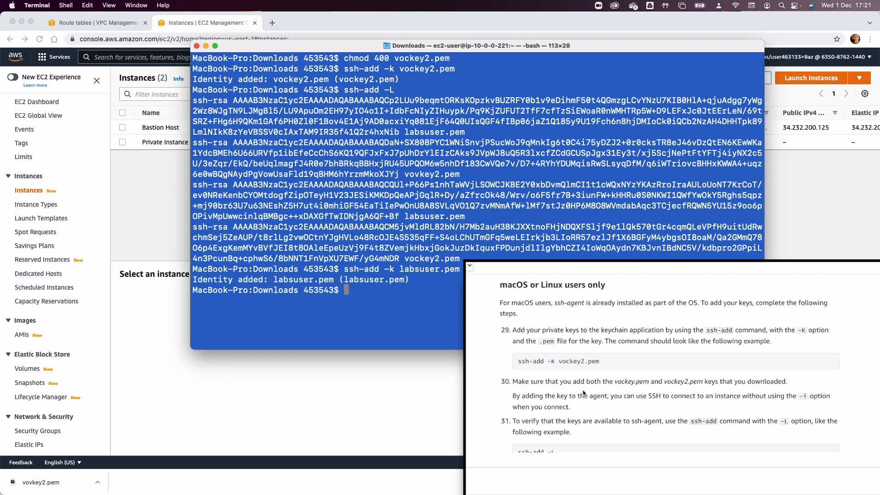
List the SSH agent's keys again with ssh-add -L and clear the terminal screen.
triple_click(533, 361)
key("Up")
key("Up")
key("Return")
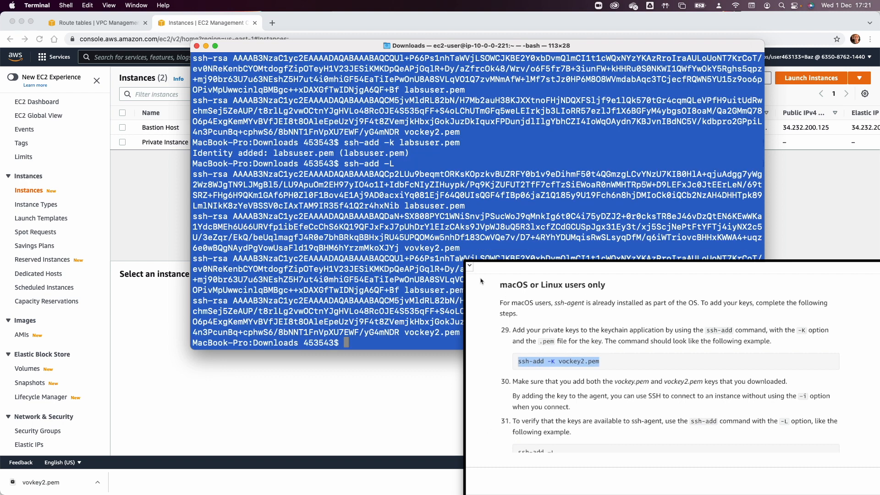
type("clear")
key("Return")
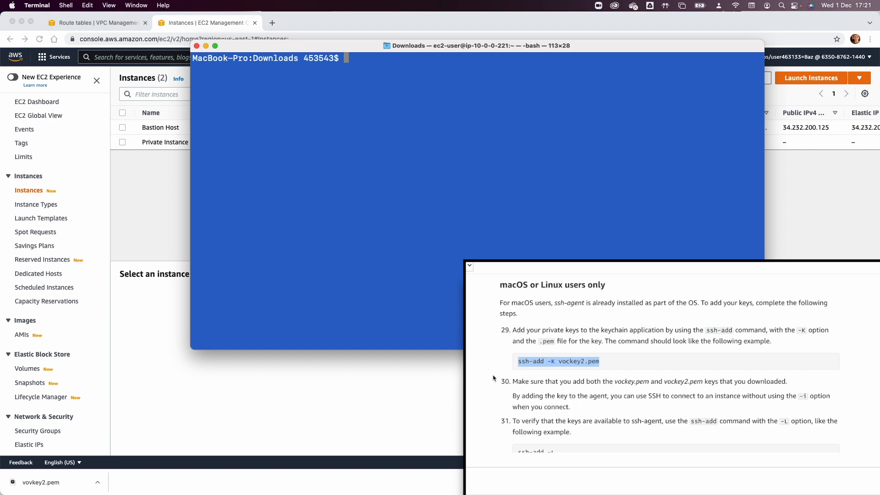
scroll(533, 391, "down", 3)
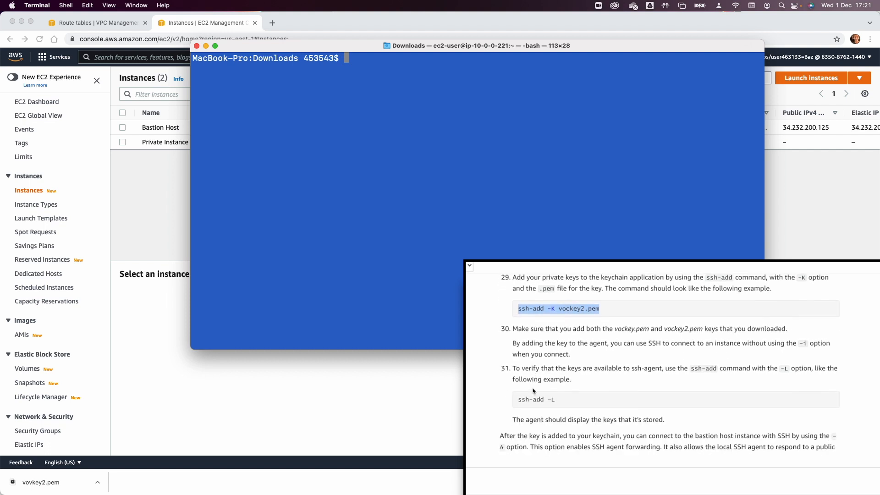
scroll(533, 390, "up", 3)
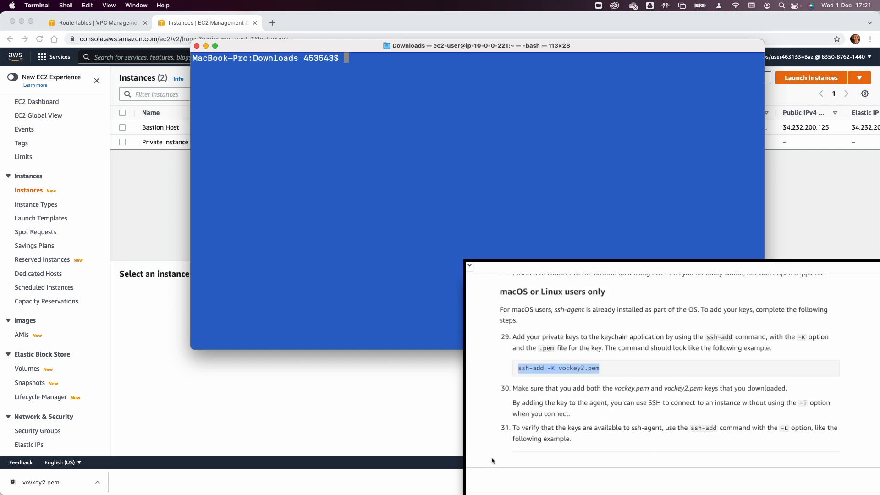
scroll(558, 433, "down", 10)
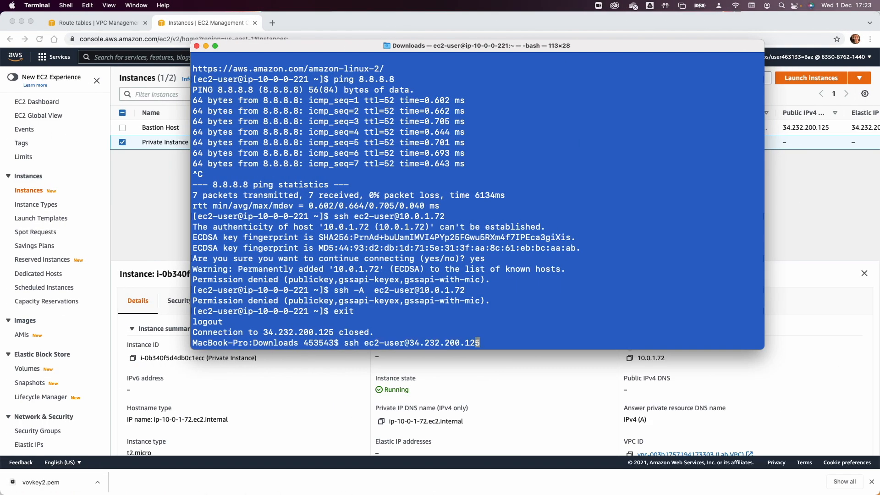
key("Left")
key("Left")
key("Left")
key("Left")
key("Left")
key("Left")
key("Left")
key("Left")
key("Left")
key("Left")
key("Left")
key("Left")
key("Left")
key("Left")
key("Left")
key("Left")
key("Left")
key("Left")
key("Left")
key("Left")
key("Left")
type("-A")
key("Return")
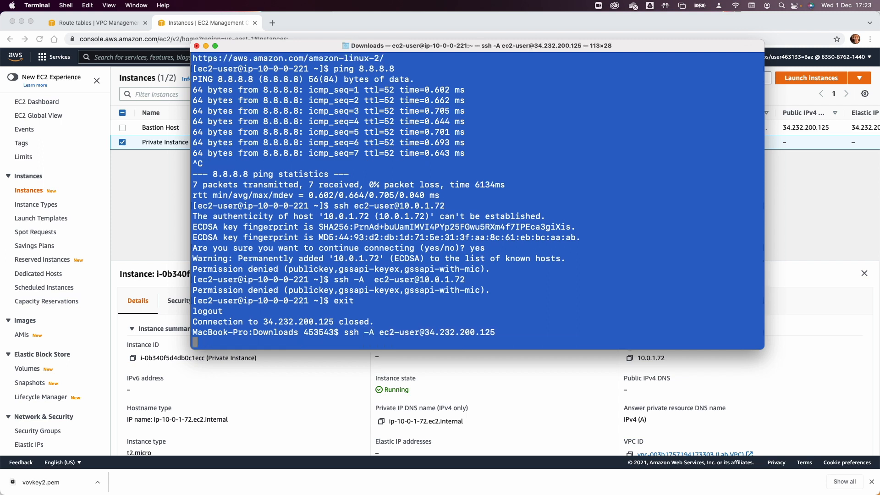
key("Up")
key("Up")
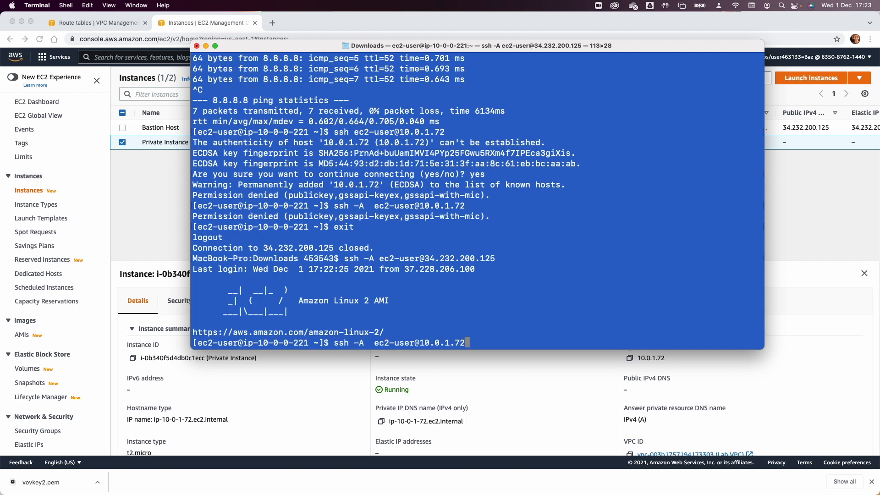
key("Up")
key("Left")
key("Left")
key("Left")
key("Left")
key("Left")
key("Left")
key("Left")
key("Left")
key("Left")
key("Left")
key("Left")
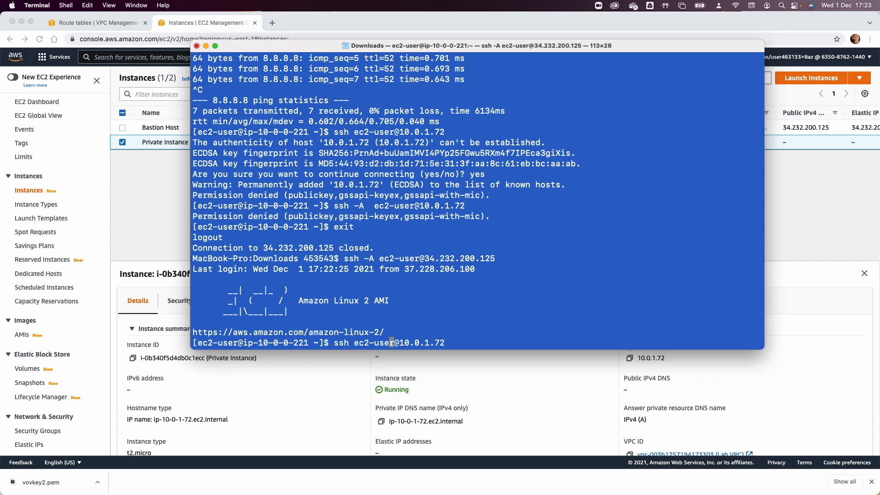
key("Return")
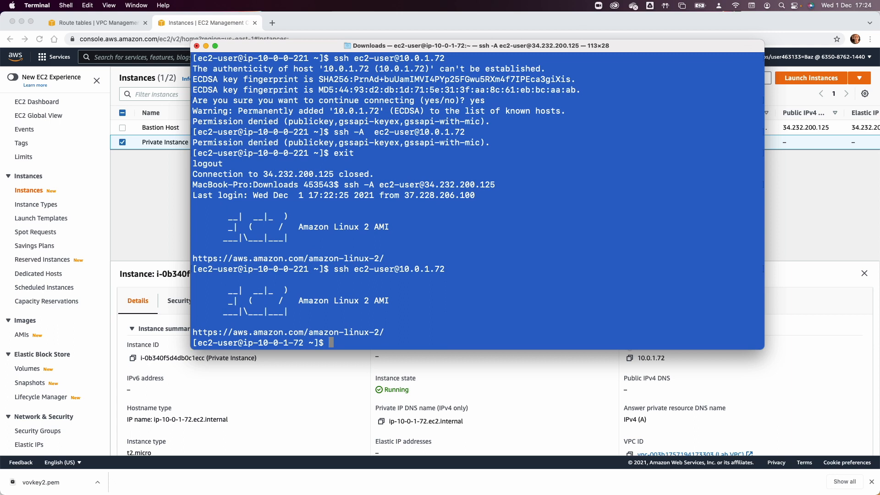
Test the private instance's internet access by pinging 8.8.8.8, stopping after a few replies.
type("ping 8.8.8.8")
key("Return")
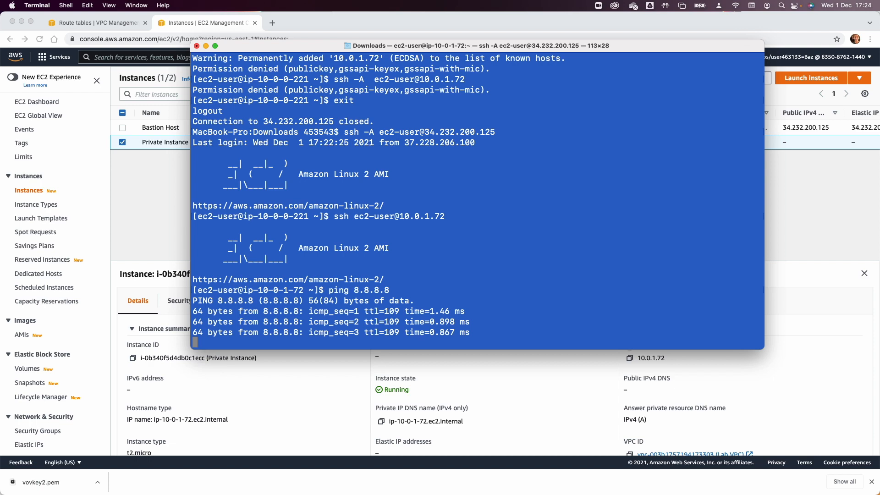
key("ctrl+c")
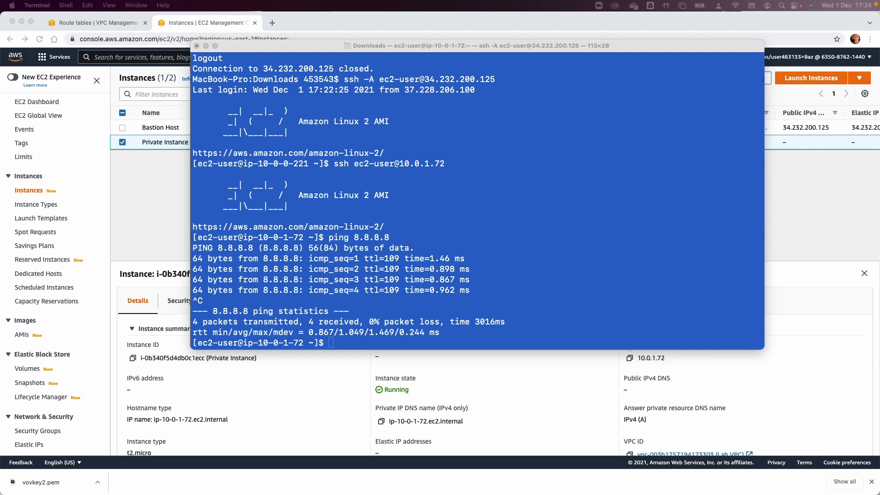
Switch to Chrome and examine the inbound and outbound rules of the Lab VPC's default network ACL in the VPC console.
left_click(128, 223)
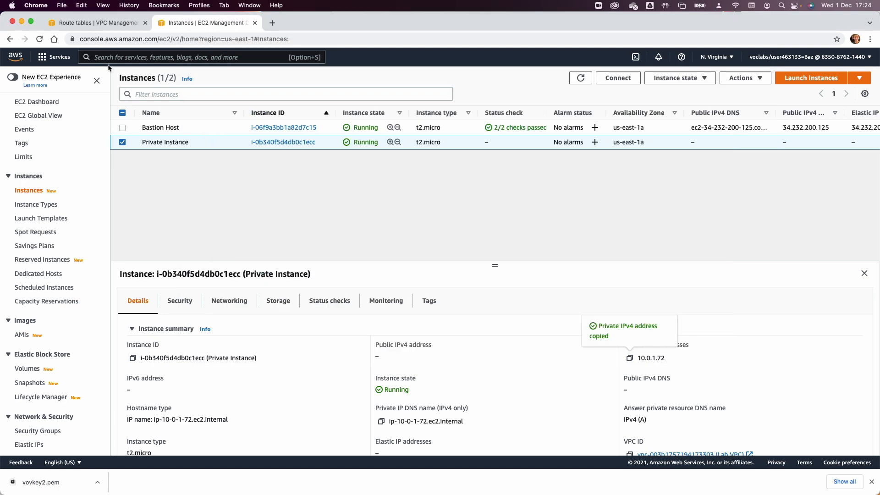
left_click(98, 23)
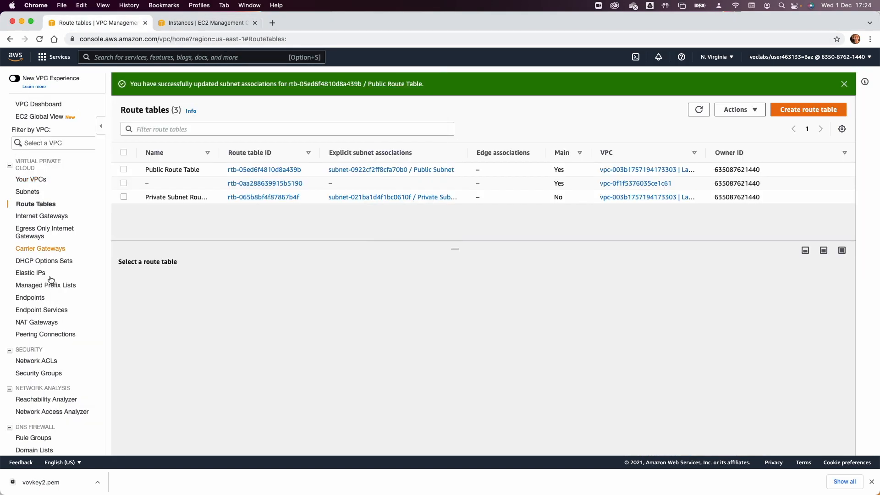
left_click(49, 361)
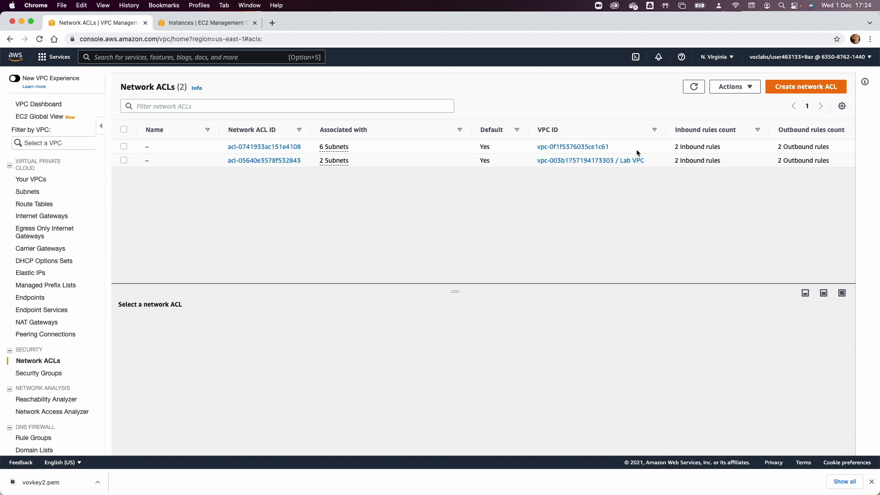
left_click(124, 159)
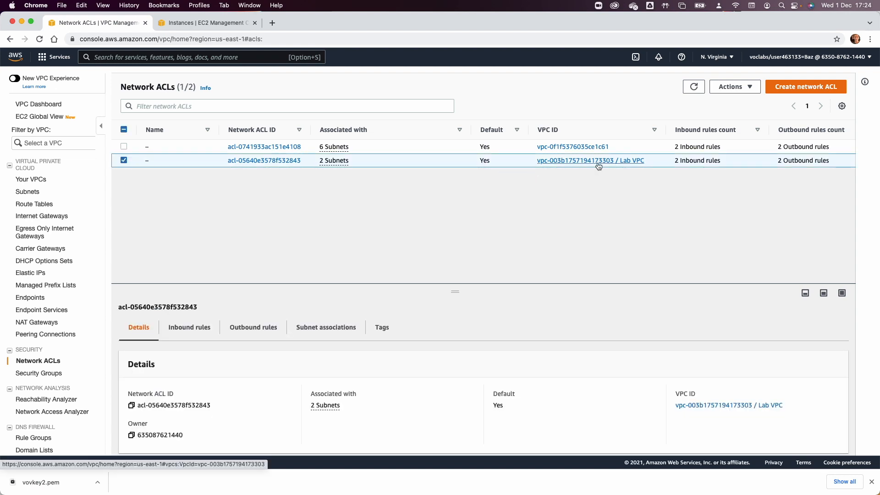
left_click(193, 328)
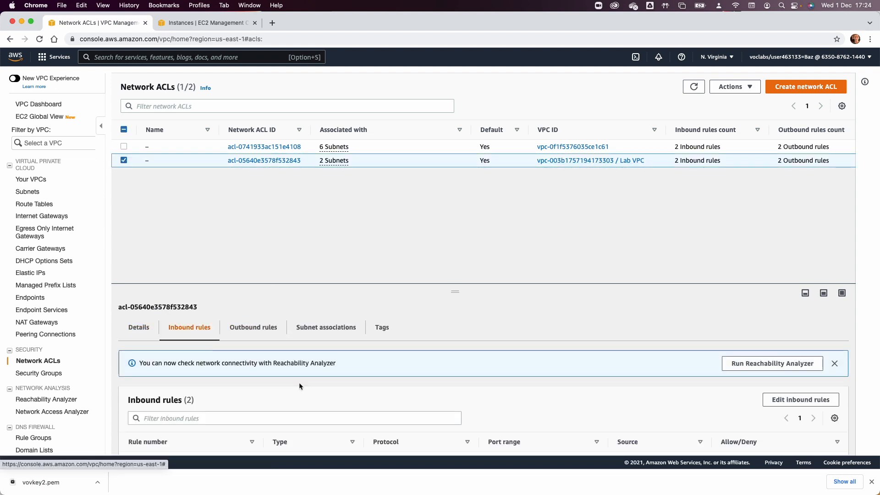
scroll(299, 383, "down", 2)
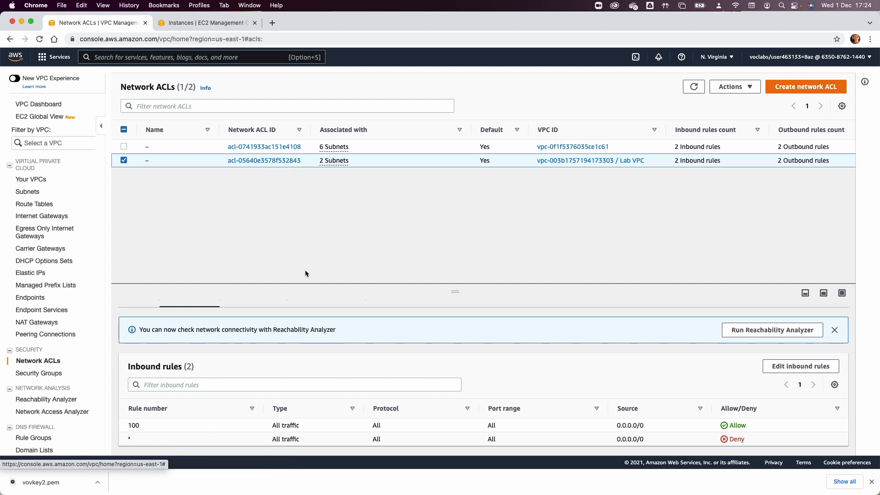
scroll(263, 344, "up", 2)
left_click(254, 327)
scroll(270, 375, "down", 2)
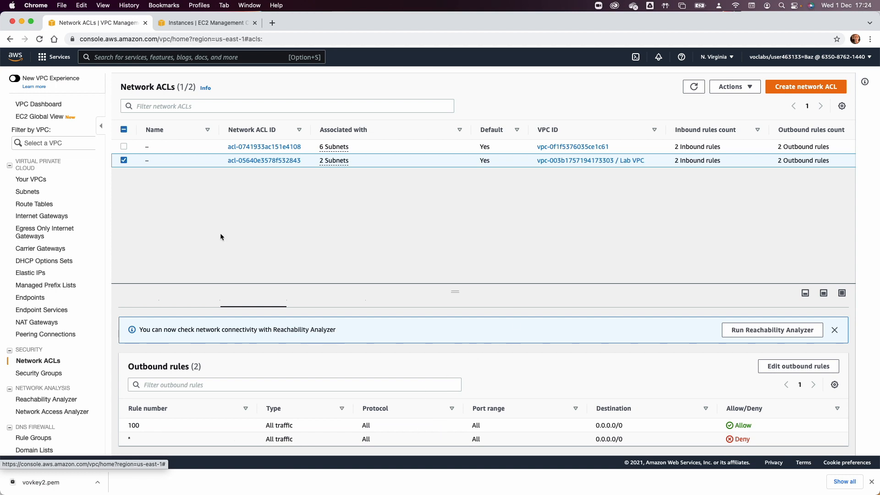
Create a network ACL named Lab Network ACL for the Lab VPC.
left_click(124, 161)
left_click(806, 87)
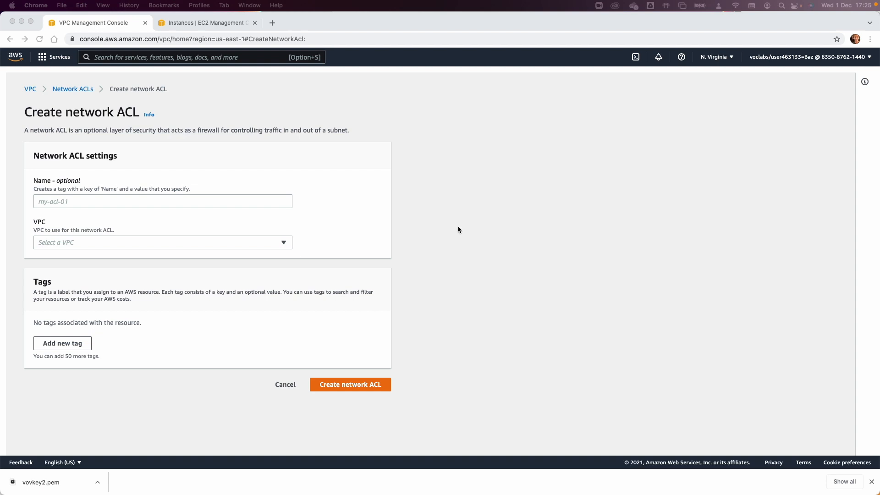
left_click(236, 200)
key("super+v")
left_click(192, 242)
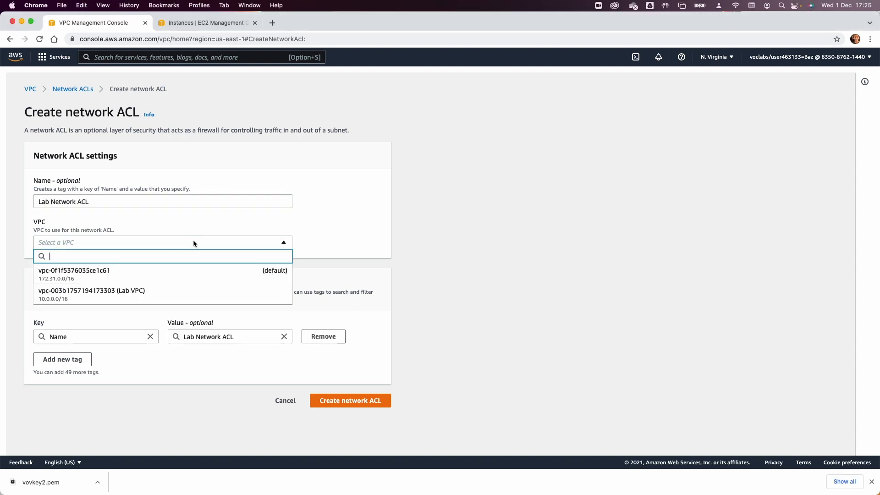
left_click(179, 291)
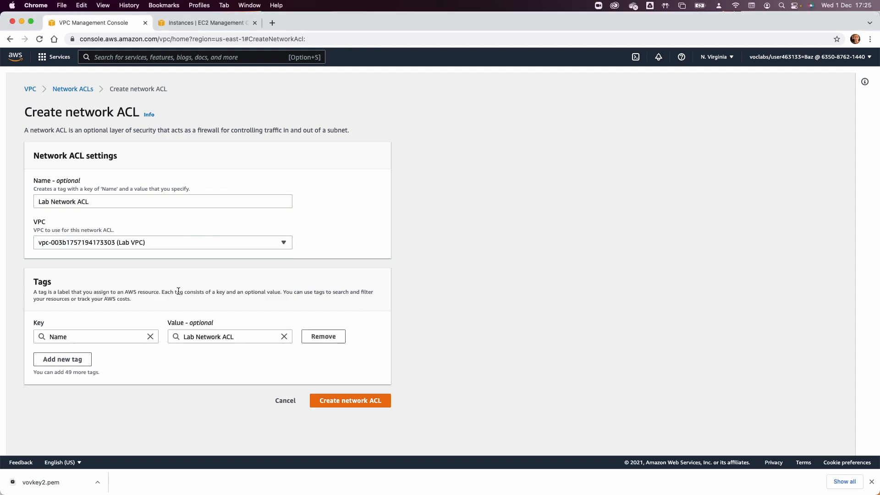
left_click(337, 397)
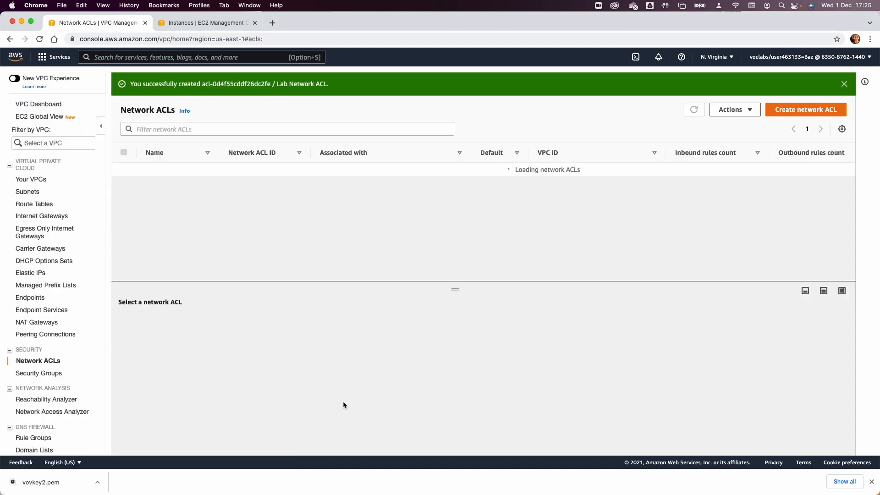
Add inbound rule 100 to Lab Network ACL, allowing all traffic from 0.0.0.0/0, and save it.
left_click(123, 197)
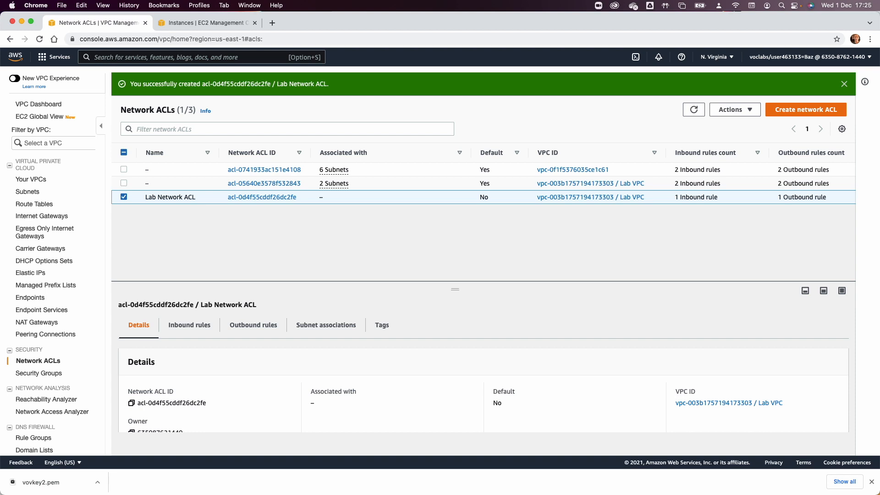
left_click(189, 325)
left_click(789, 397)
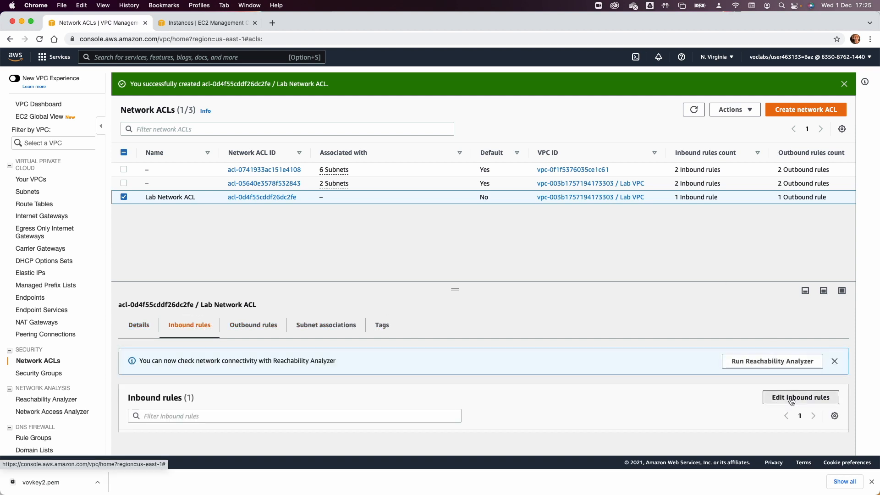
left_click(41, 212)
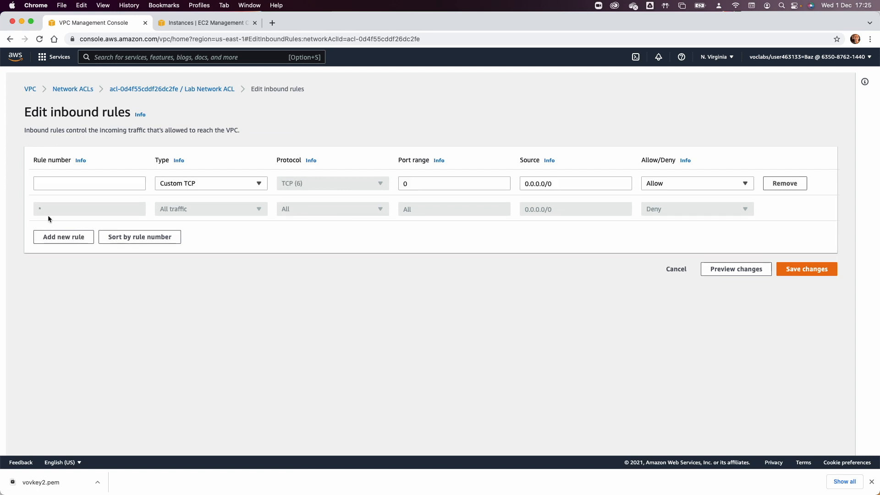
left_click(57, 184)
type("100")
key("Tab")
left_click(190, 191)
left_click(195, 214)
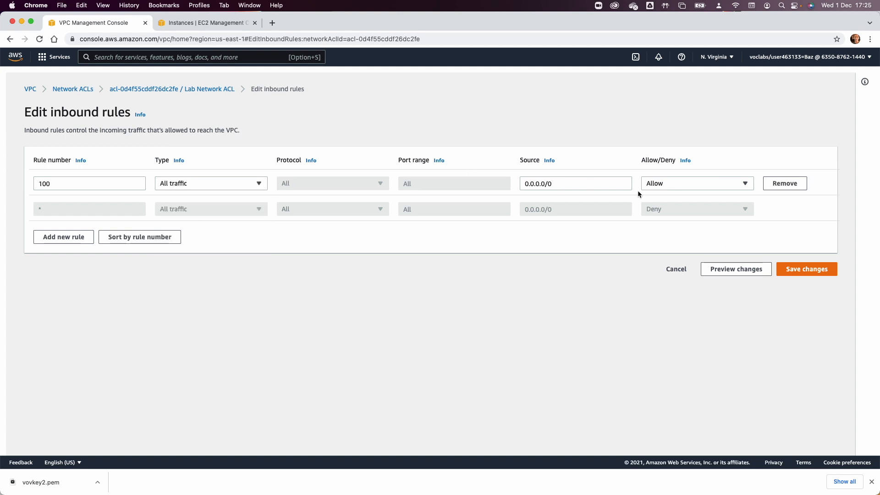
left_click(799, 269)
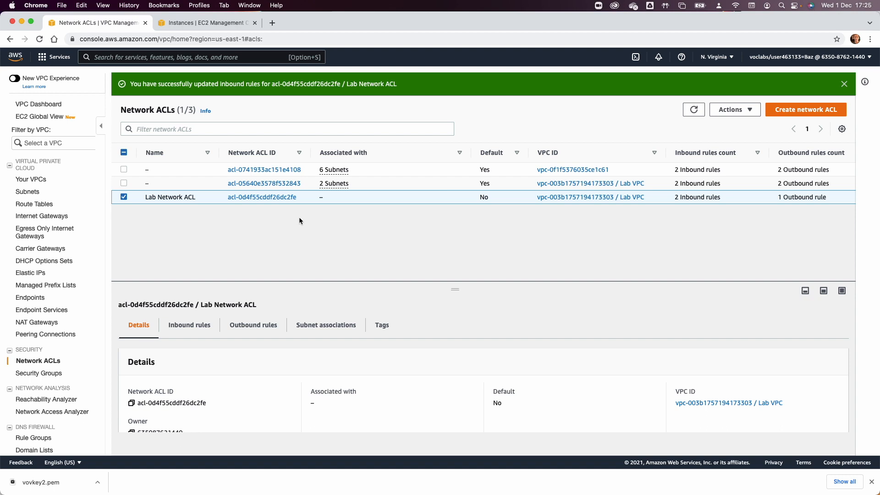
Add outbound rule 100 to Lab Network ACL, allowing all traffic to 0.0.0.0/0, and save it.
left_click(254, 324)
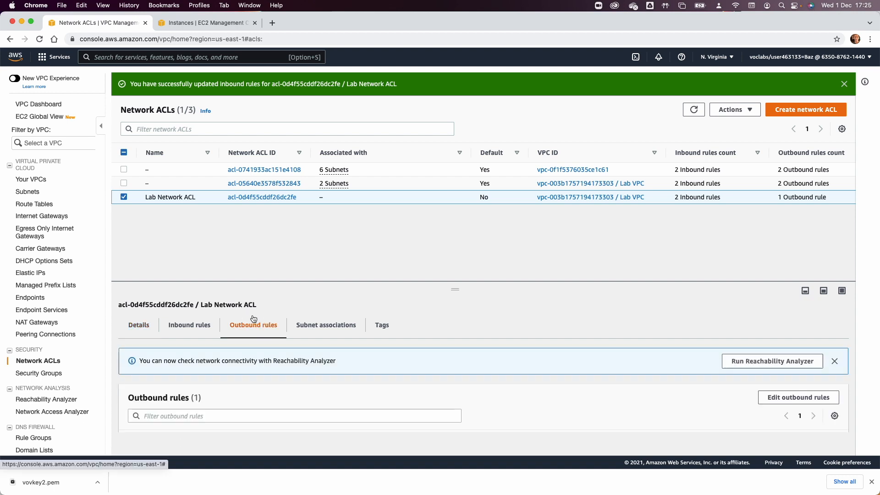
left_click(789, 399)
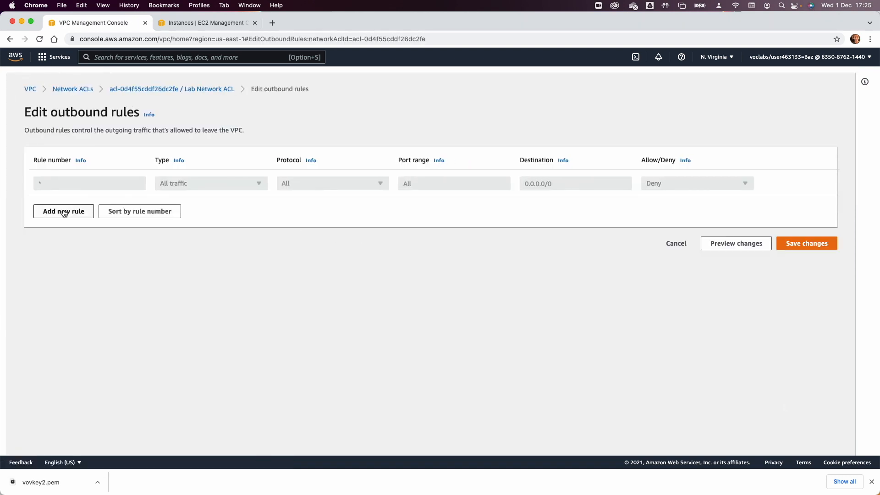
left_click(63, 211)
left_click(73, 183)
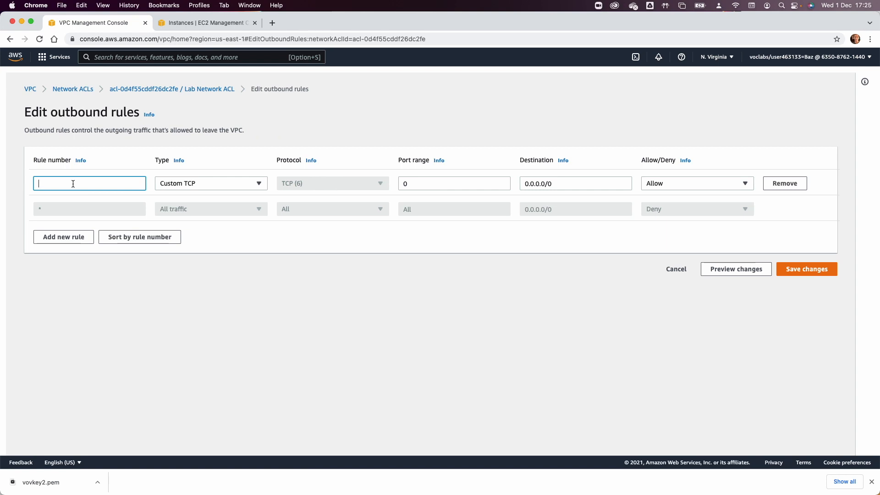
type("100")
key("Tab")
left_click(184, 184)
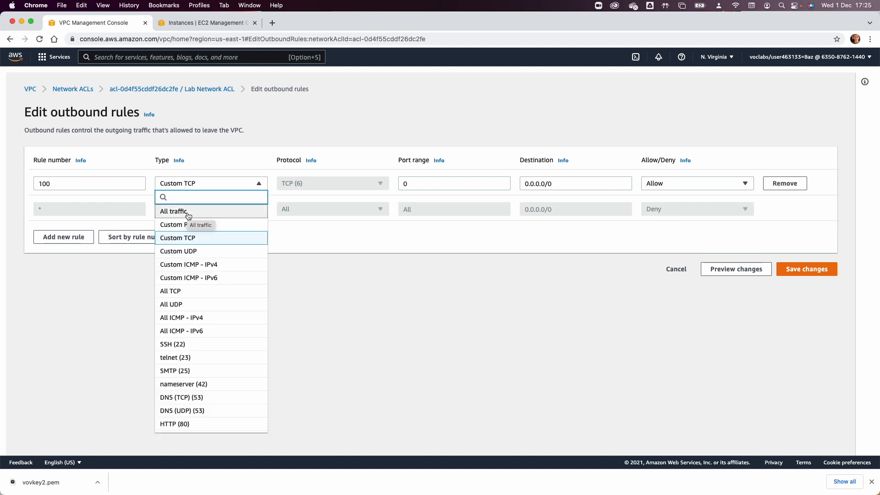
left_click(188, 214)
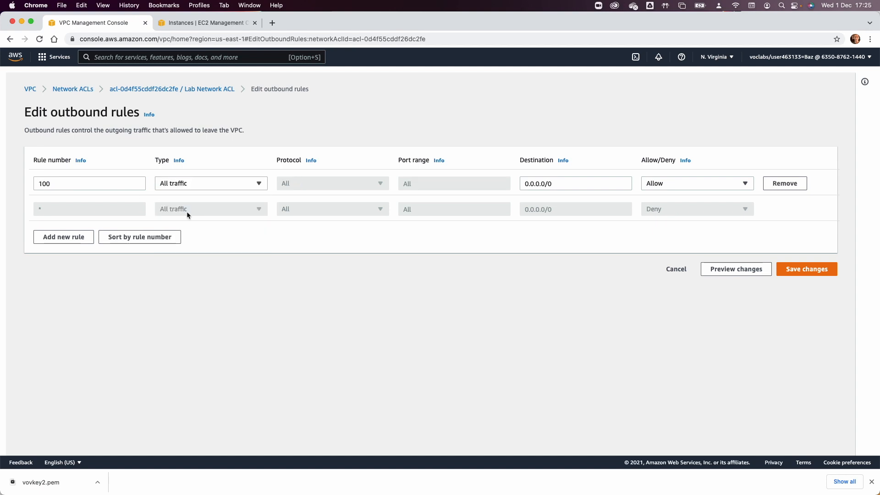
left_click(805, 266)
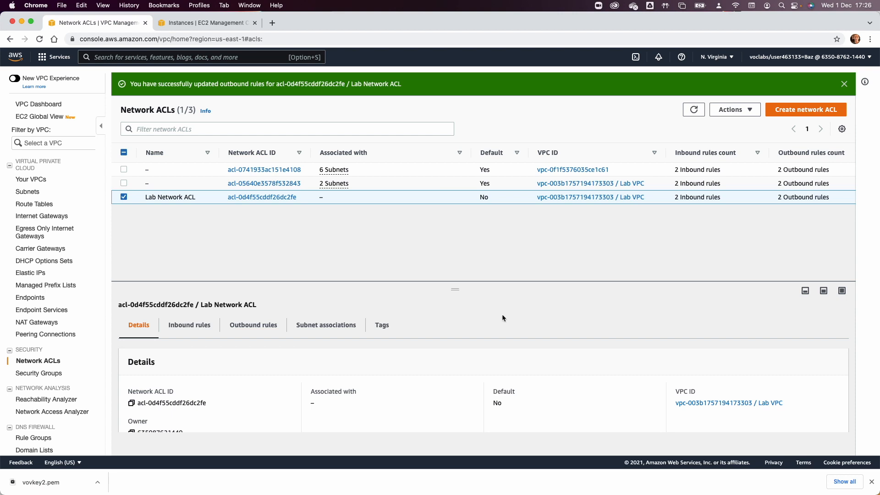
Associate the Private Subnet with Lab Network ACL and save the association.
left_click(316, 325)
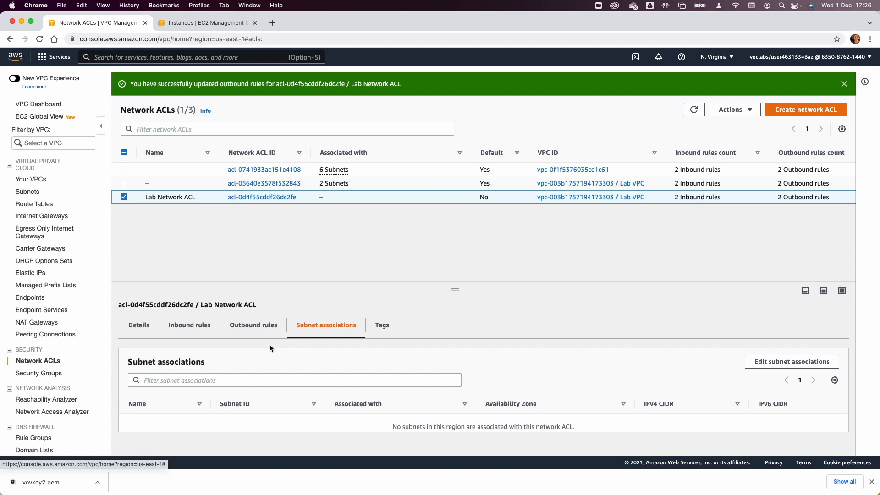
left_click(779, 361)
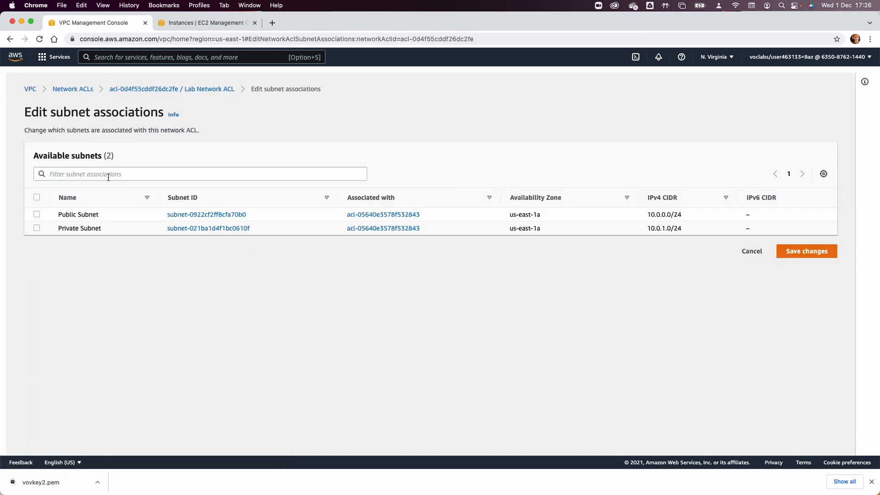
left_click(38, 228)
left_click(805, 325)
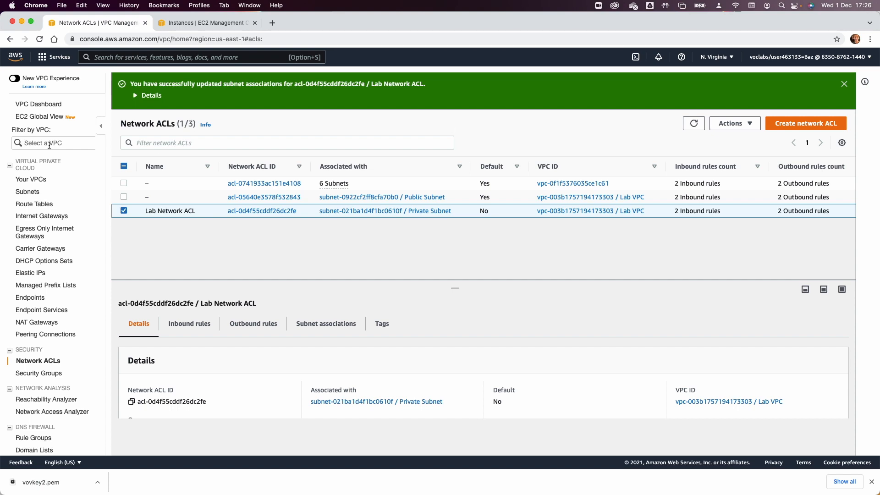
Start launching a new EC2 instance from an AMI with the t2.micro instance type.
left_click(210, 23)
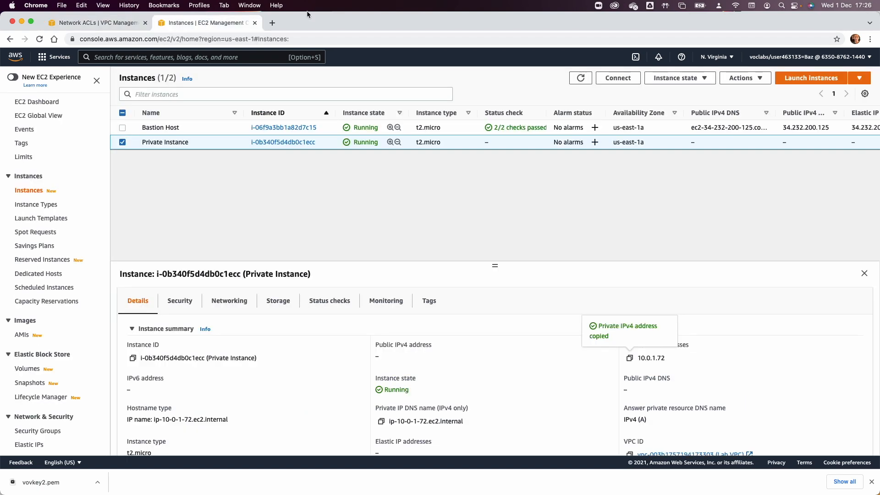
left_click(803, 85)
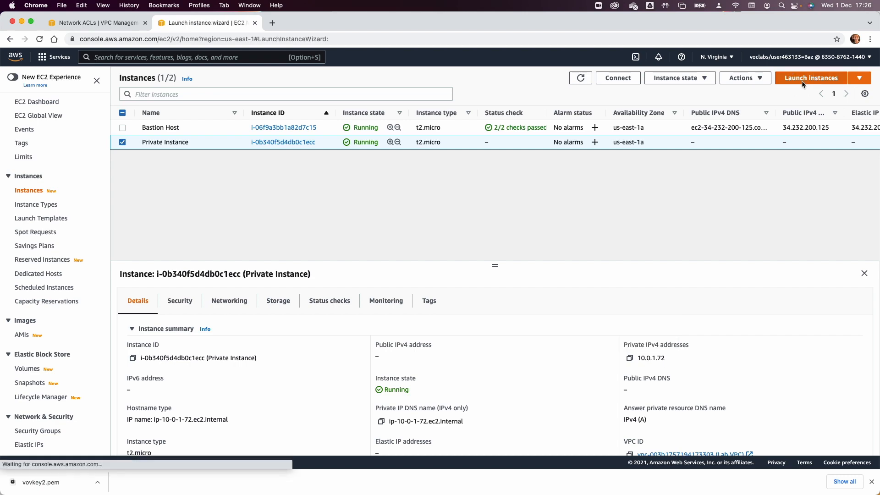
left_click(852, 178)
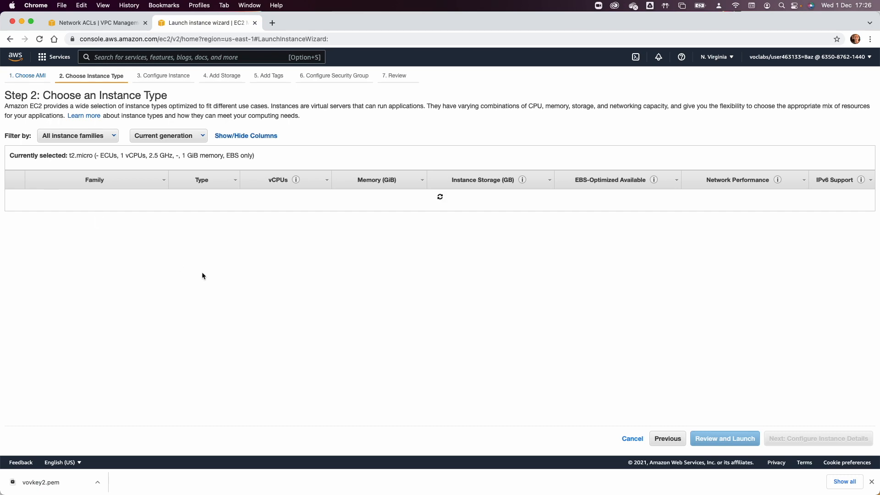
left_click(13, 223)
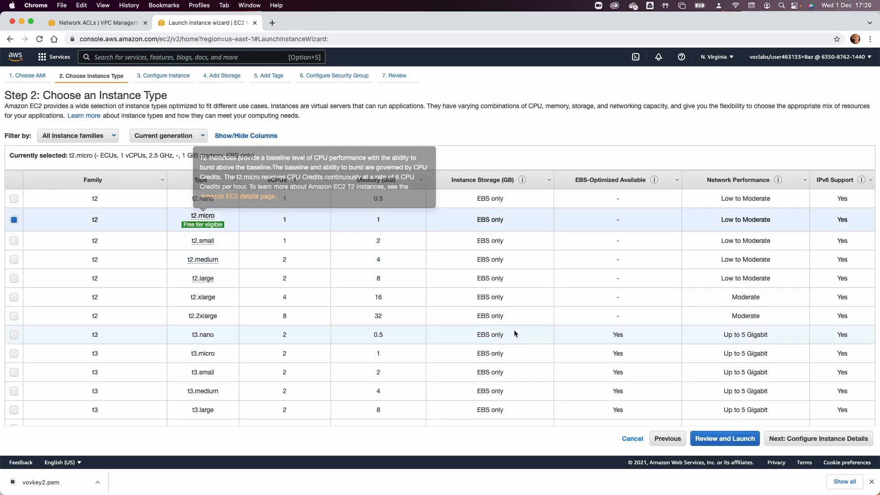
left_click(798, 439)
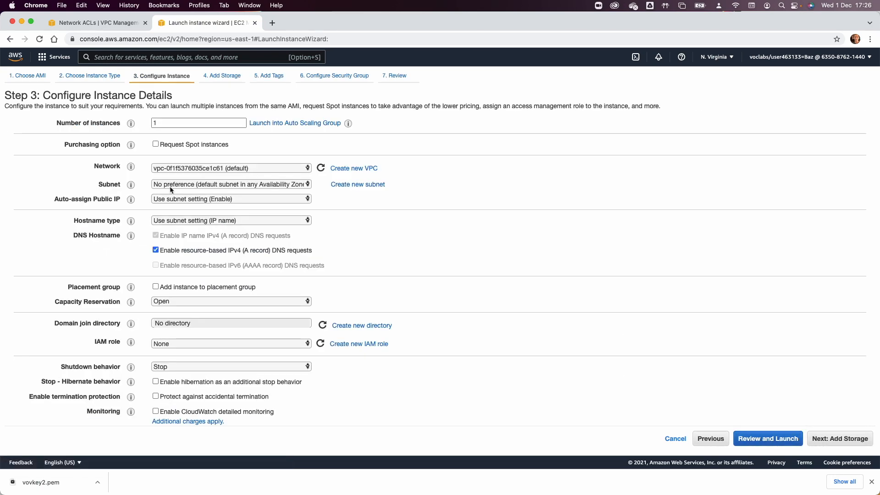
Place the new instance in the Lab VPC's Public Subnet and keep the default storage settings.
left_click(187, 168)
left_click(197, 178)
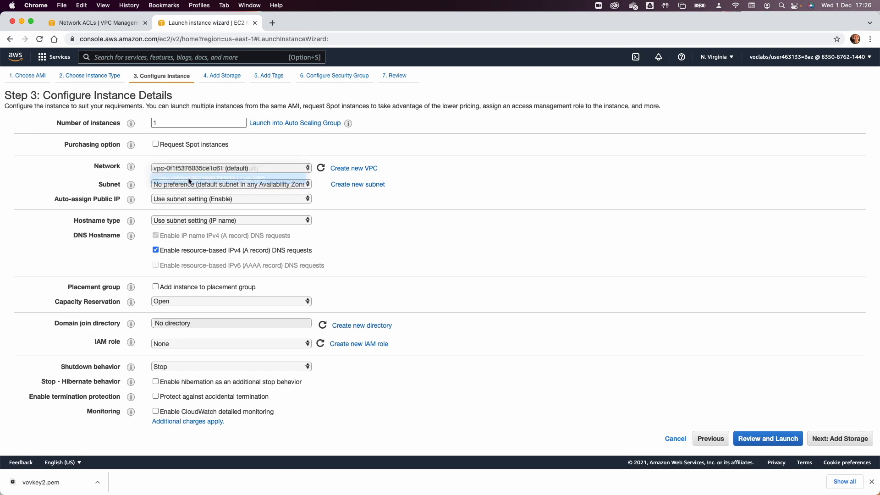
left_click(210, 185)
left_click(210, 184)
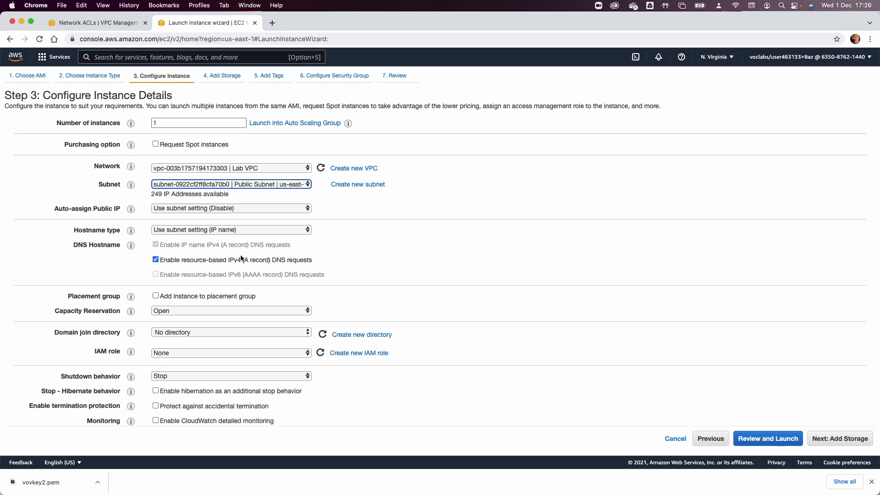
scroll(271, 274, "down", 2)
scroll(272, 273, "up", 2)
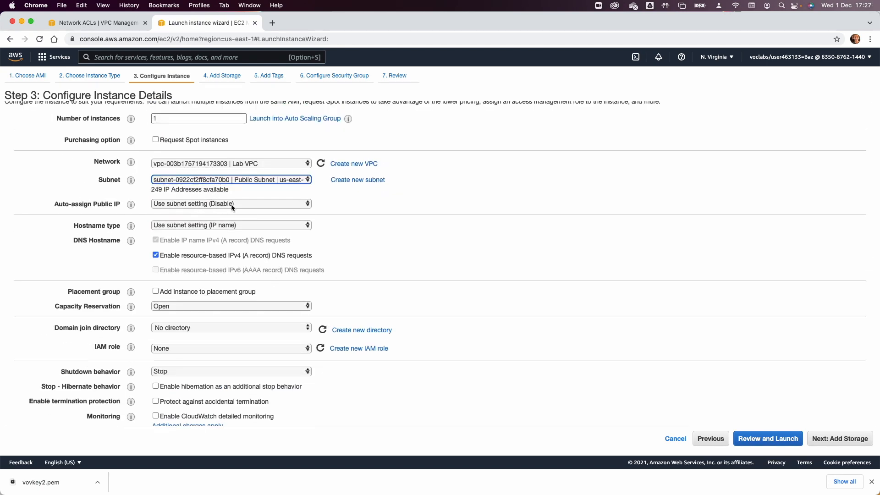
scroll(285, 243, "down", 1)
scroll(285, 244, "down", 8)
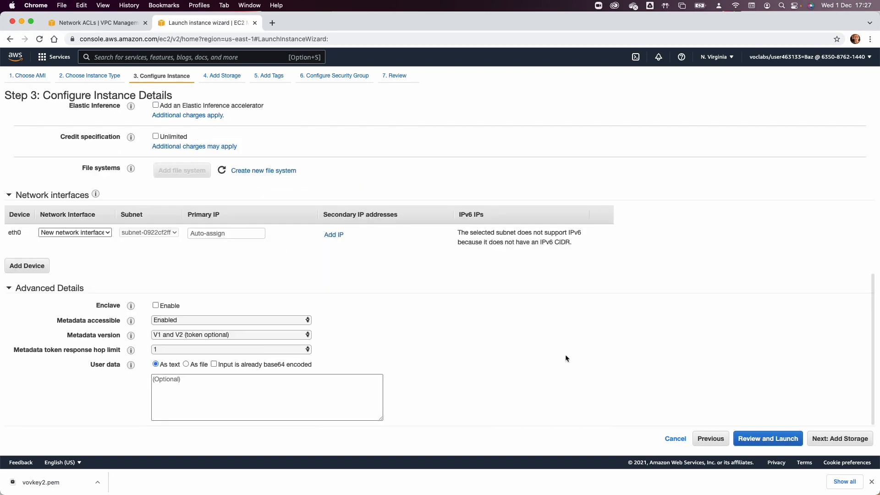
left_click(840, 439)
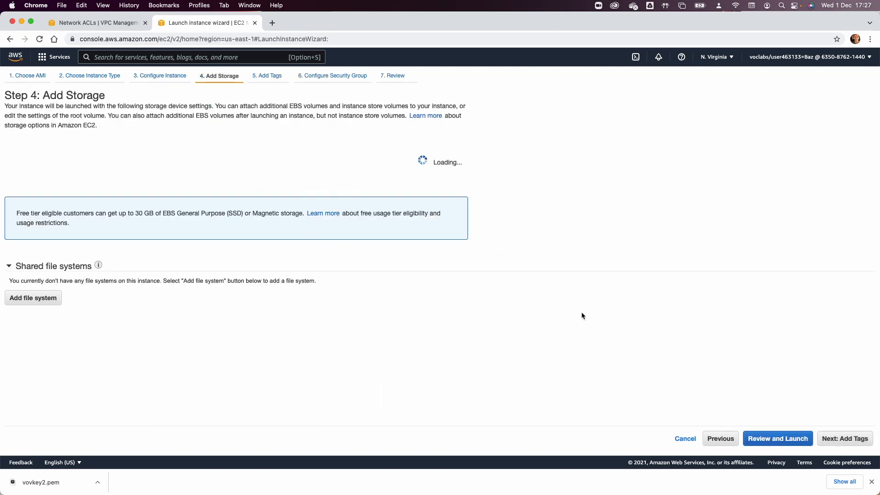
left_click(855, 440)
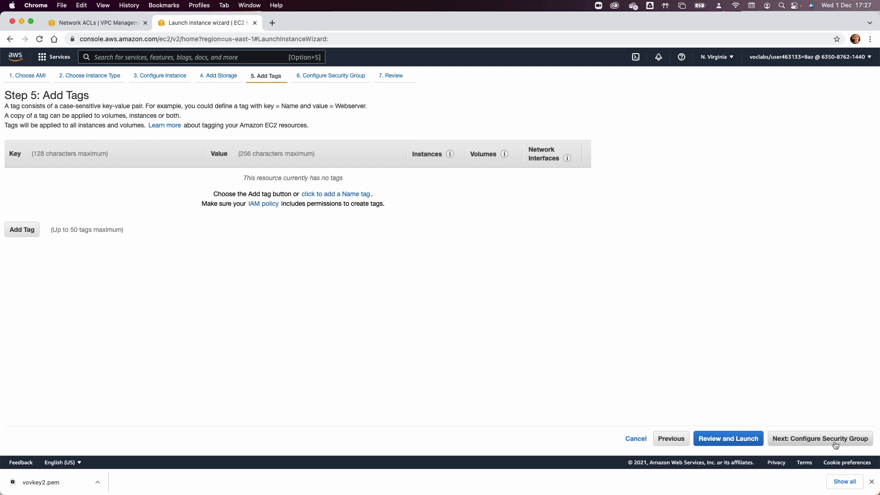
left_click(663, 441)
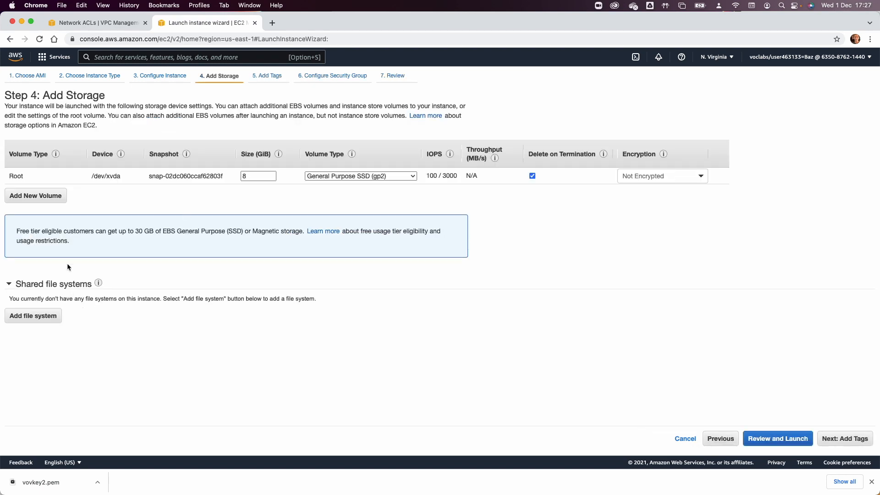
left_click(726, 440)
left_click(843, 438)
left_click(844, 438)
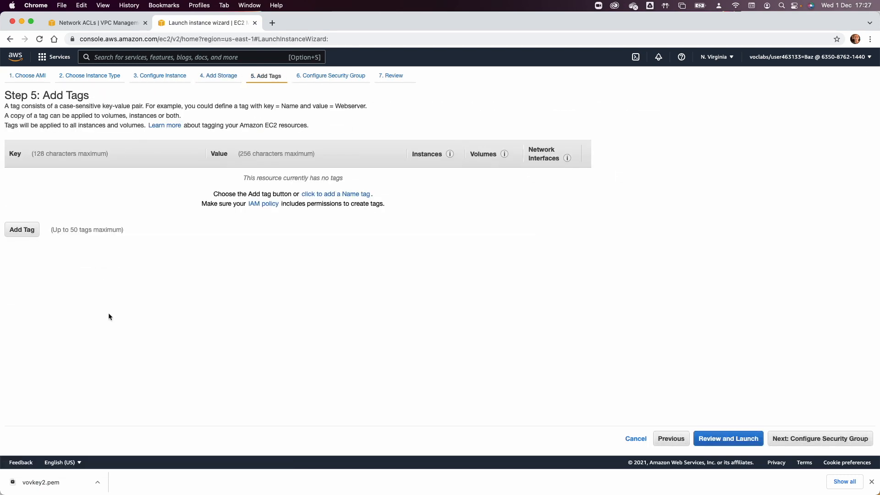
Tag the new instance with the key Name and the value test Instance.
left_click(22, 230)
type("Name")
key("Tab")
type("test l")
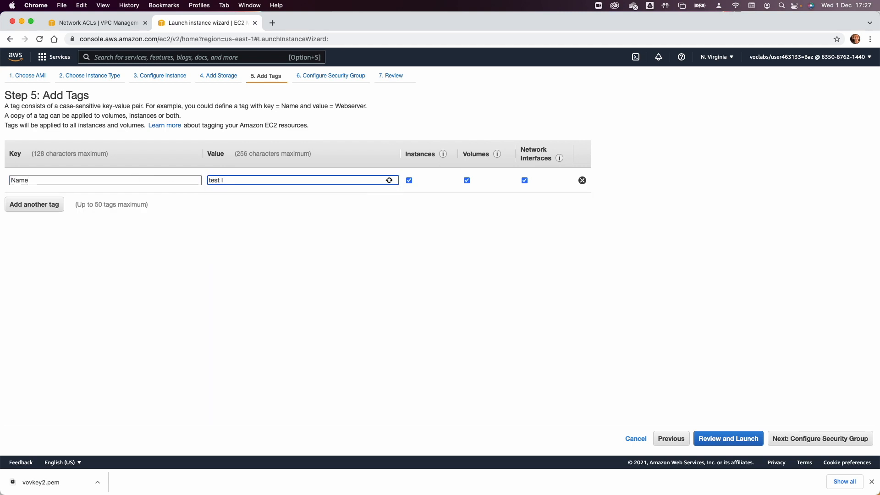
type("nstance")
left_click(208, 181)
left_click(813, 440)
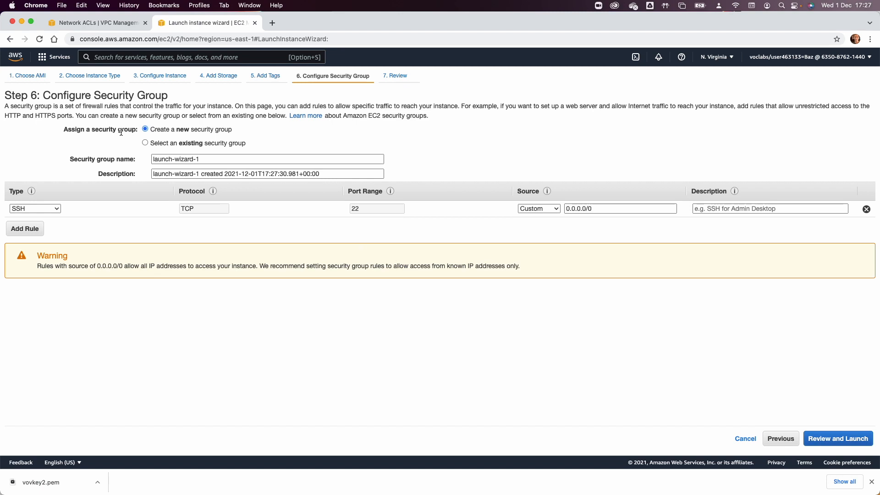
Name the instance's new security group test sg.
double_click(188, 159)
triple_click(187, 159)
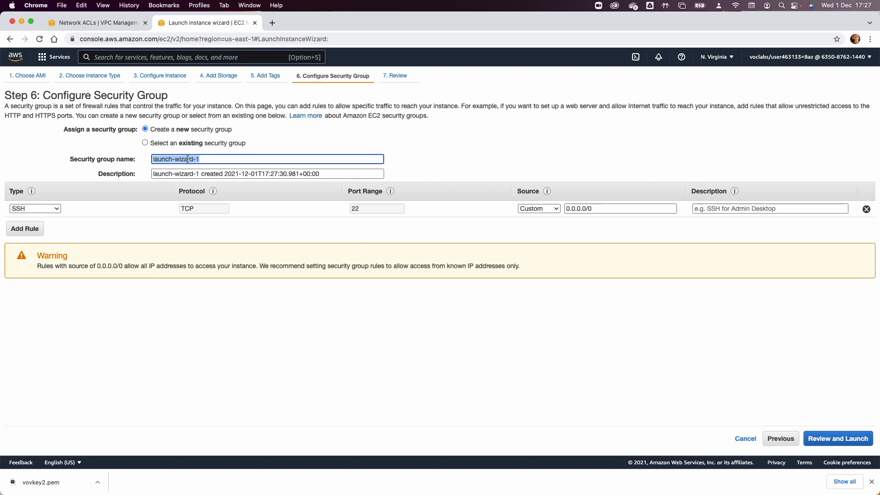
type("test sg")
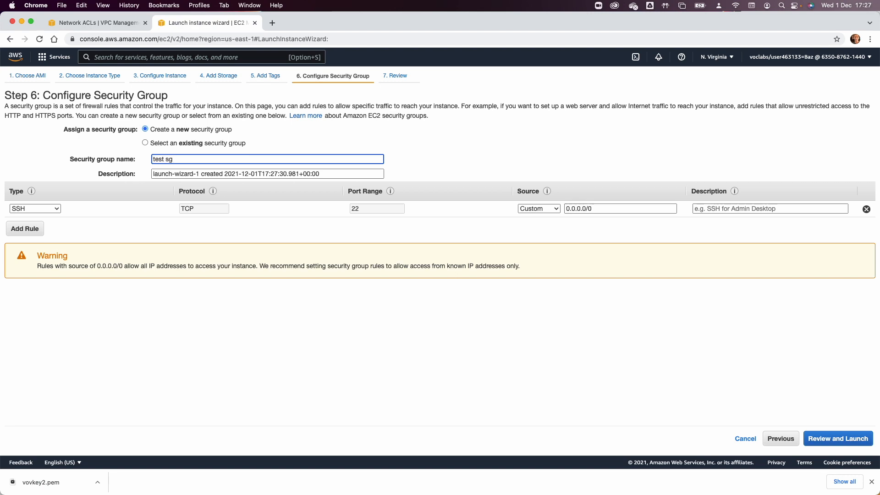
Change the test sg security group's inbound rule type to All ICMP - IPv4.
key("Tab")
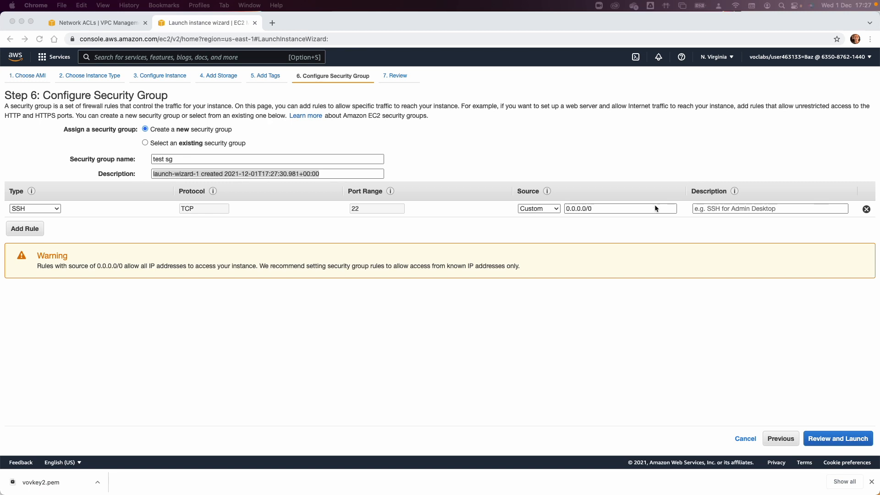
left_click(39, 209)
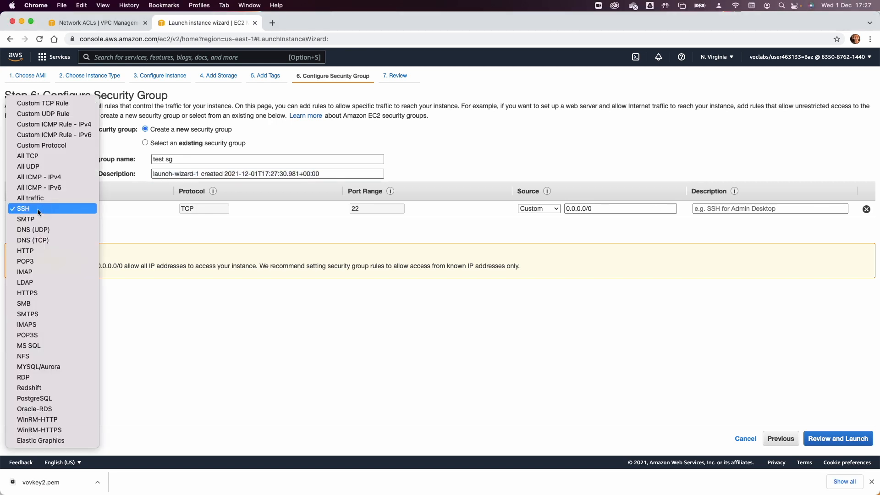
left_click(56, 177)
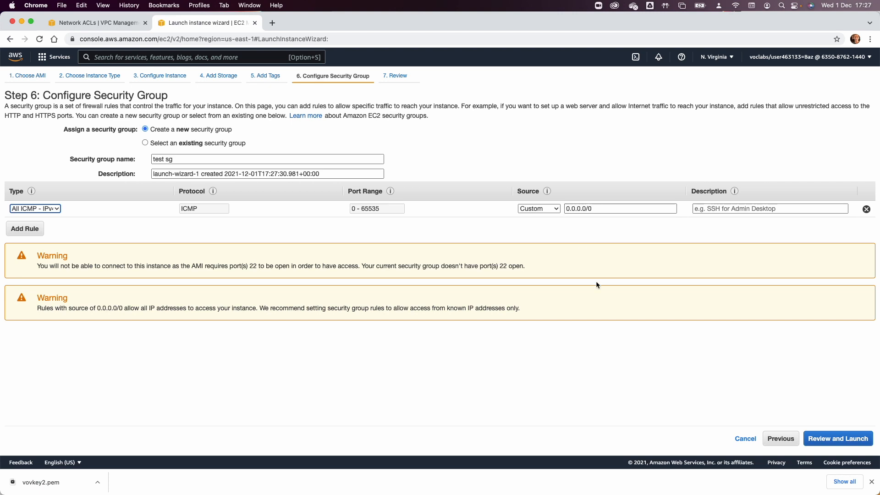
Review and launch the instance with the existing vockey key pair, acknowledging access to its private key file.
left_click(825, 438)
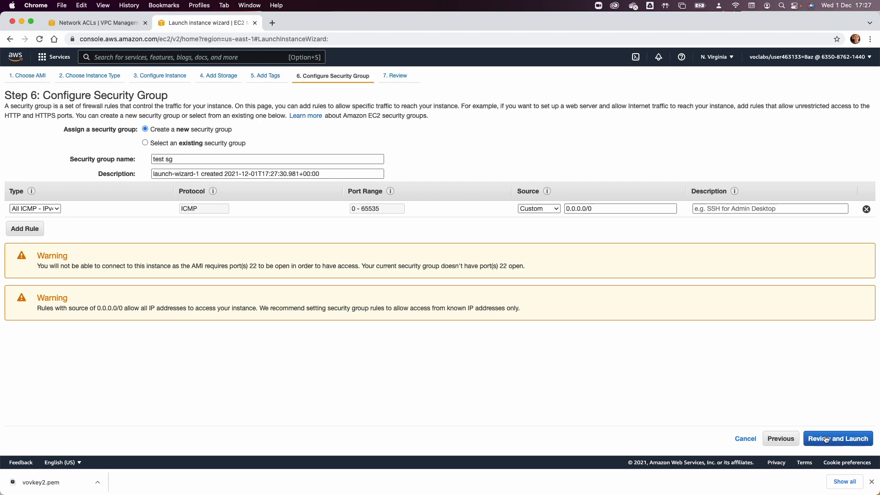
left_click(855, 440)
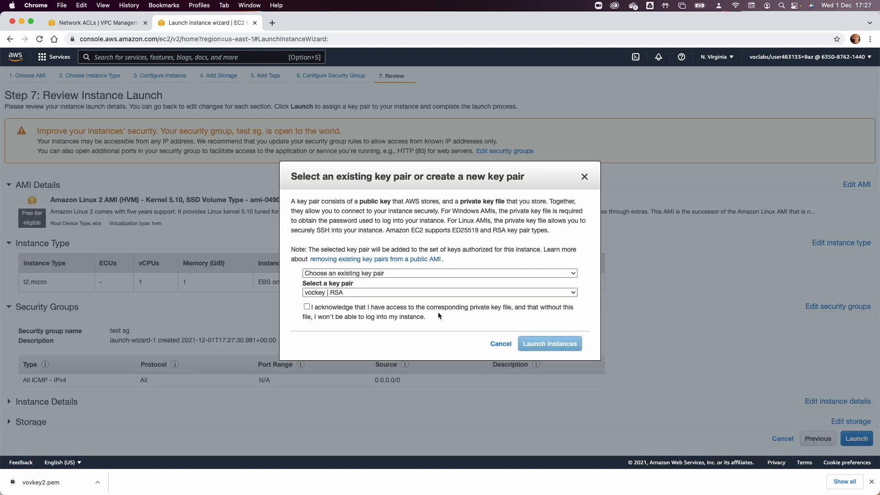
left_click(390, 311)
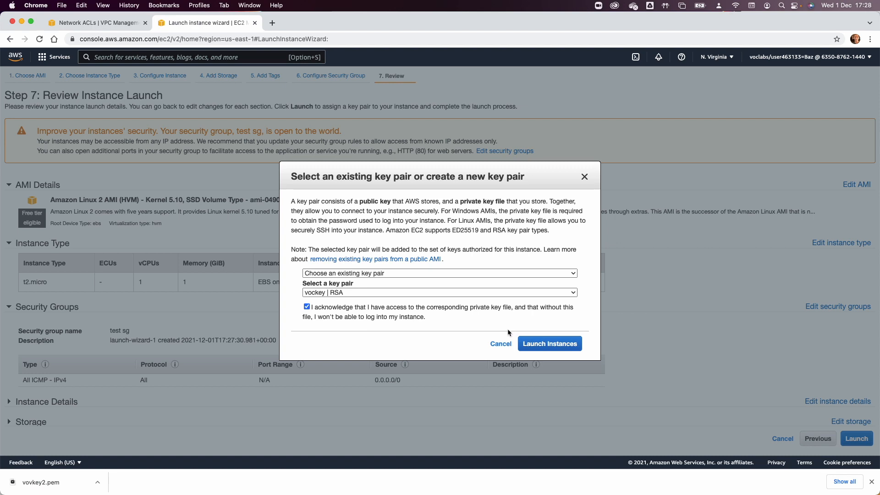
left_click(544, 345)
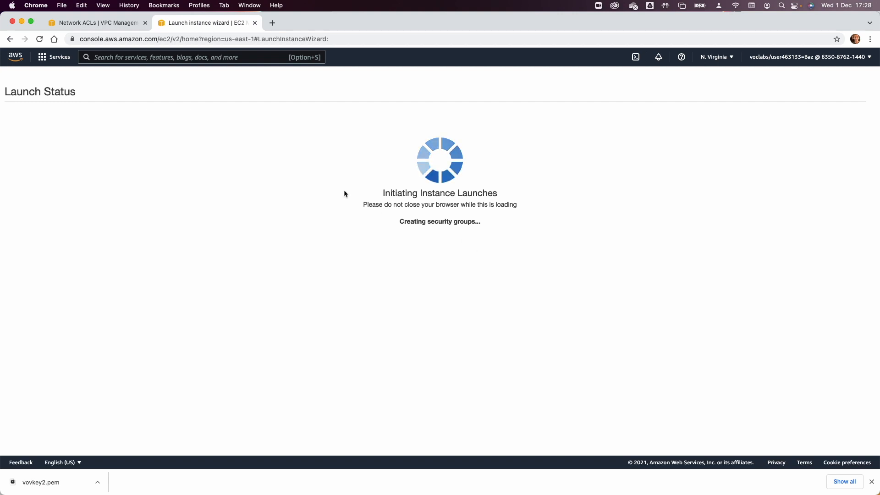
left_click(871, 481)
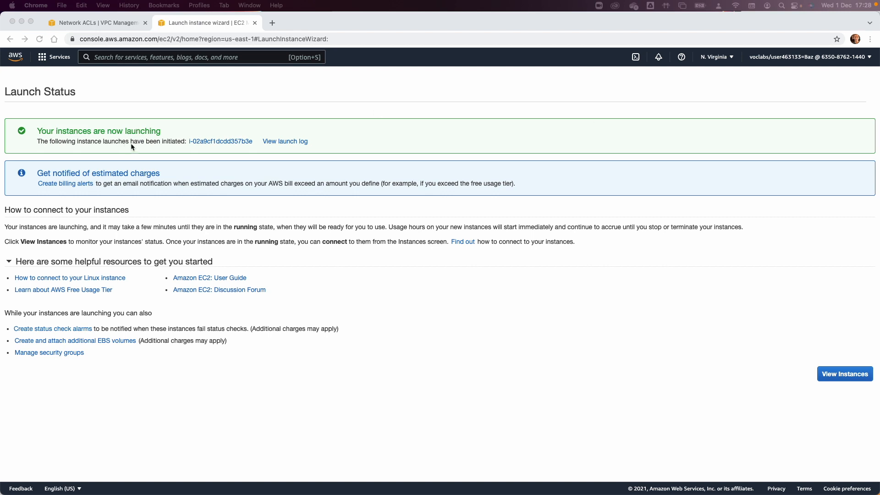
Open the newly launched instance in the instances list, refresh its state and clear the instance ID filter.
left_click(198, 142)
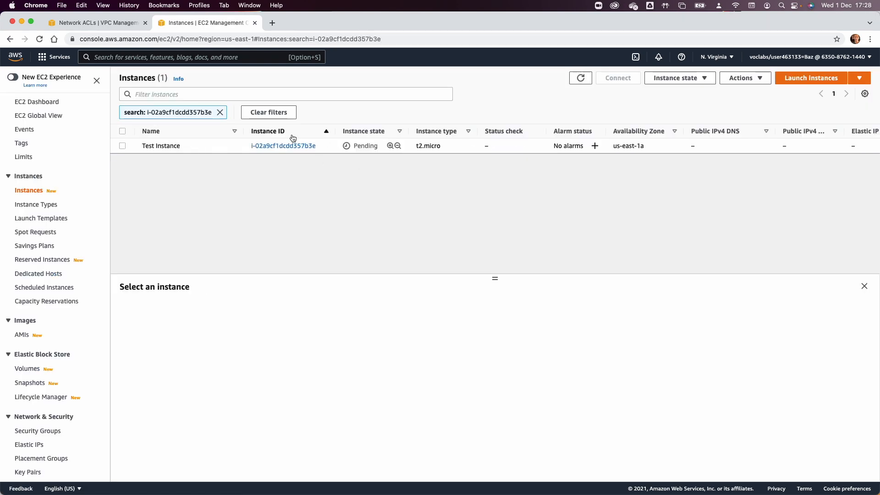
key("super+Tab")
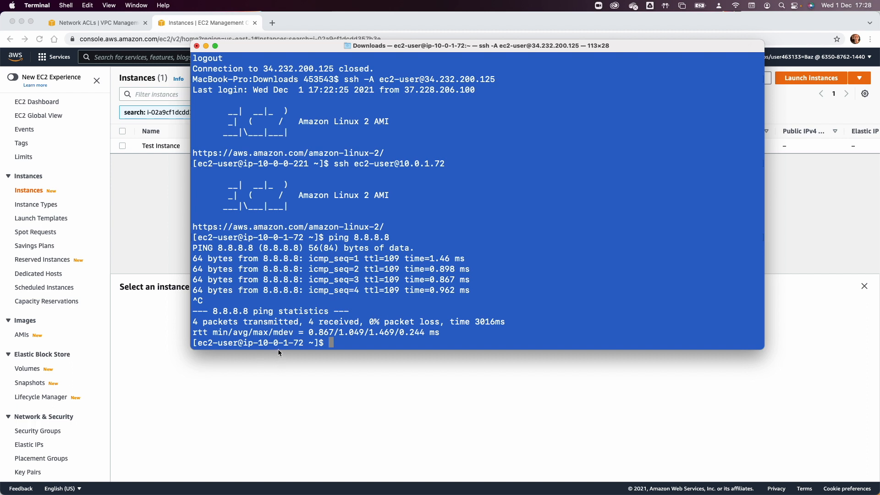
left_click(215, 389)
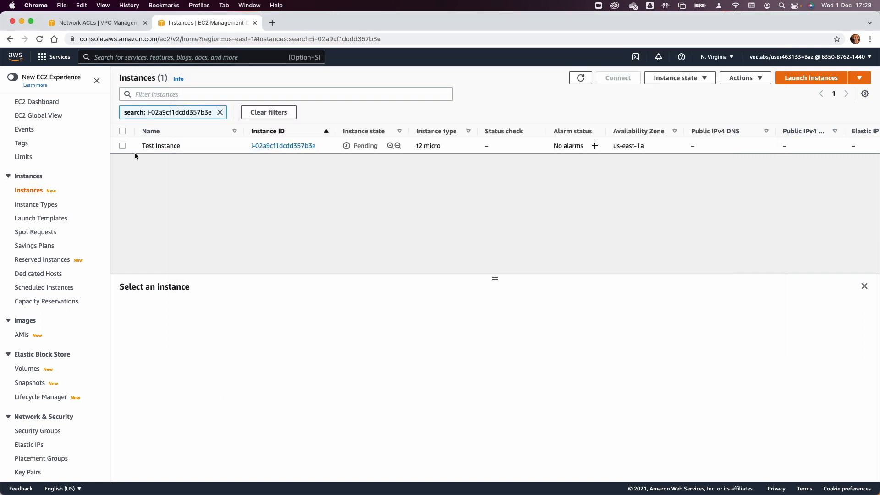
left_click(580, 78)
left_click(123, 147)
left_click(578, 78)
left_click(580, 78)
left_click(579, 79)
left_click(220, 113)
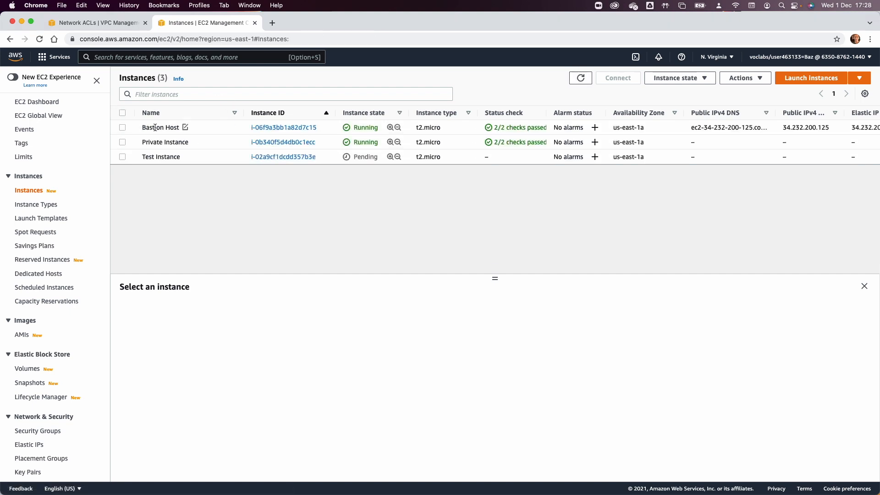
Refresh the instances list and copy the Test Instance's private IPv4 address.
left_click(156, 157)
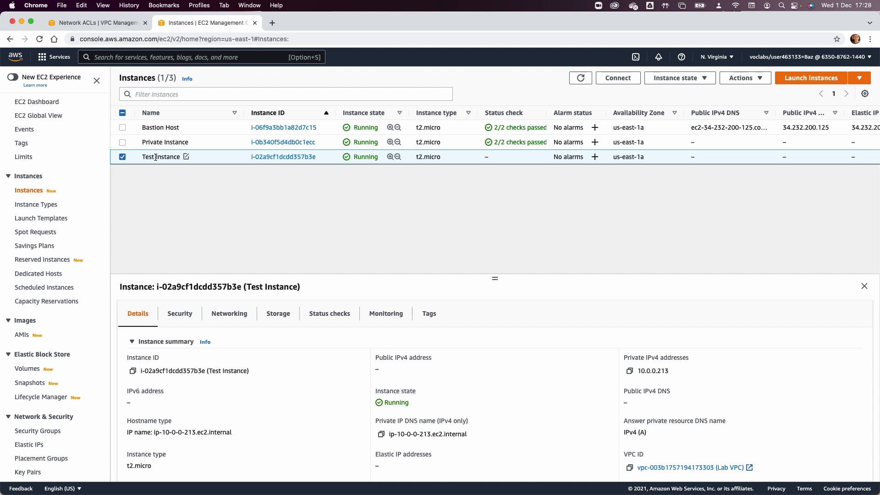
left_click(580, 77)
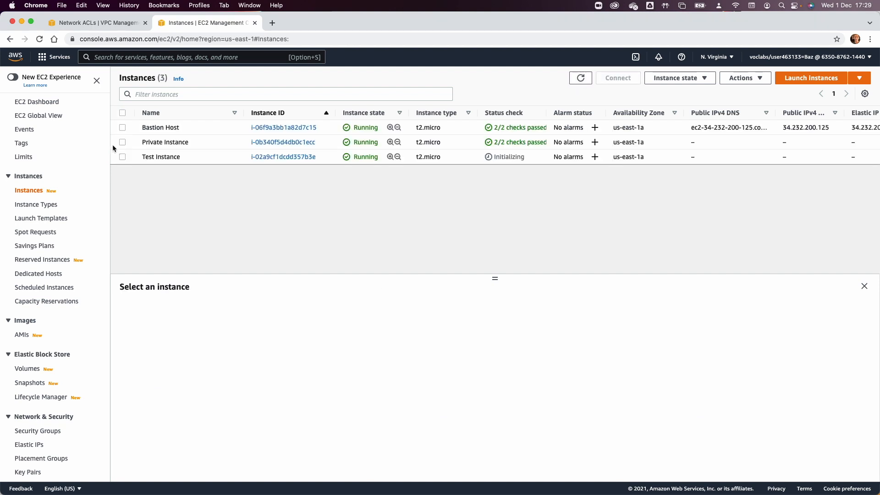
left_click(122, 157)
left_click(629, 371)
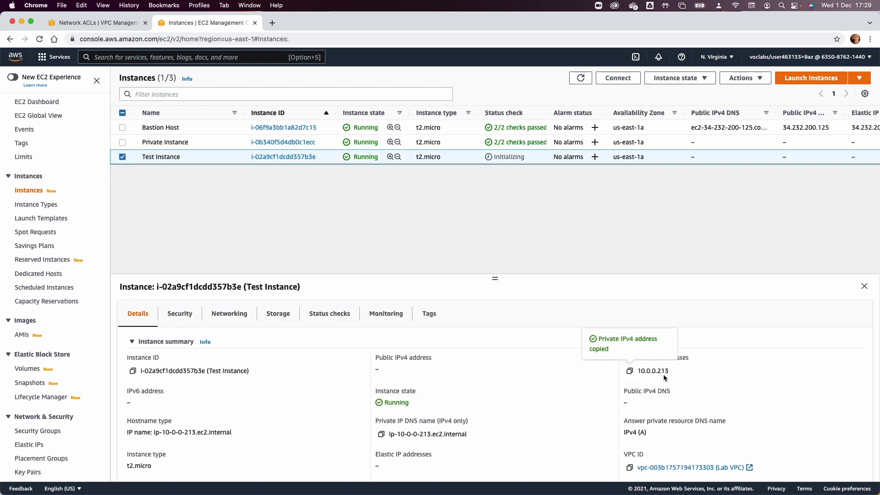
Compare the host address in the Terminal prompt with the Private Instance's private IPv4 address in the EC2 console.
key("super+Tab")
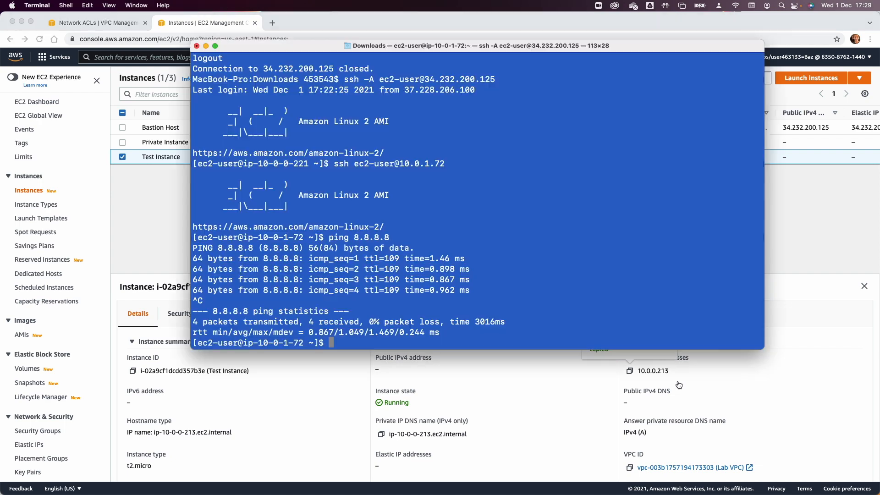
triple_click(281, 345)
double_click(281, 346)
left_click_drag(305, 347, 258, 347)
left_click(213, 382)
left_click(122, 157)
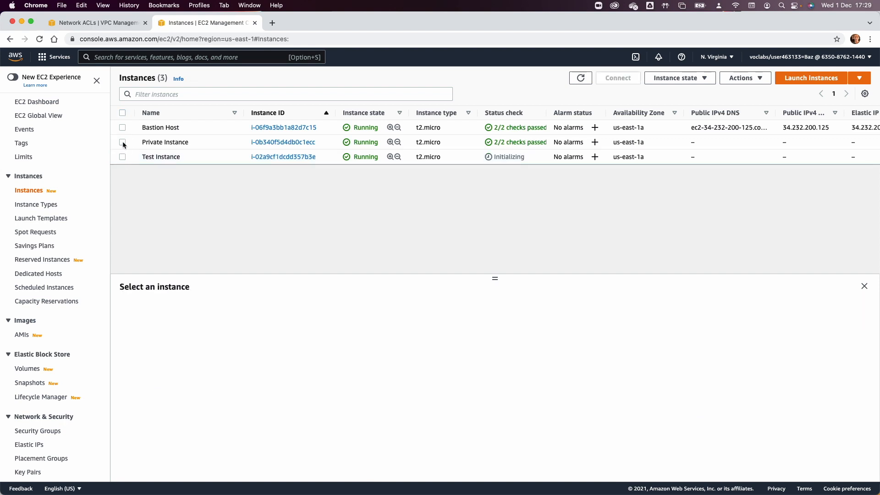
left_click(122, 142)
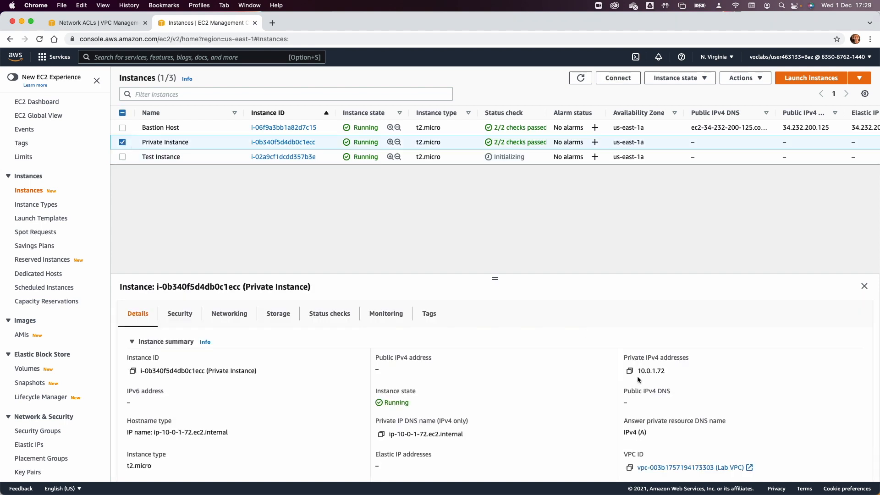
Switch to Terminal, ping the test instance at 10.0.0.213 from the private instance, and stop the ping.
key("super+Tab")
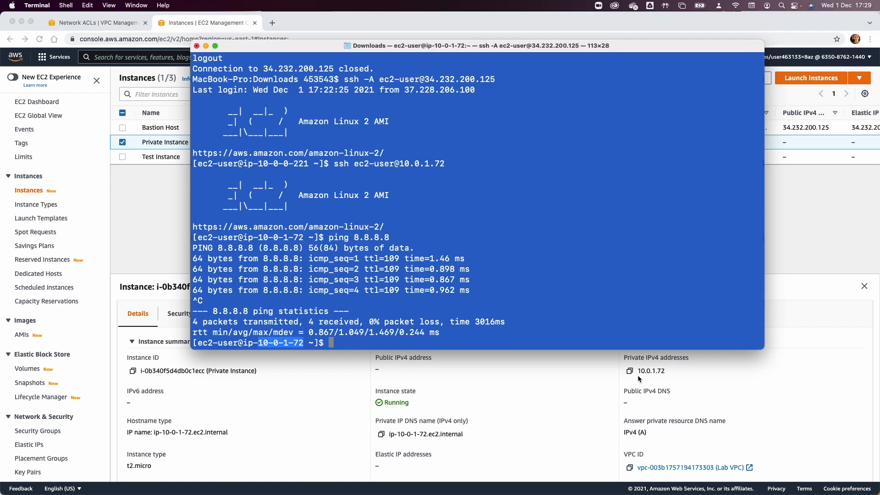
type("pin g")
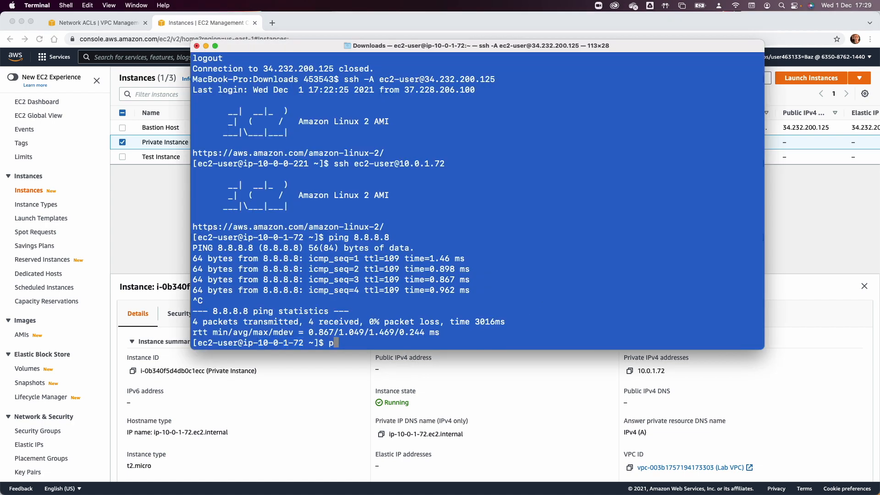
key("BackSpace")
key("BackSpace")
type("g 10.0.0.213")
key("Return")
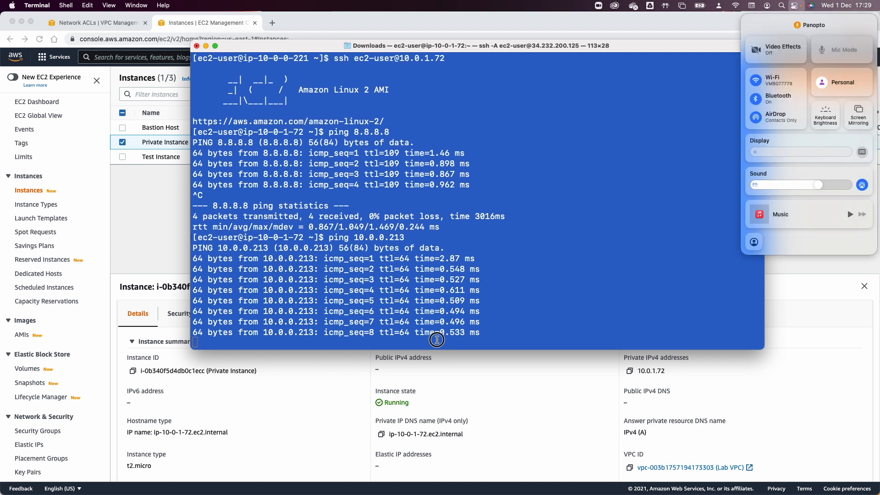
key("ctrl+c")
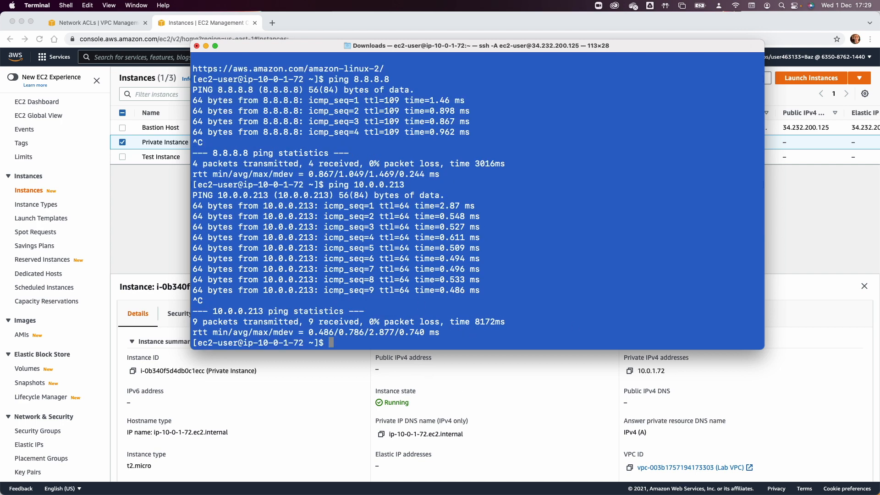
Restart the ping to 10.0.0.213, leave it running, and return to the Network ACLs page in Chrome.
key("Up")
key("Return")
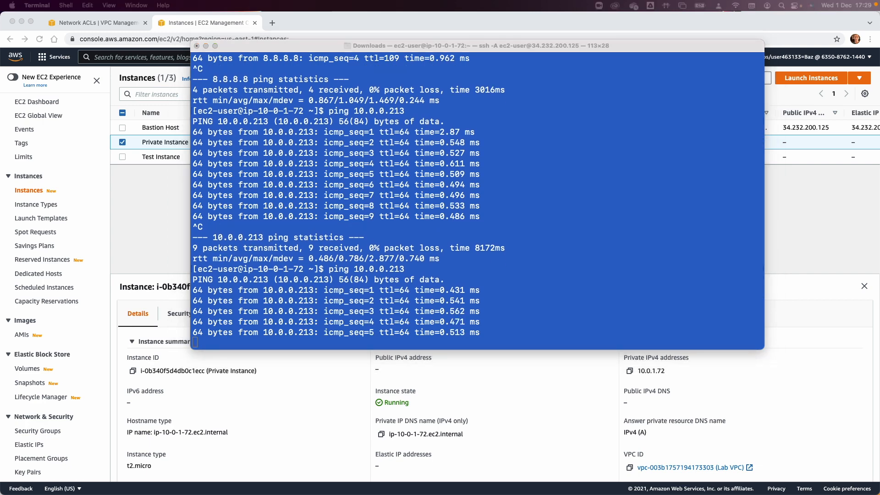
left_click(568, 358)
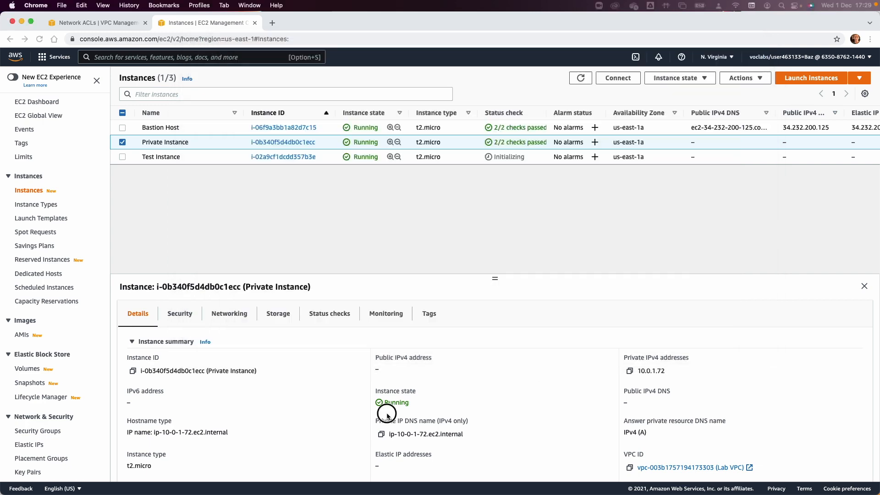
left_click(88, 29)
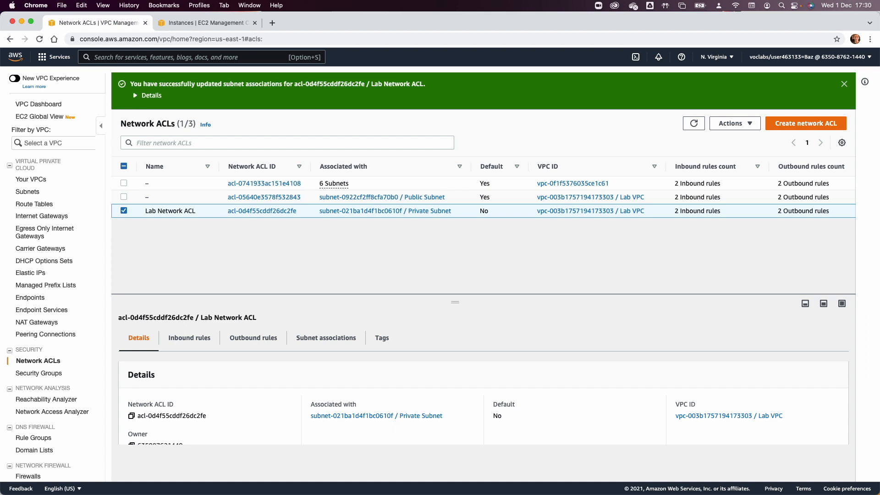
left_click(192, 338)
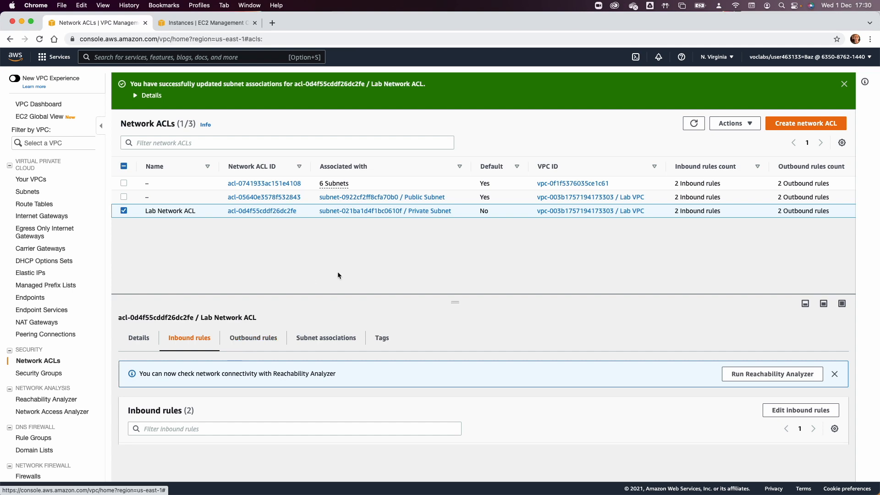
left_click(801, 410)
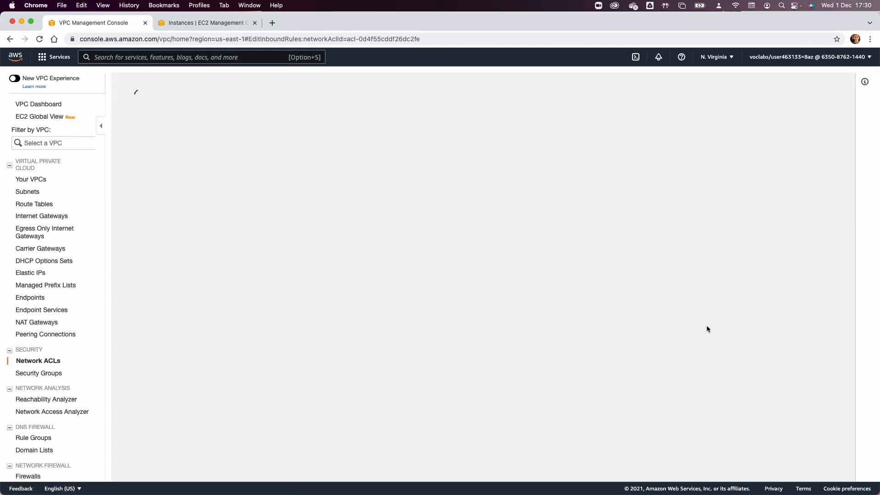
left_click(671, 269)
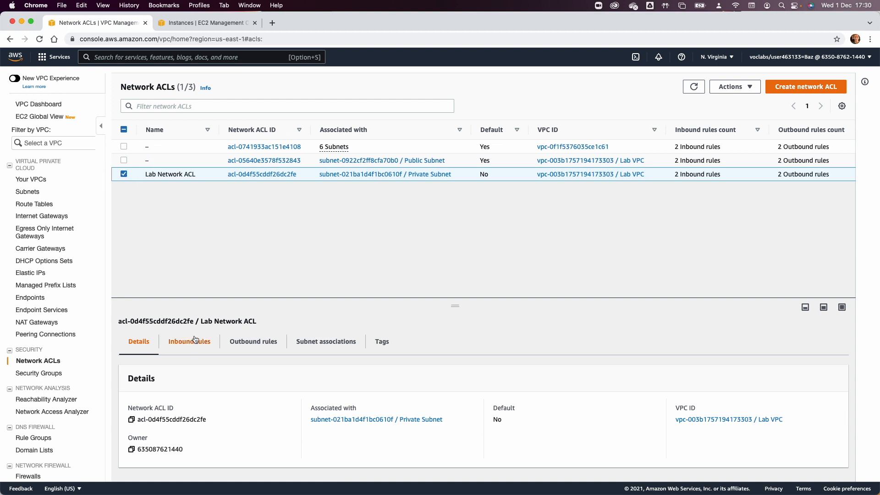
Edit the Lab Network ACL's inbound rules and add a new rule with rule number 41.
left_click(195, 341)
scroll(308, 362, "down", 1)
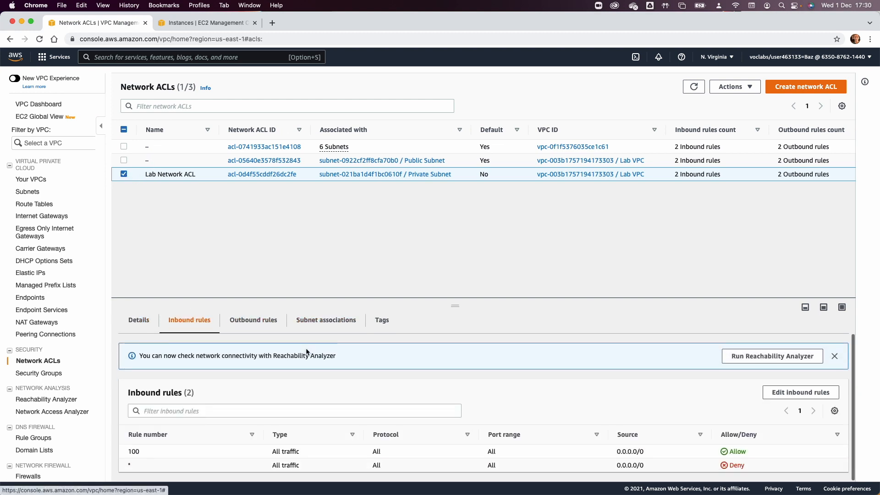
left_click(793, 391)
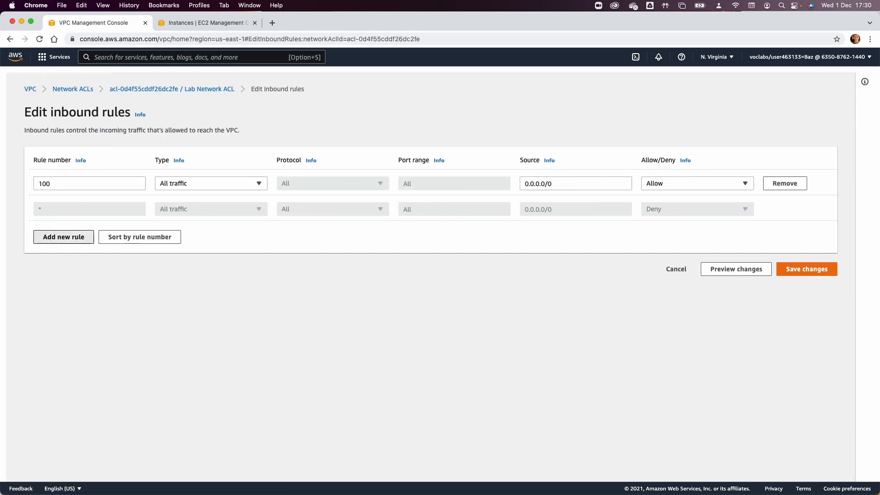
left_click(63, 236)
left_click(52, 210)
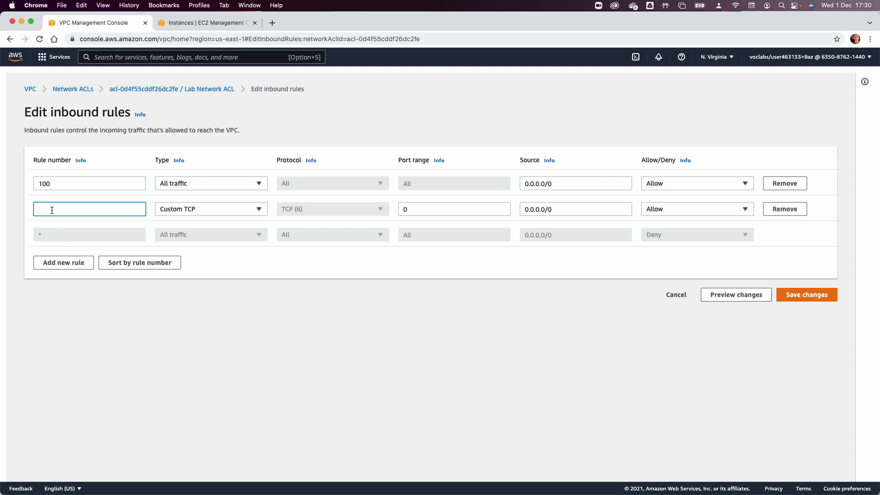
type("200")
double_click(54, 209)
type("41")
key("Tab")
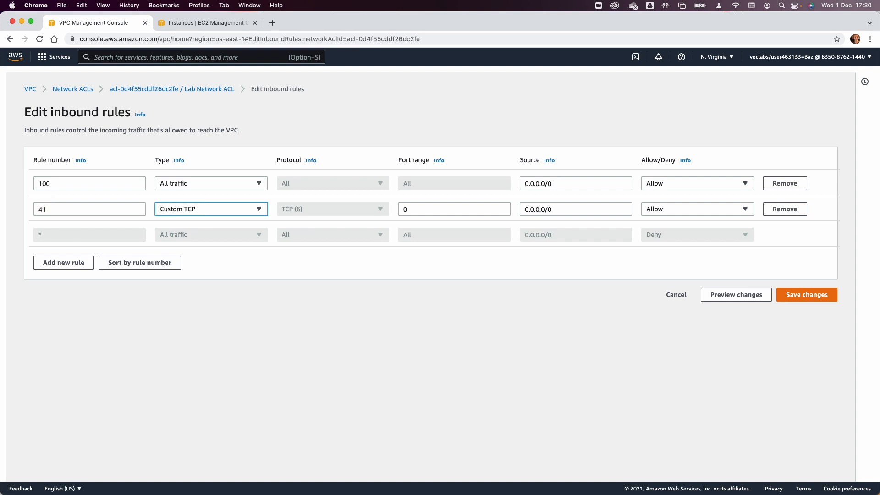
Set inbound rule 41's type to Custom ICMP - IPv4, keeping its protocol on All.
left_click(219, 214)
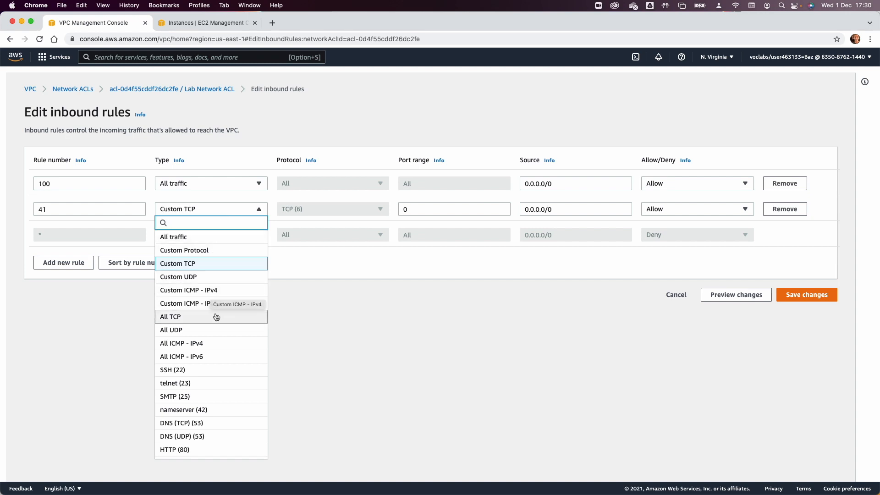
scroll(213, 303, "down", 5)
scroll(216, 316, "up", 5)
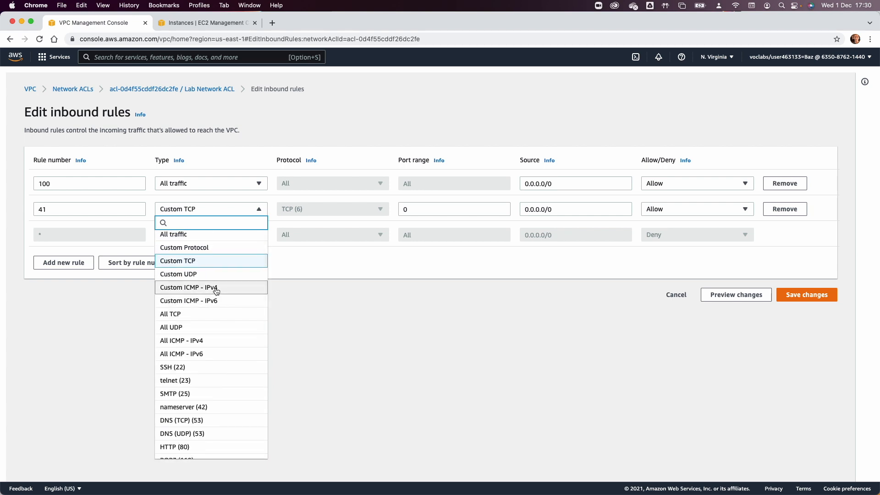
scroll(211, 250, "up", 1)
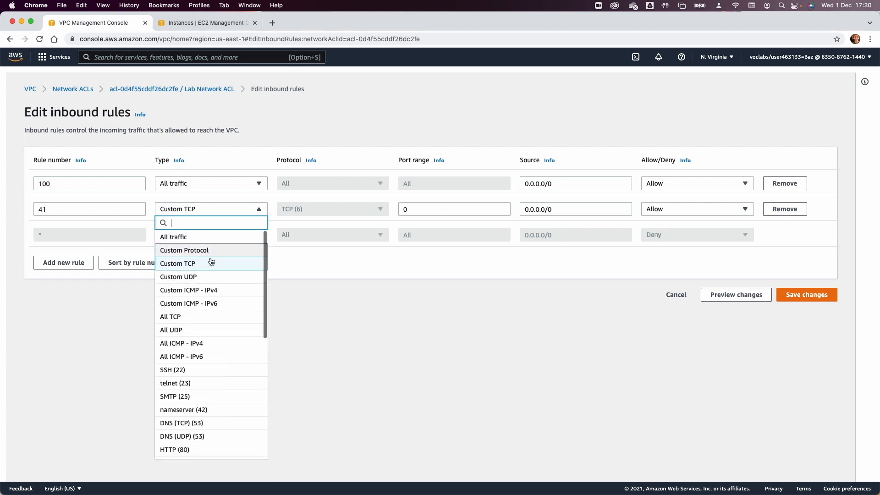
left_click(212, 292)
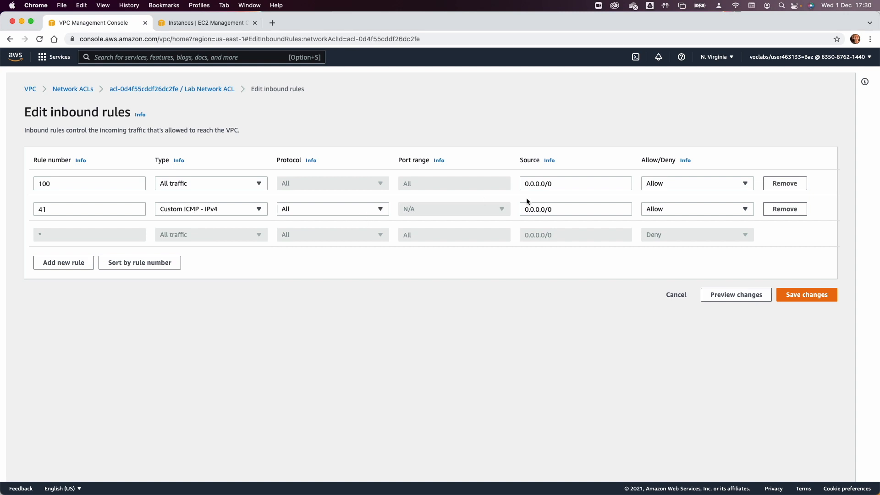
left_click(346, 209)
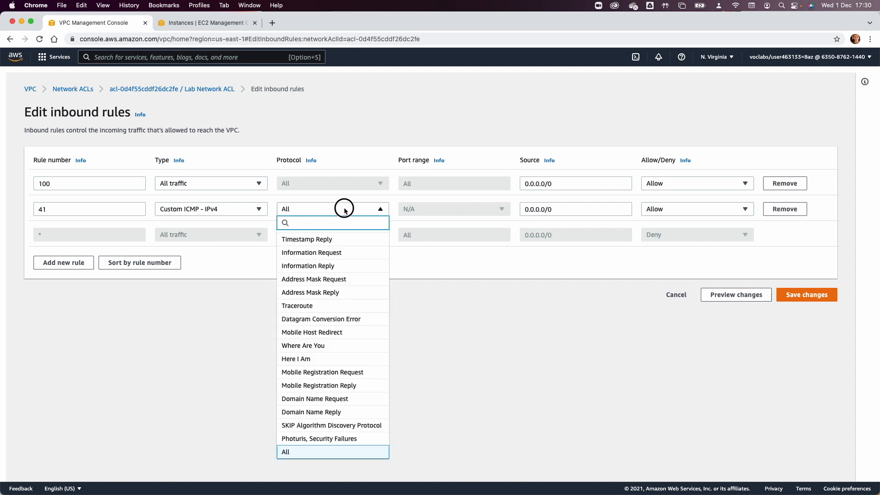
left_click(344, 209)
Clear inbound rule 41's source and copy the Test Instance's private IPv4 address from the EC2 console, returning to the inbound rules page.
left_click(550, 210)
triple_click(542, 210)
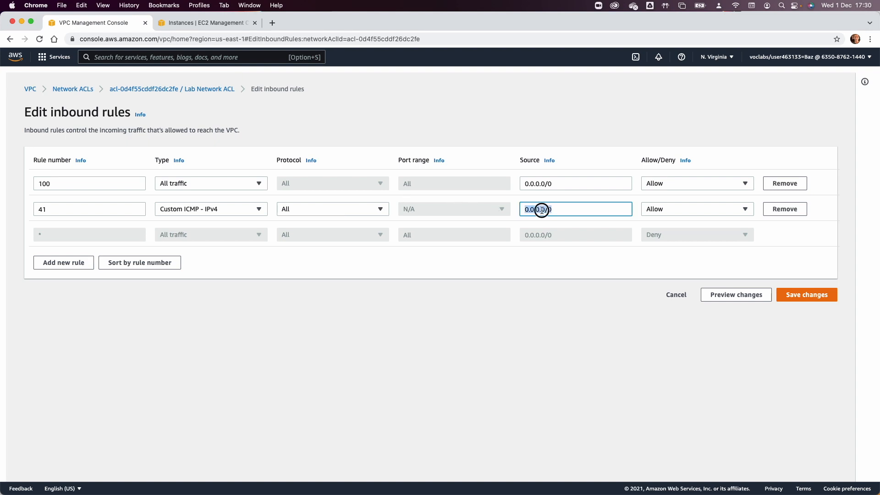
key("BackSpace")
left_click(204, 24)
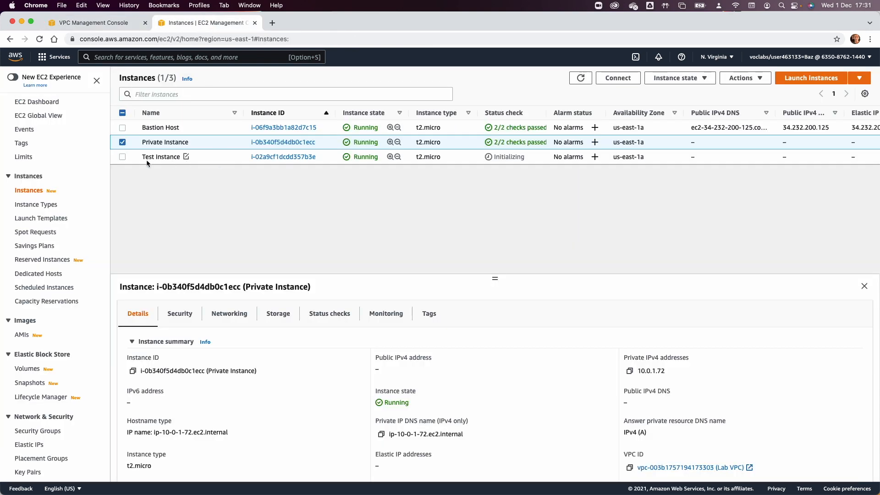
left_click(122, 144)
left_click(123, 158)
left_click(630, 372)
left_click(109, 24)
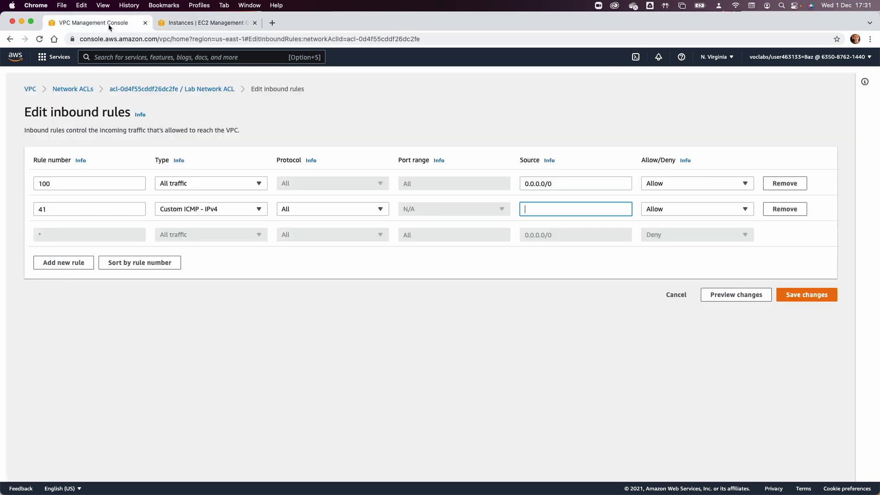
Set inbound rule 41's source to 10.0.0.213/32 and its action to Deny, and save the inbound rules.
key("super+v")
type("/32")
left_click(716, 209)
left_click(707, 235)
left_click(818, 300)
Edit the Lab Network ACL's outbound rules and add a new rule with rule number 41.
left_click(249, 342)
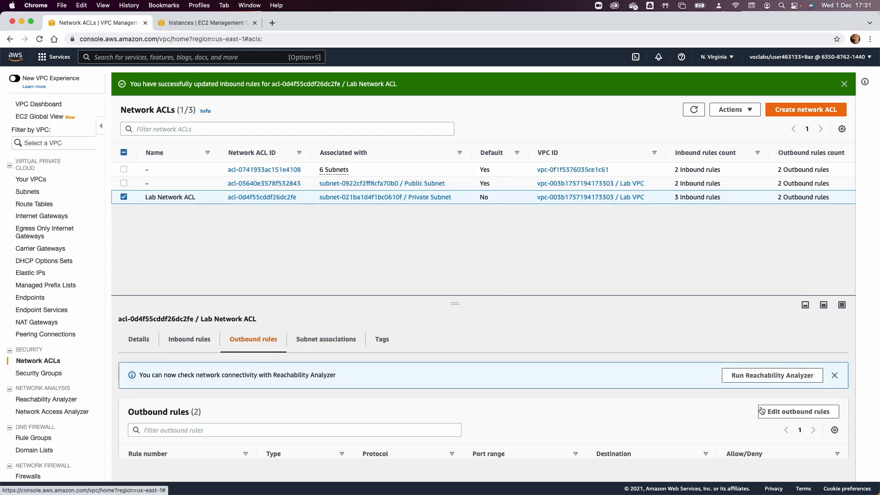
left_click(761, 411)
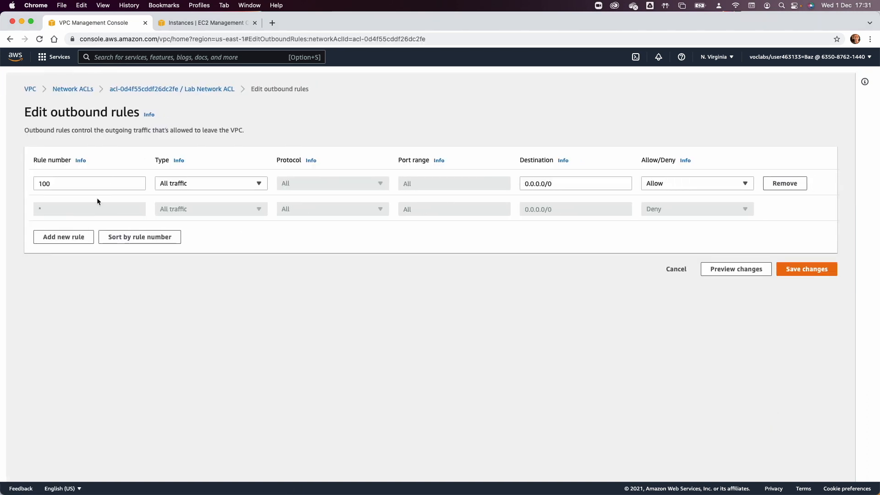
left_click(67, 237)
left_click(68, 209)
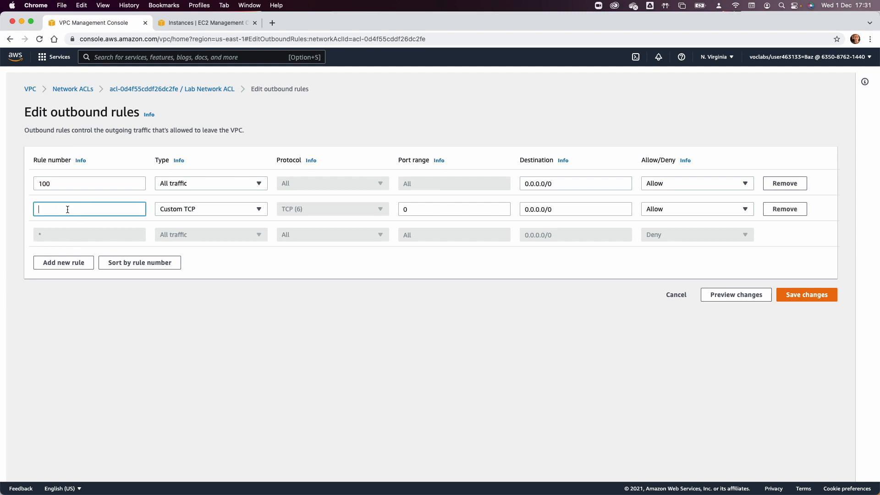
type("41")
key("Tab")
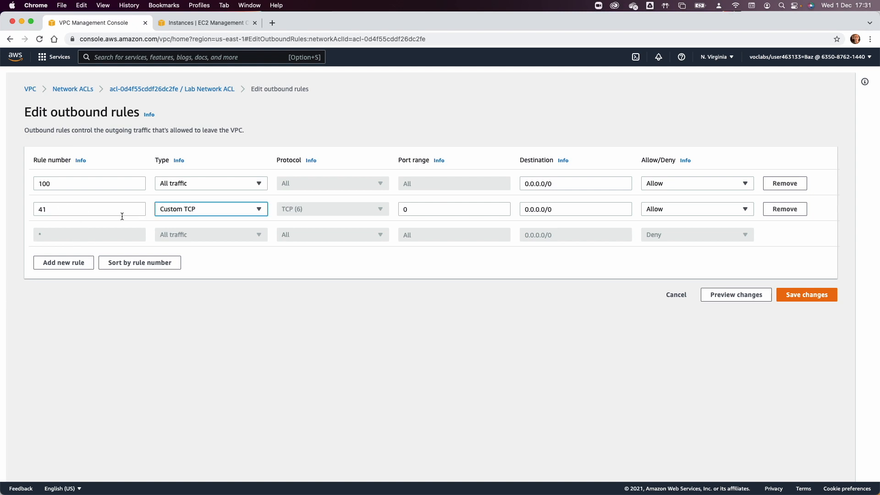
Set outbound rule 41's type to Custom ICMP - IPv4, keeping its protocol on All.
left_click(236, 211)
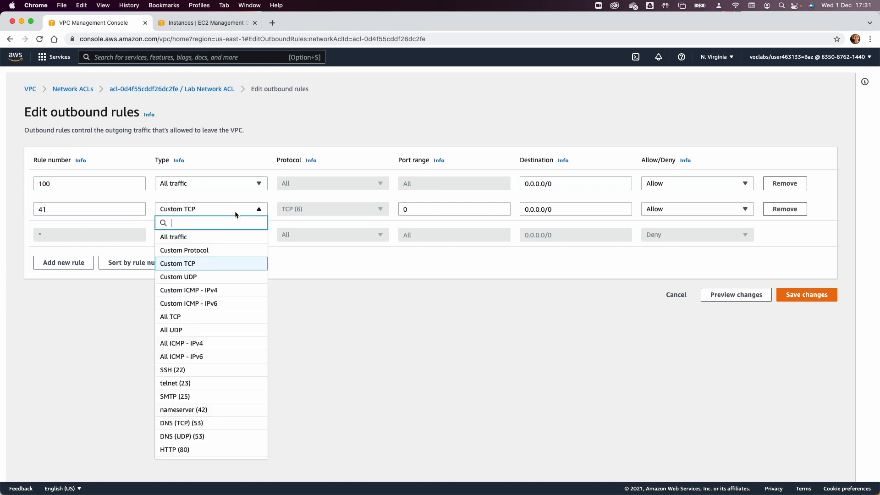
left_click(219, 292)
left_click(358, 212)
left_click(358, 212)
Set outbound rule 41's destination to 10.0.0.213/32 and its action to Deny, and save the outbound rules.
left_click(538, 210)
triple_click(539, 210)
type("10.0.0.213")
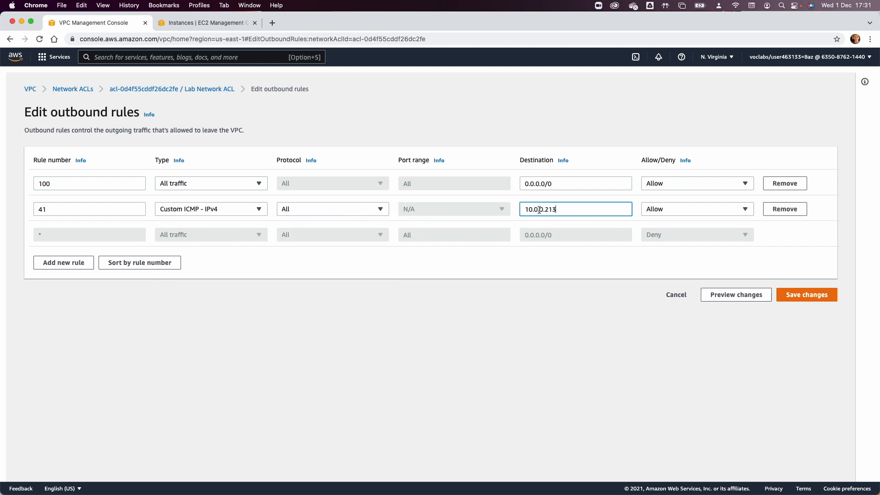
type("/32")
key("Tab")
left_click(701, 205)
left_click(695, 236)
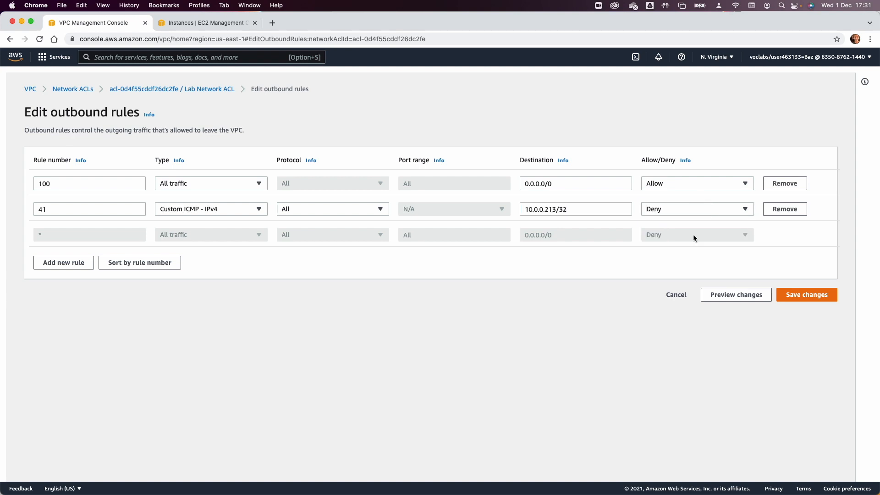
left_click(806, 298)
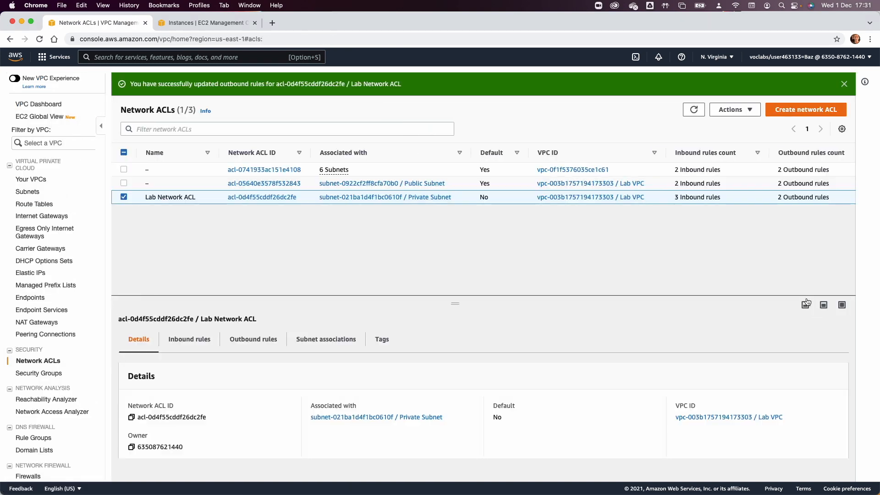
Switch to Terminal and check whether the running ping to 10.0.0.213 still gets replies, inserting blank lines below the latest output.
key("super+Tab")
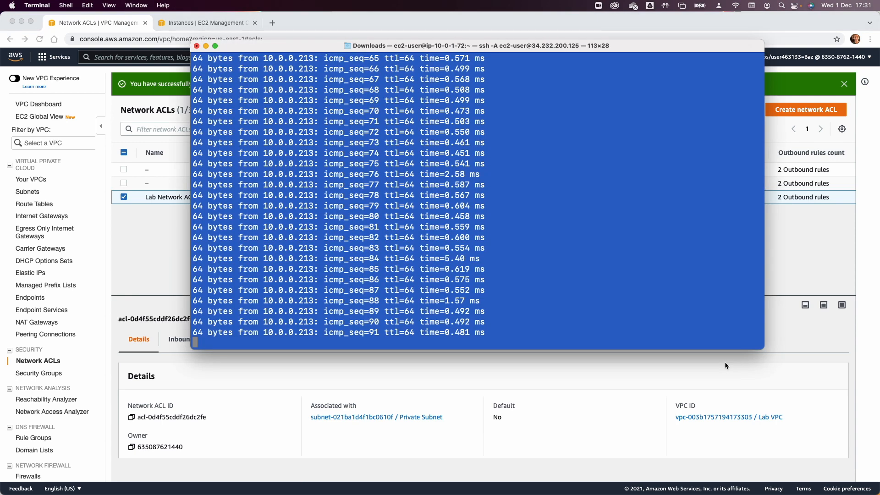
triple_click(334, 307)
left_click(254, 333)
key("Return")
type("]")
key("Return")
key("Return")
key("Return")
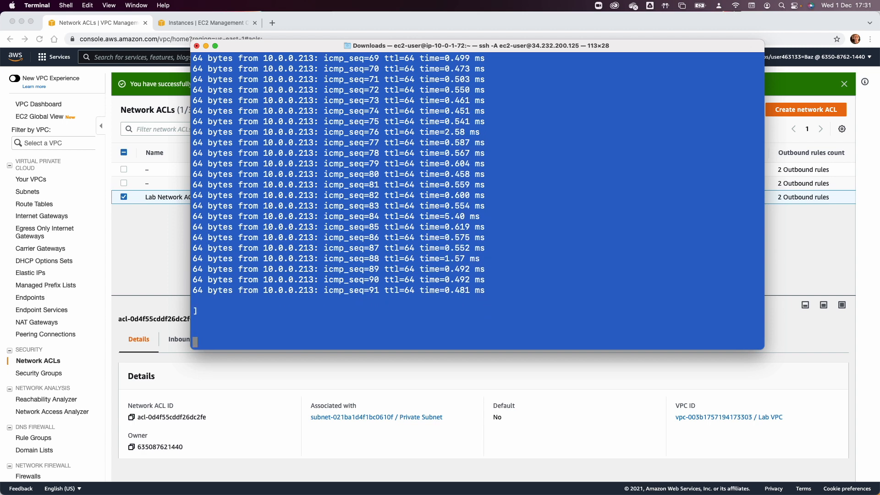